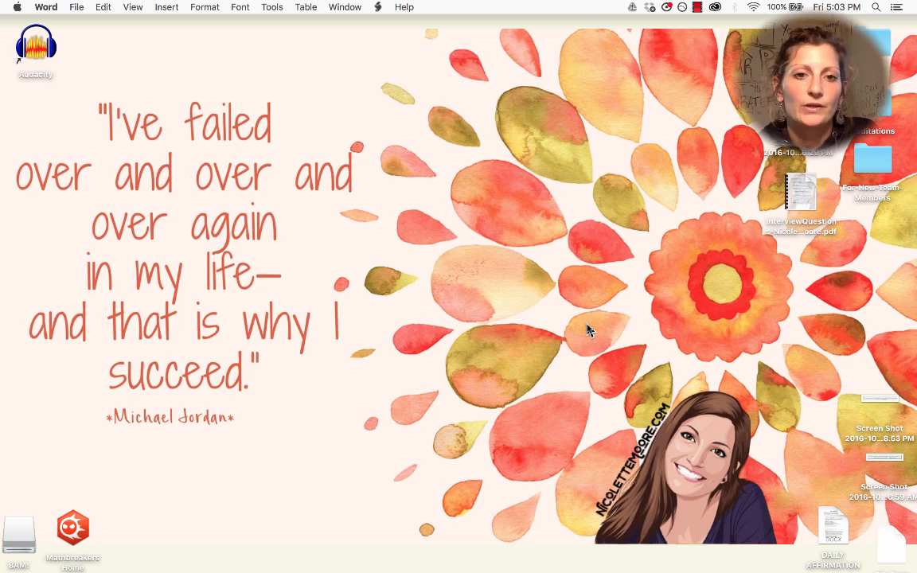
# Step: Bring up the full-screen Remote Desktop session showing Mass Planner 2's Twitter account settings
pyautogui.click(10, 381)
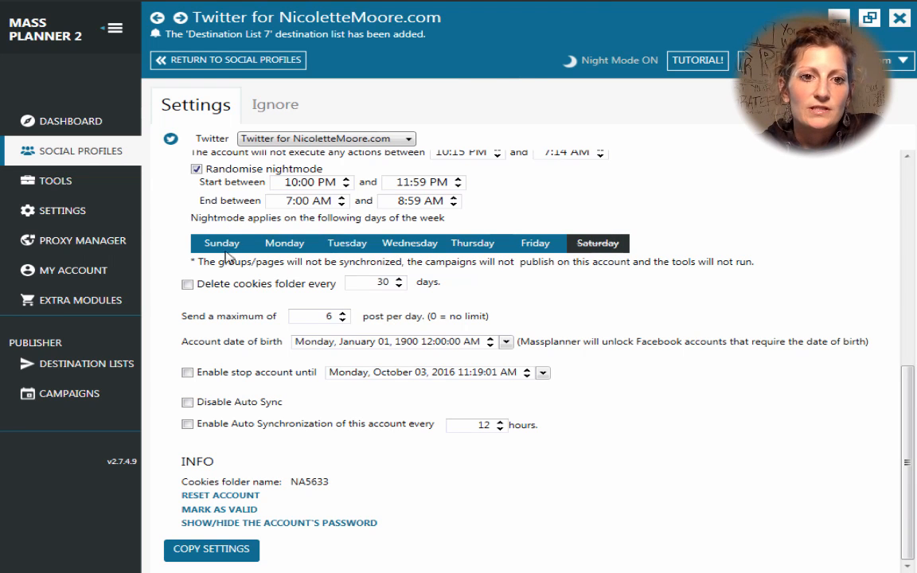
pyautogui.click(274, 245)
pyautogui.click(347, 245)
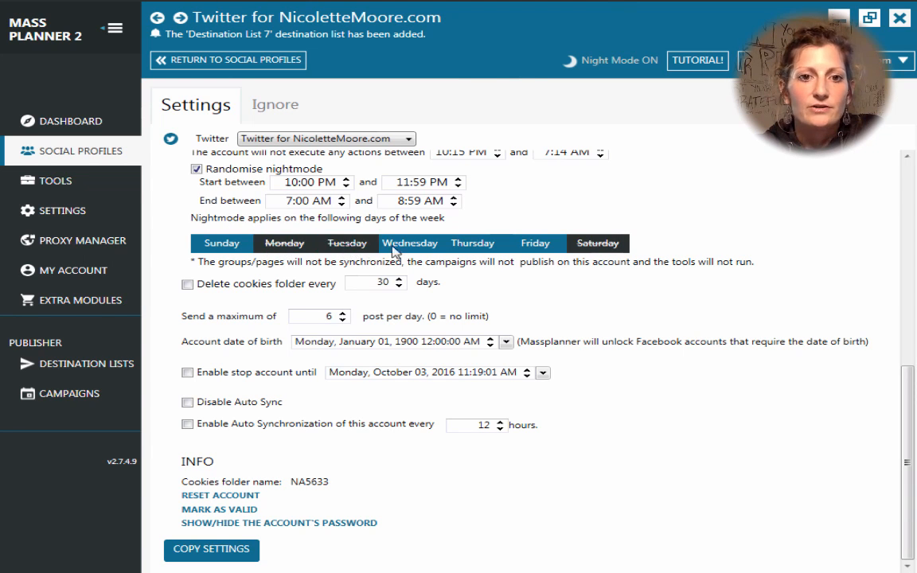
pyautogui.click(281, 246)
pyautogui.click(351, 248)
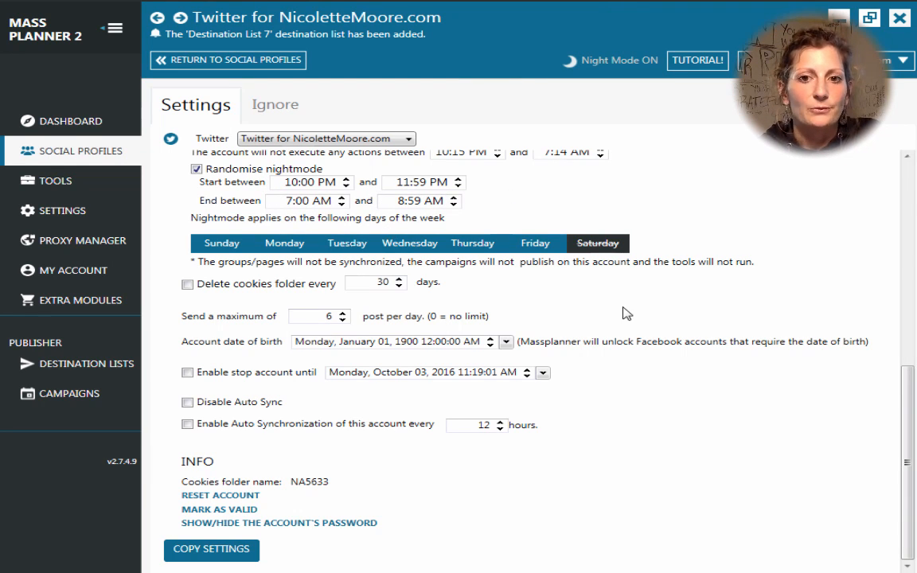
# Step: Set the Twitter profile's 'Send a maximum of' posts per day limit from 6 to 40
pyautogui.scroll(3, 462, 279)
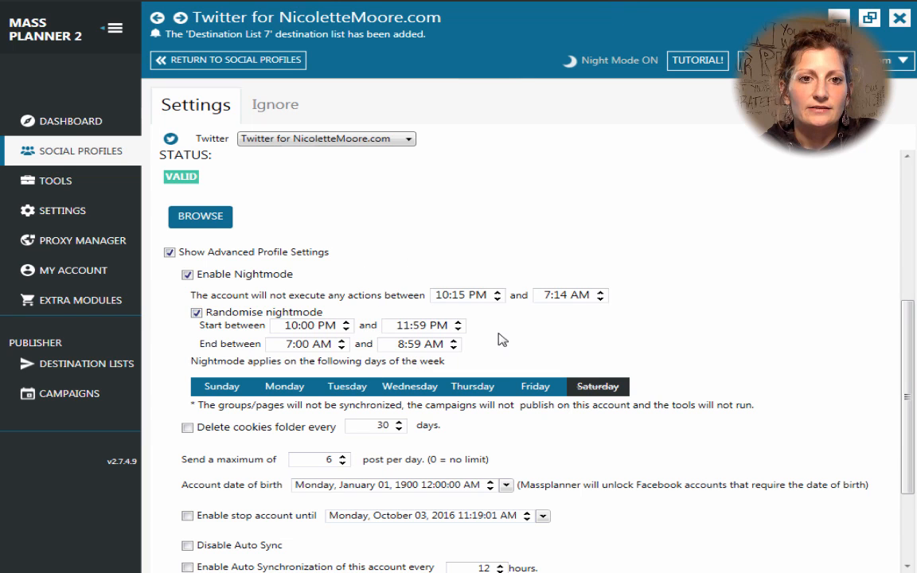
pyautogui.scroll(-3, 501, 340)
pyautogui.scroll(-1, 501, 339)
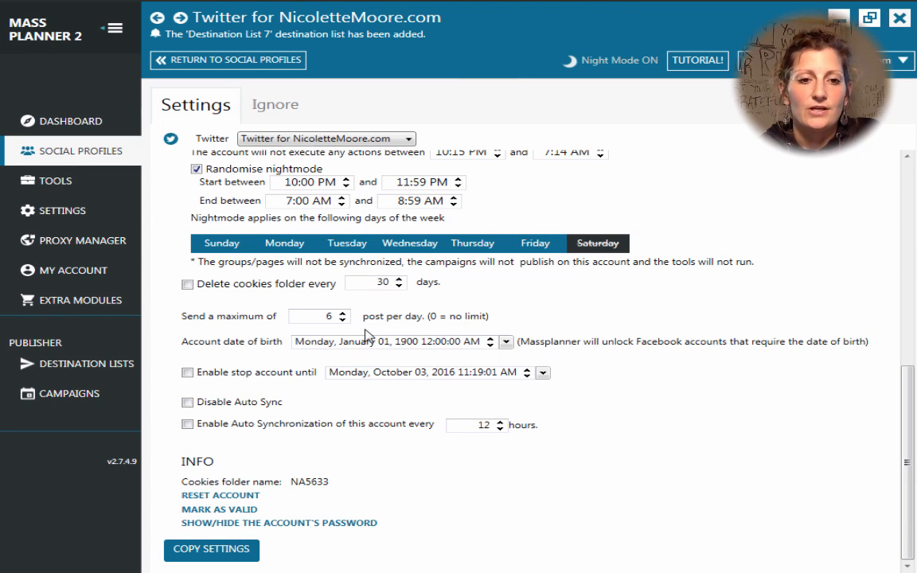
pyautogui.click(342, 314)
pyautogui.click(343, 316)
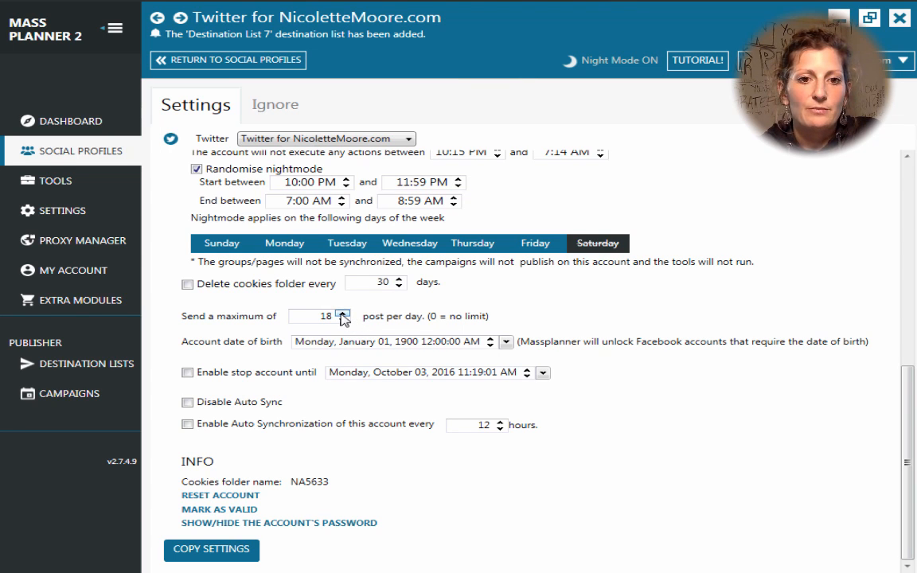
pyautogui.click(342, 315)
pyautogui.click(342, 316)
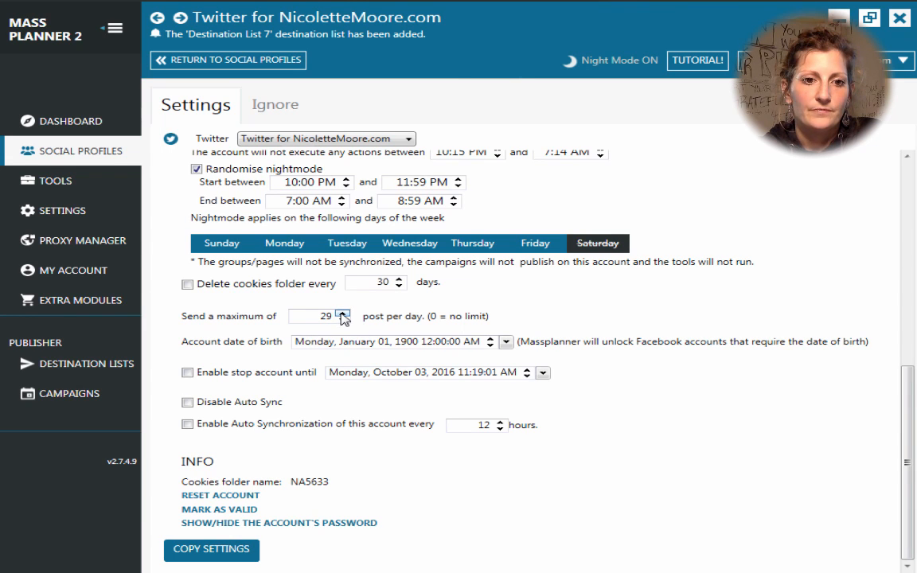
pyautogui.click(342, 315)
pyautogui.click(342, 315)
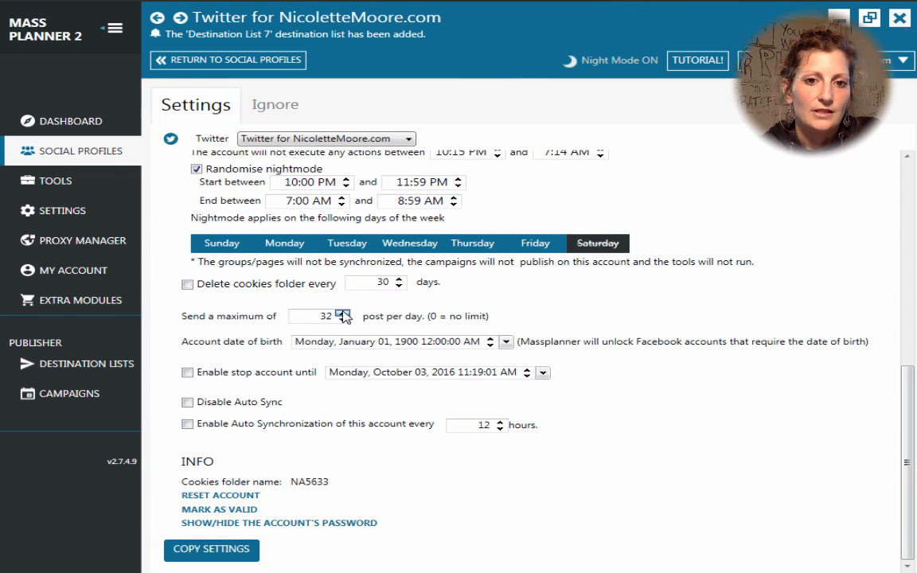
pyautogui.click(342, 315)
pyautogui.click(342, 316)
pyautogui.click(342, 315)
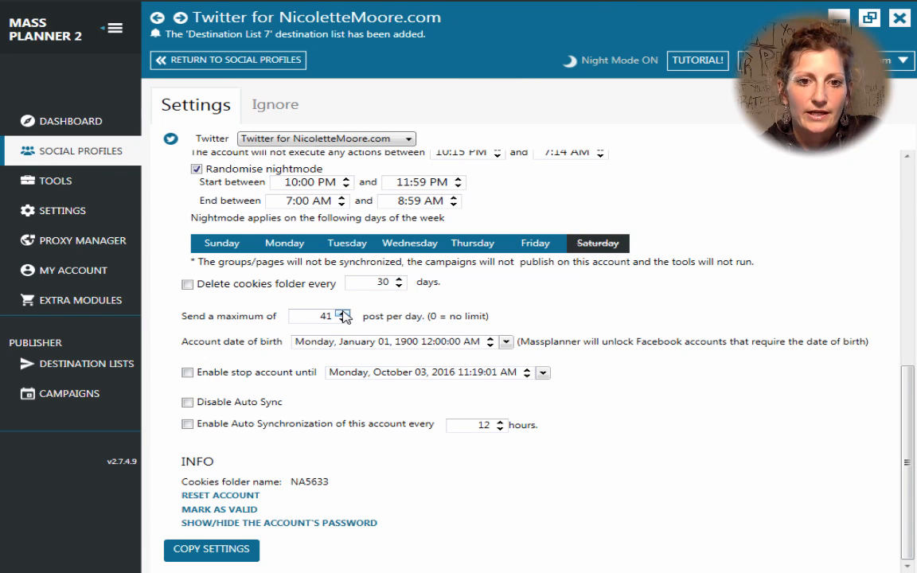
pyautogui.click(343, 319)
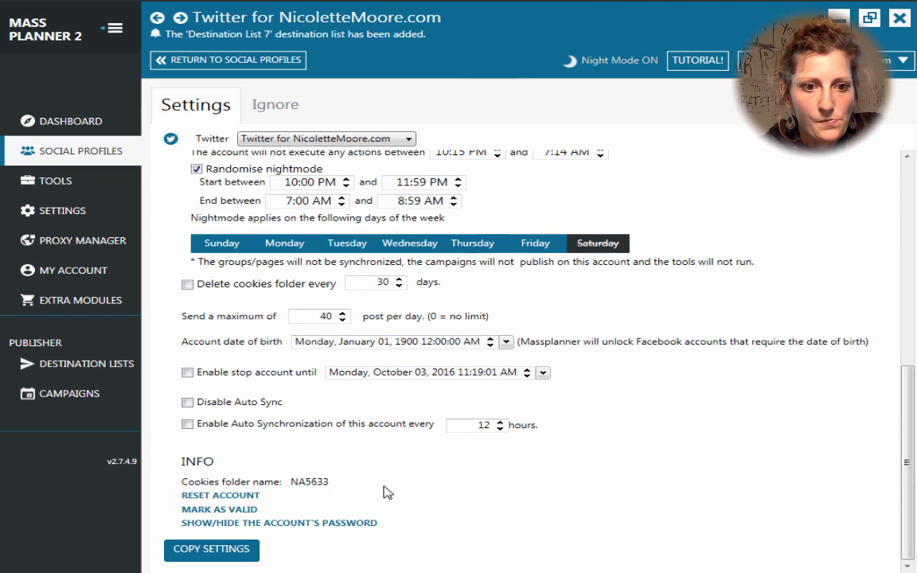
# Step: Go to the TOOLS page listing all five social profiles with their automation counters
pyautogui.scroll(3, 470, 213)
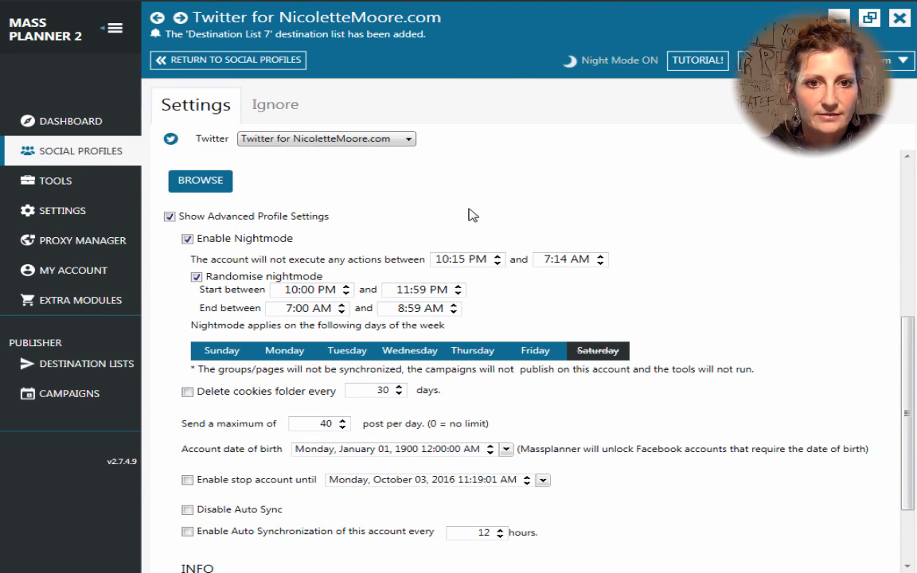
pyautogui.scroll(1, 470, 213)
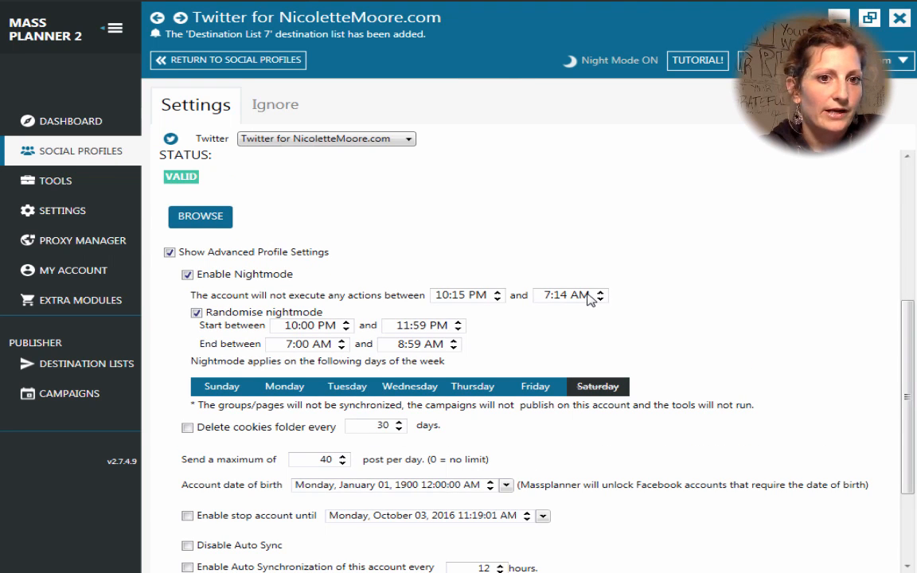
pyautogui.scroll(3, 350, 302)
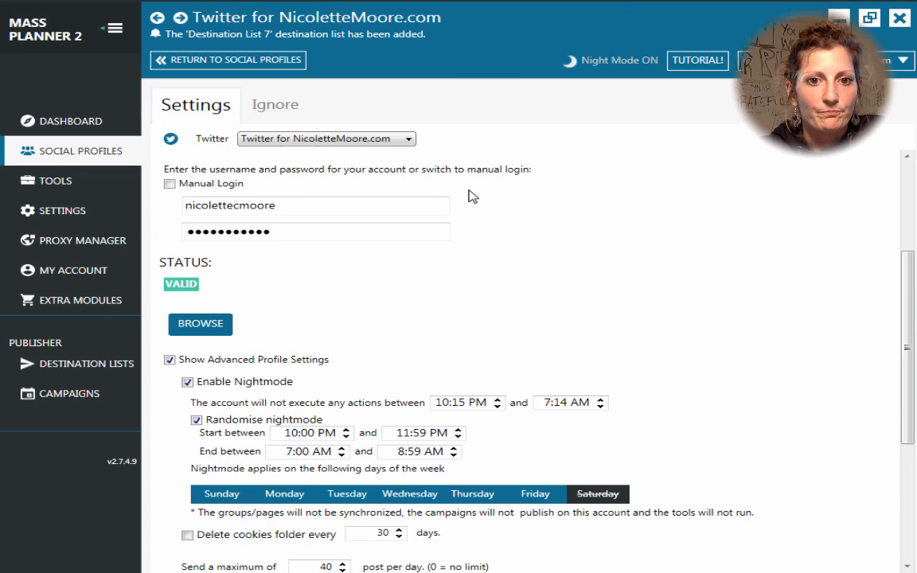
pyautogui.scroll(5, 469, 196)
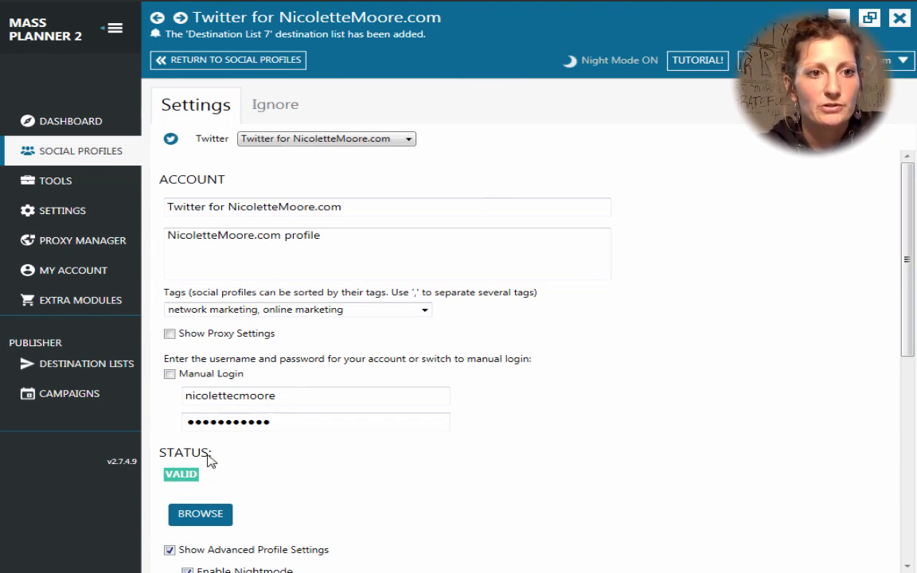
pyautogui.click(55, 181)
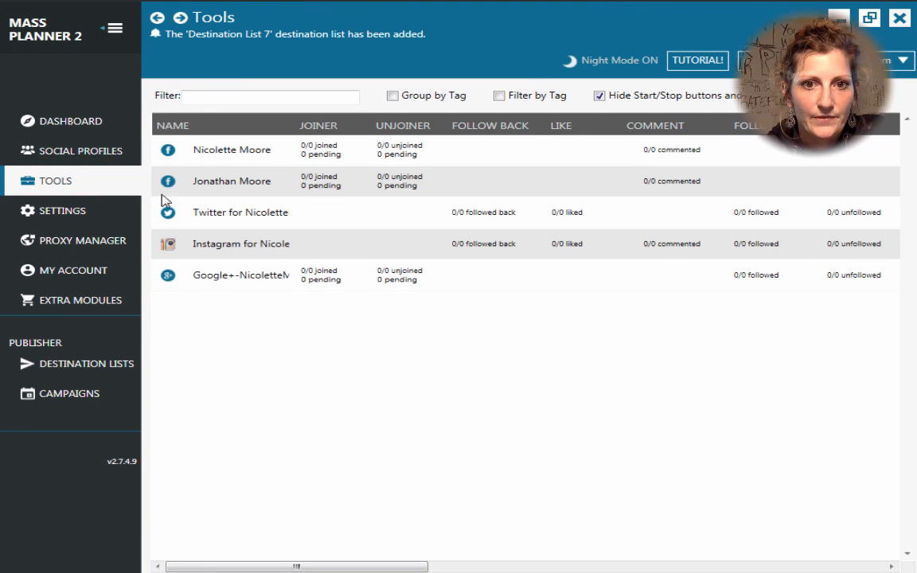
# Step: Open the Twitter row's Follow tool settings from the Tools table
pyautogui.doubleClick(241, 219)
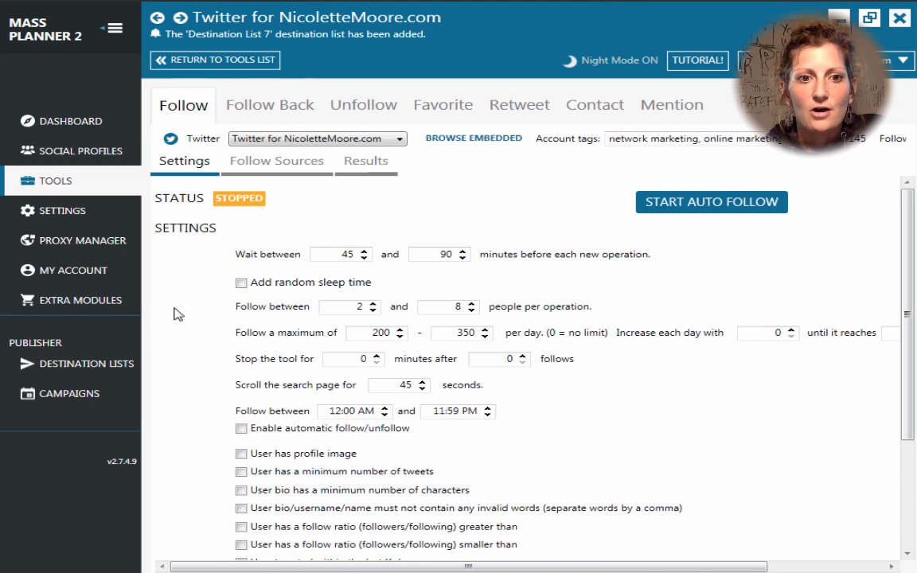
pyautogui.scroll(-2, 450, 439)
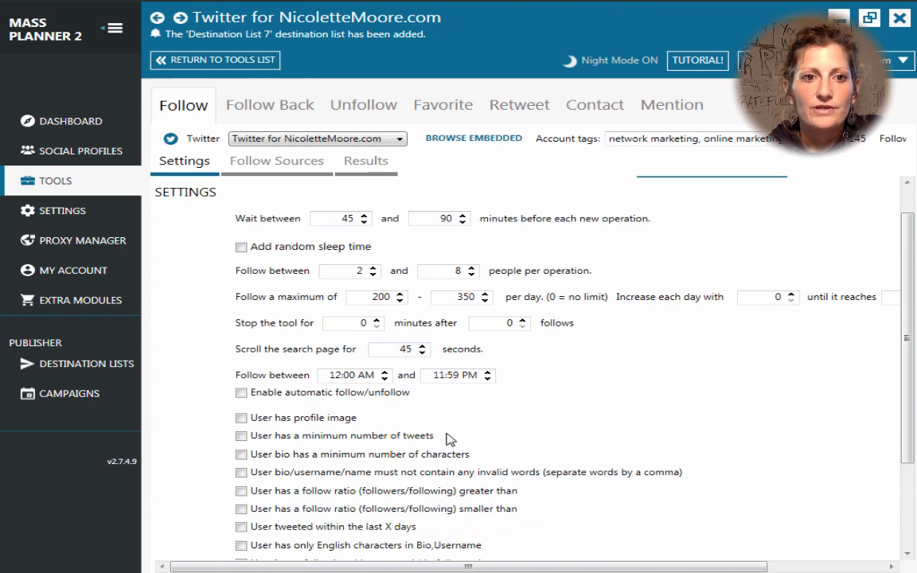
pyautogui.scroll(2, 450, 439)
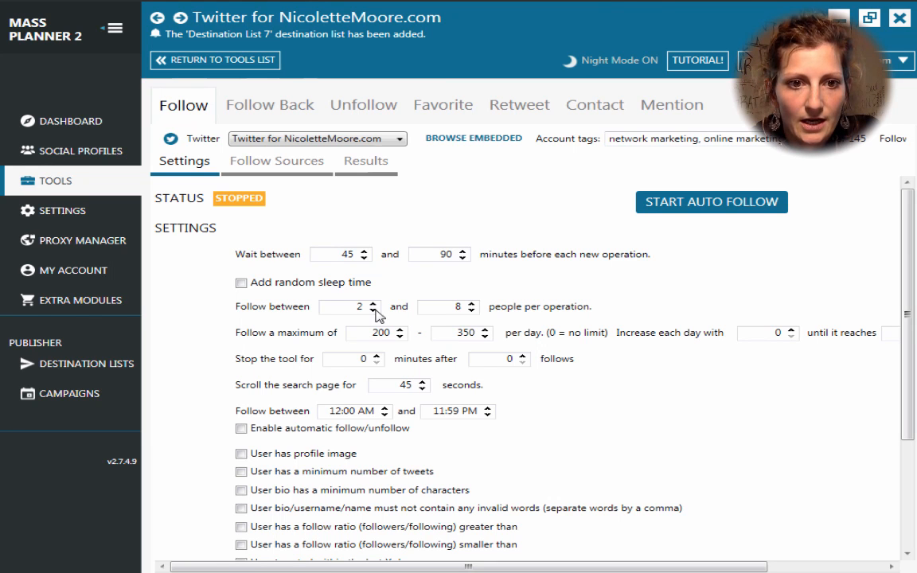
# Step: Enable 'Add random sleep time' so auto follow pauses 20–60 minutes every 5–15 operations
pyautogui.click(241, 282)
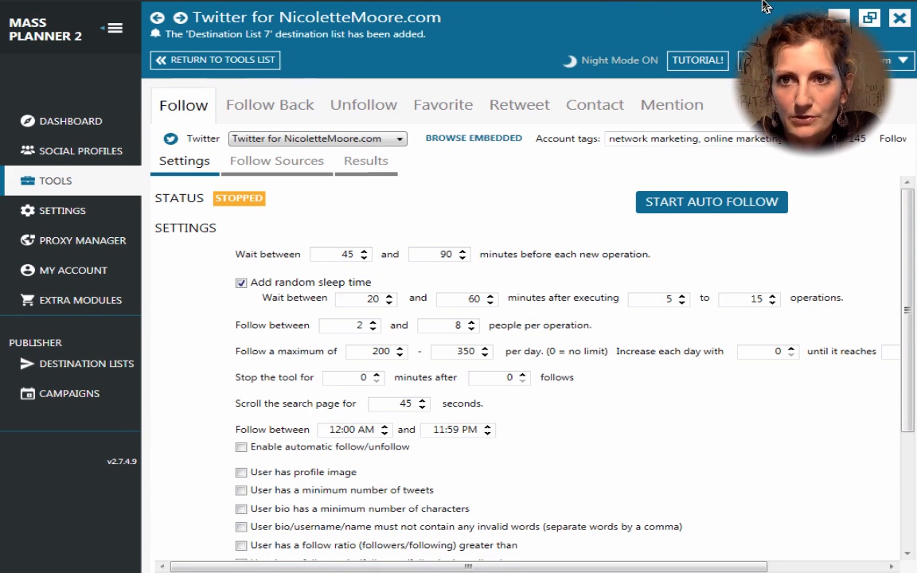
pyautogui.moveTo(764, 6)
pyautogui.click(699, 8)
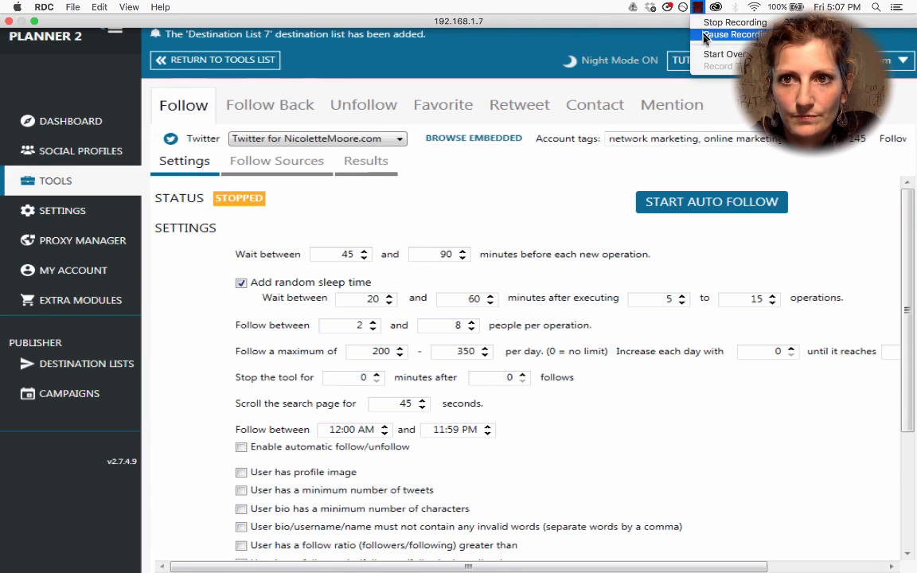
pyautogui.click(734, 34)
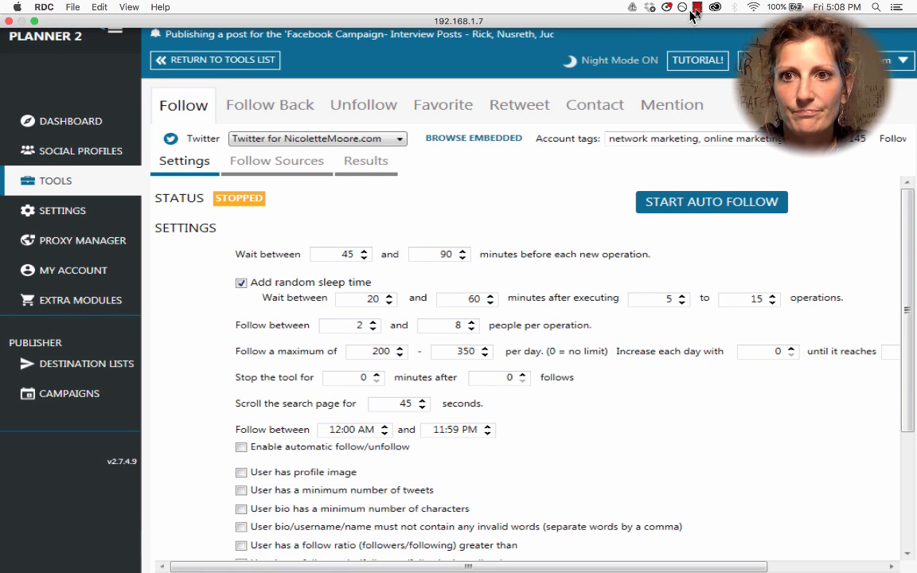
pyautogui.click(691, 10)
# Step: Set Follow timing to 33–63 minute waits, 14–48 minute sleeps, and 756–804 follows daily
pyautogui.click(710, 33)
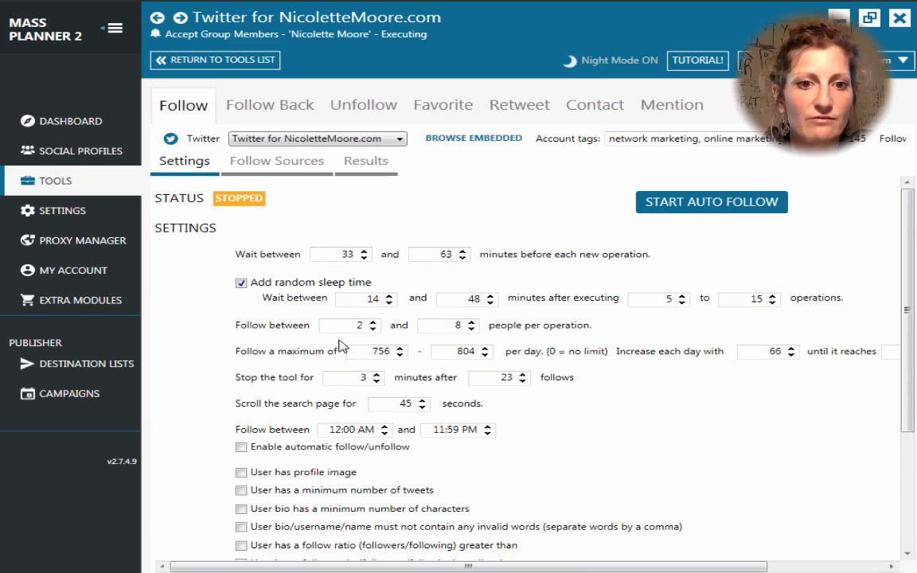
pyautogui.scroll(-1, 531, 461)
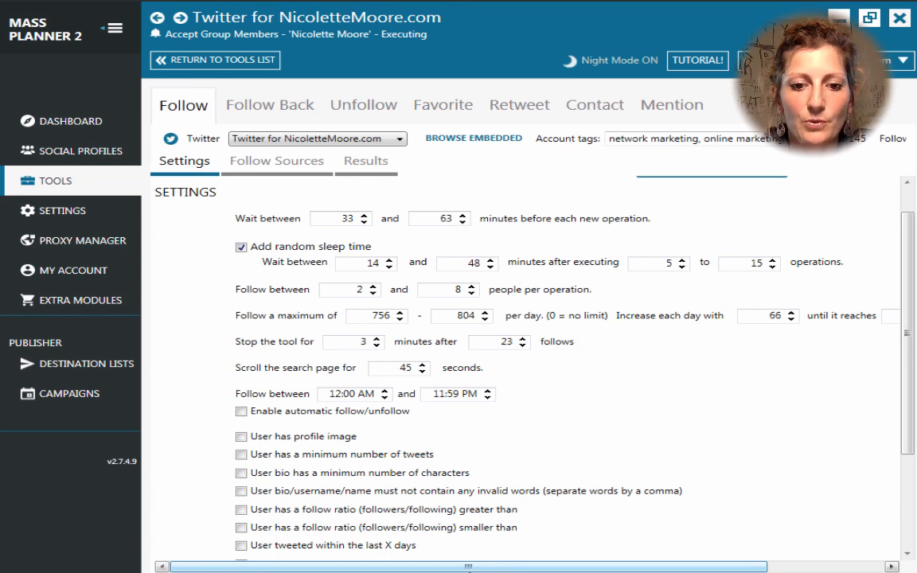
pyautogui.moveTo(469, 567)
pyautogui.mouseDown()
pyautogui.moveTo(538, 568)
pyautogui.moveTo(474, 567)
pyautogui.mouseUp()
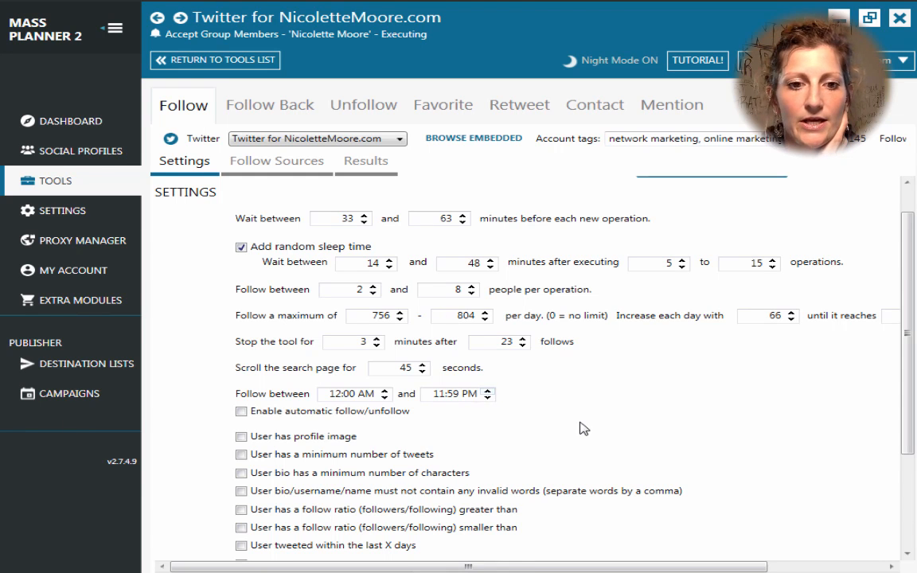
pyautogui.scroll(-5, 583, 428)
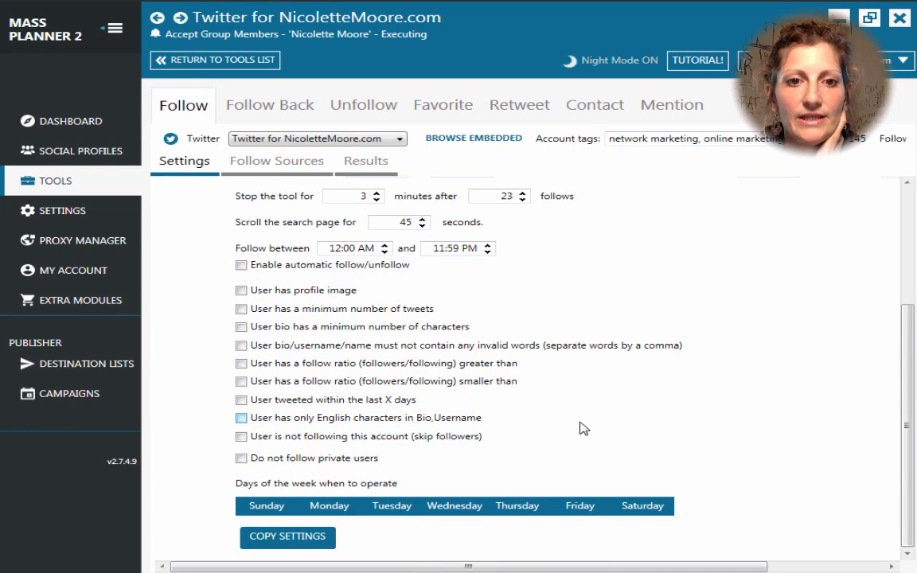
pyautogui.click(241, 266)
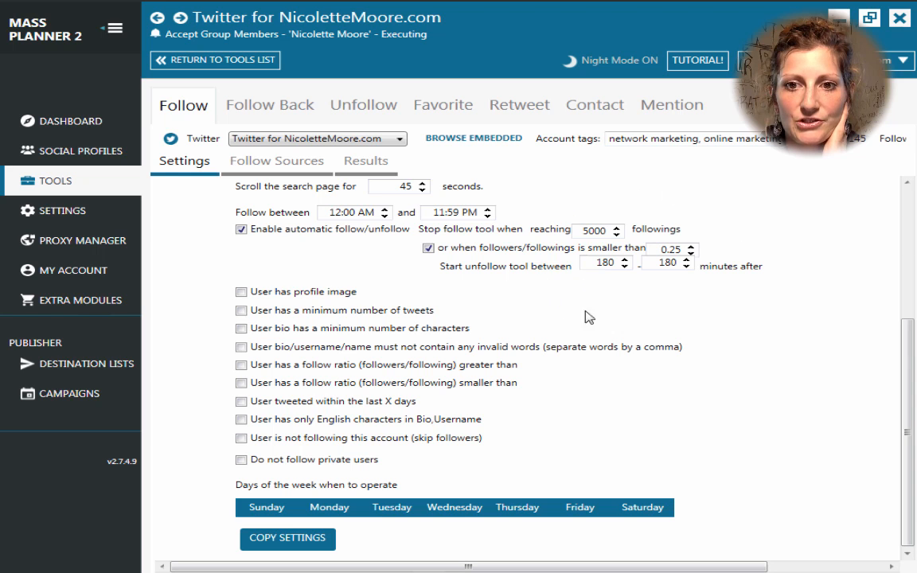
pyautogui.scroll(3, 523, 261)
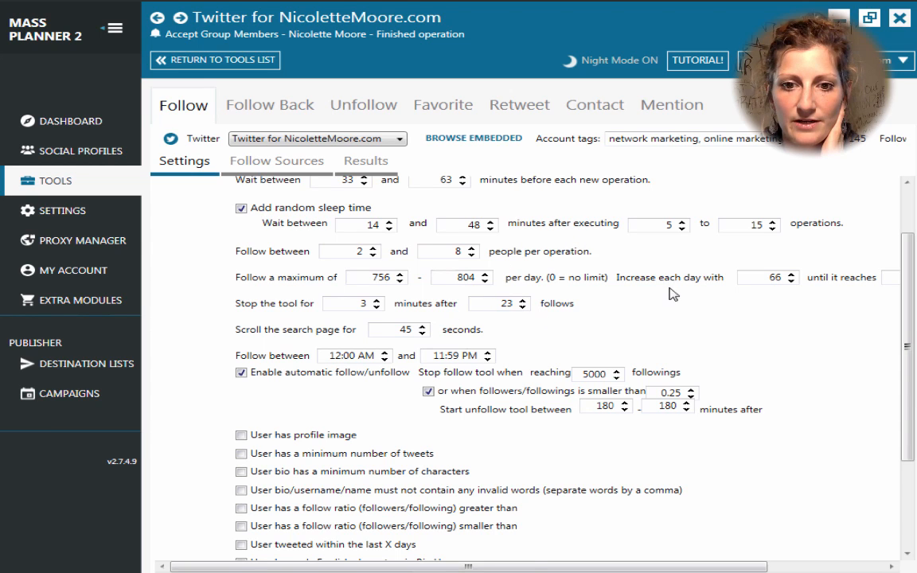
pyautogui.click(241, 373)
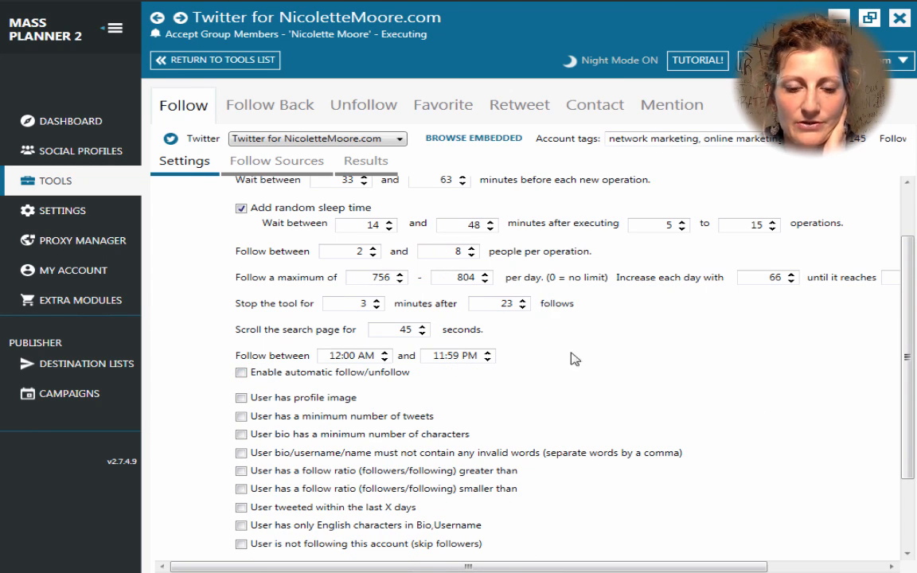
pyautogui.scroll(-3, 569, 289)
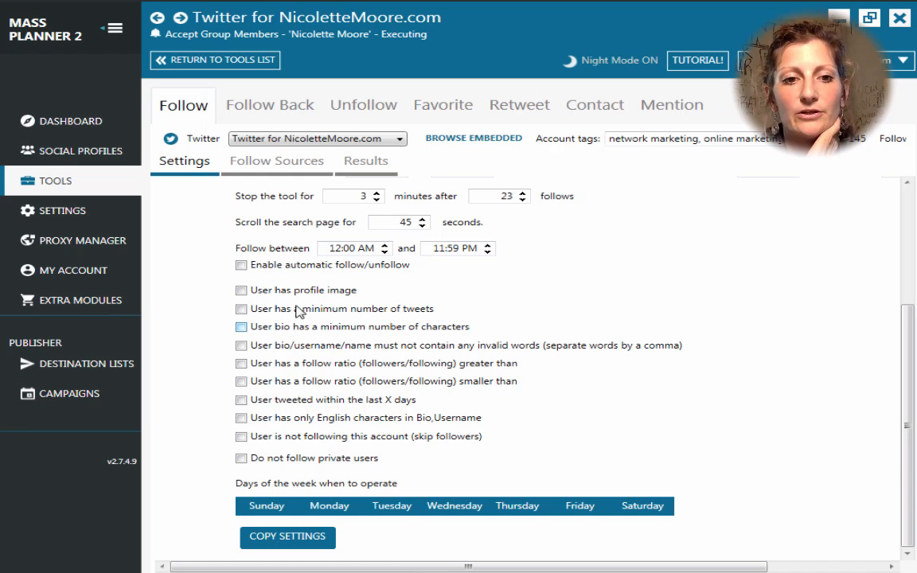
# Step: Require a profile image, a minimum of 250 tweets, and a bio of at least 15 characters
pyautogui.click(243, 292)
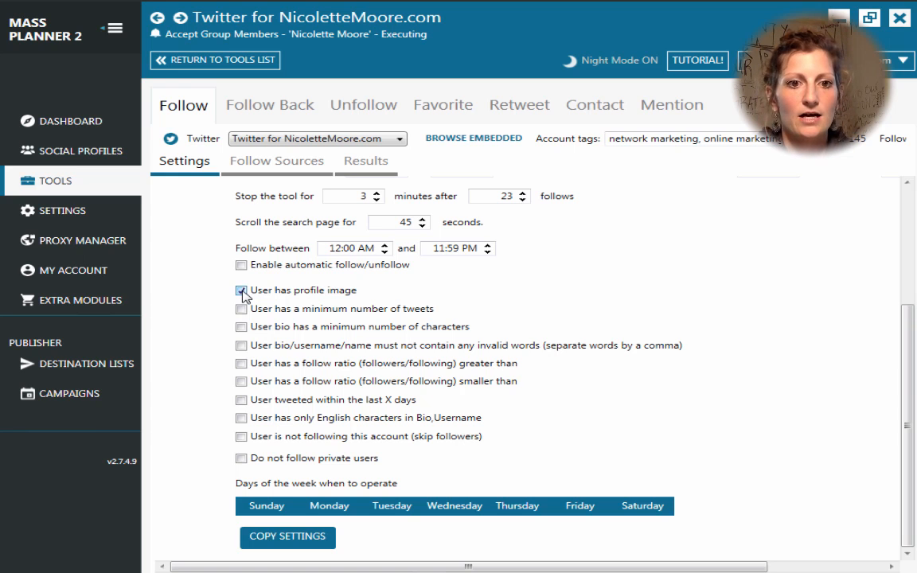
pyautogui.click(241, 308)
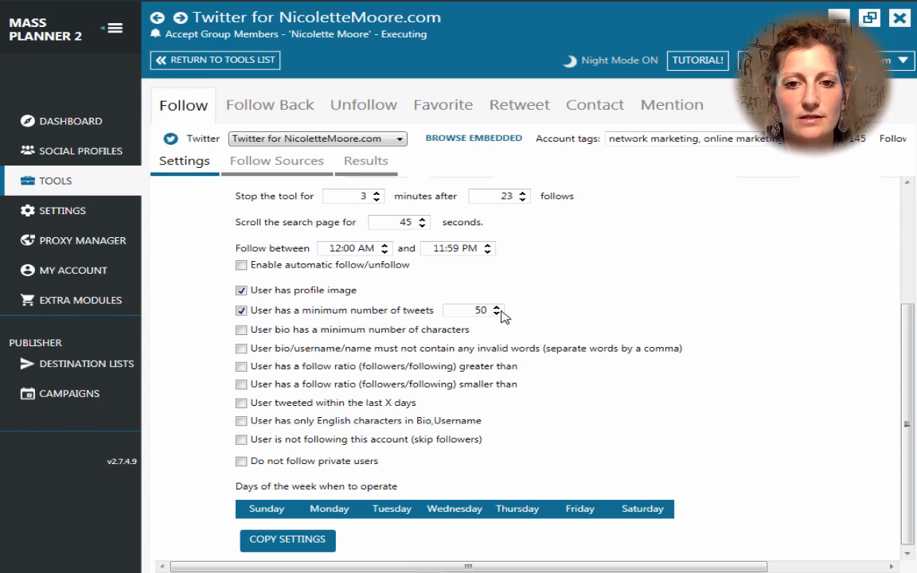
pyautogui.click(496, 307)
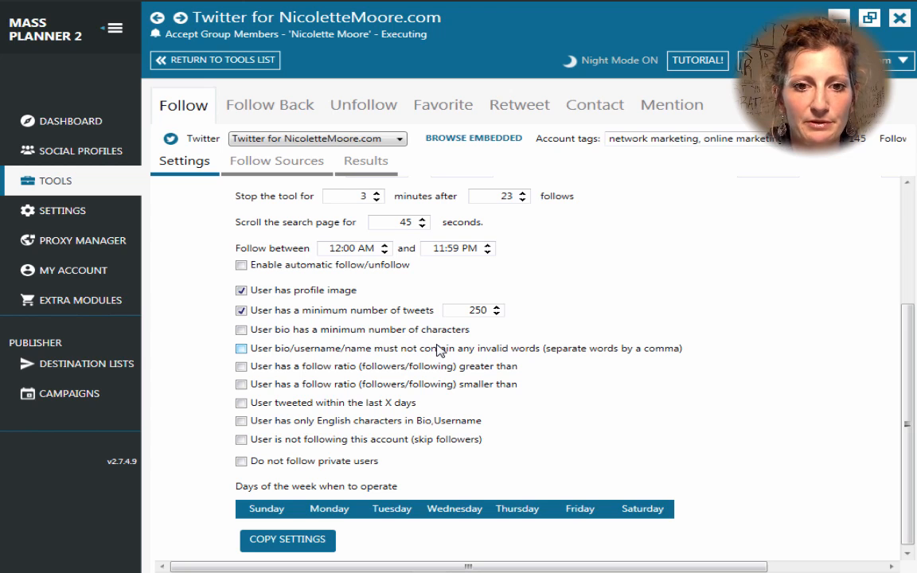
pyautogui.click(242, 330)
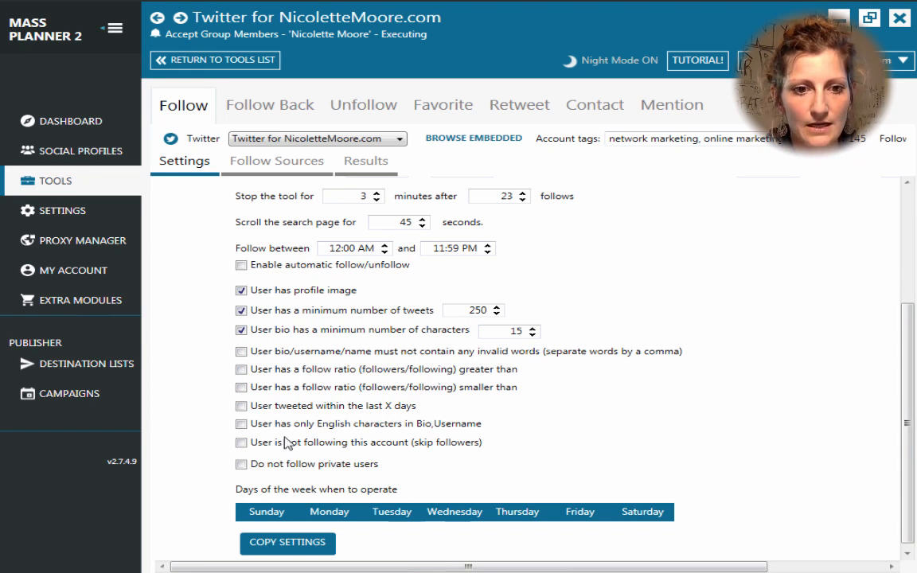
# Step: Require users to have tweeted within the last 14 days and use English-only characters
pyautogui.click(241, 406)
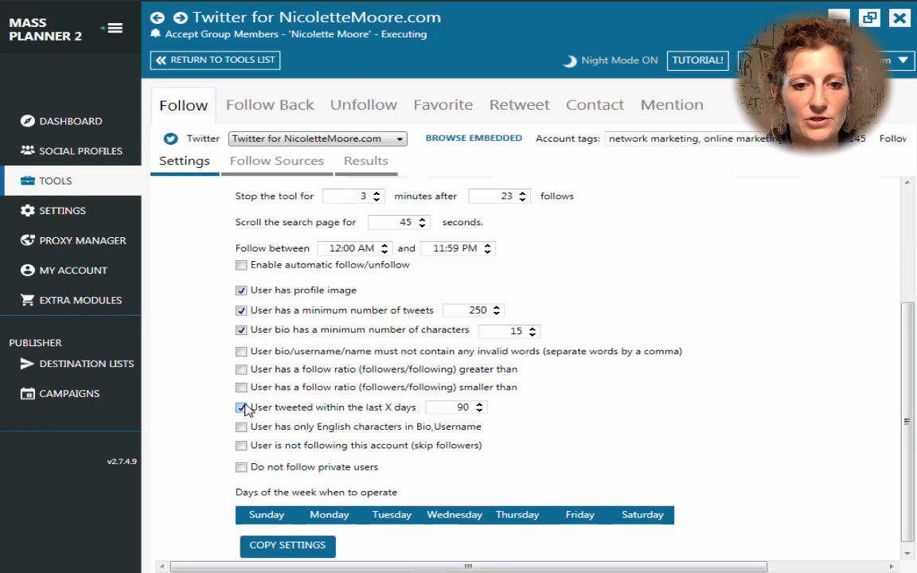
pyautogui.click(479, 410)
pyautogui.moveTo(479, 411); pyautogui.dragTo(479, 410)
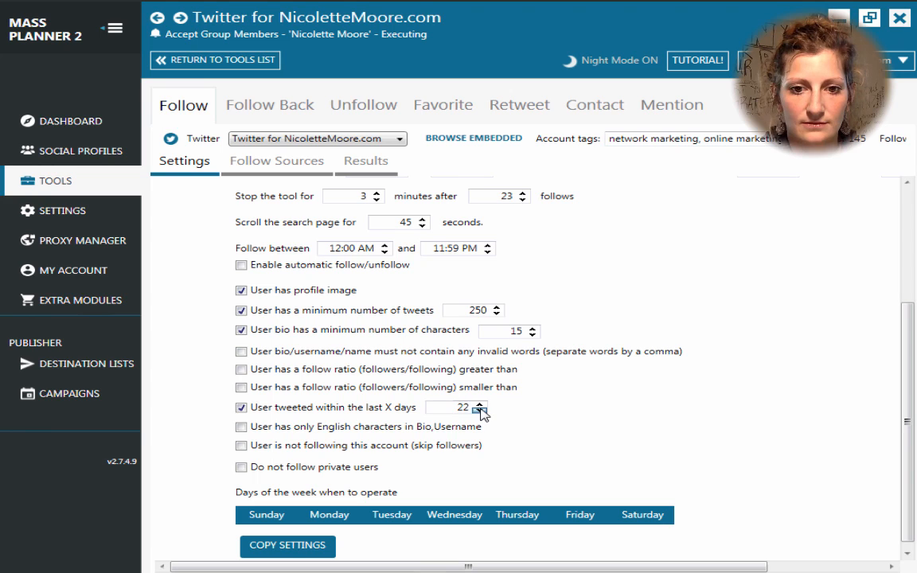
pyautogui.click(480, 410)
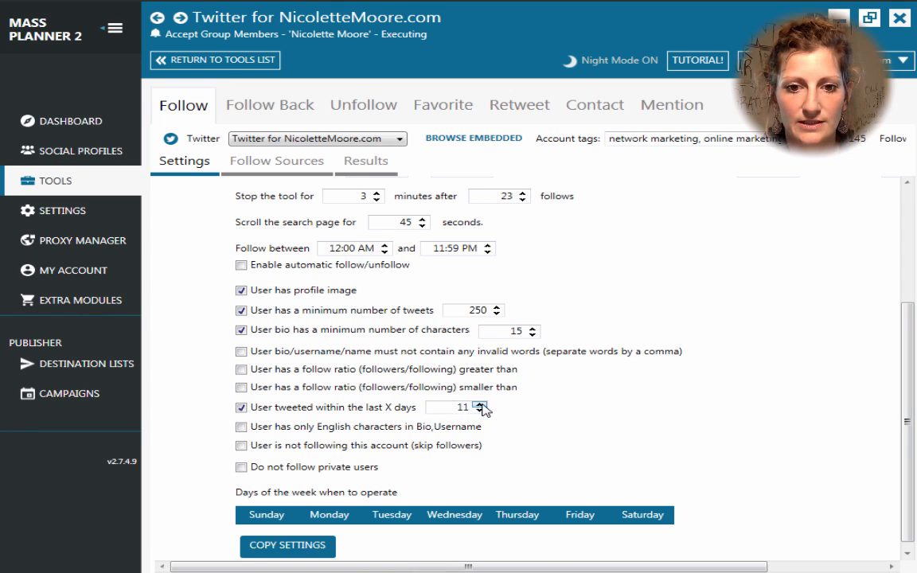
pyautogui.click(480, 405)
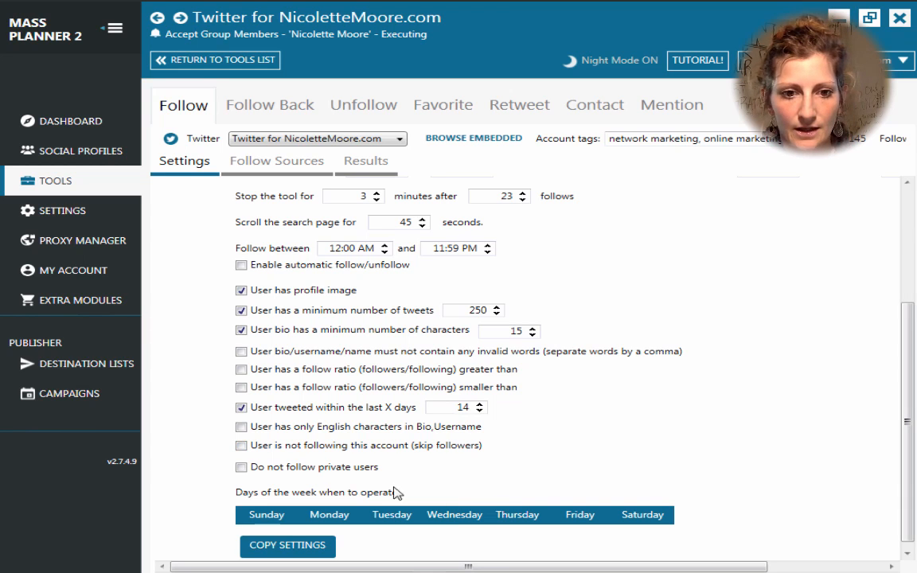
pyautogui.click(242, 428)
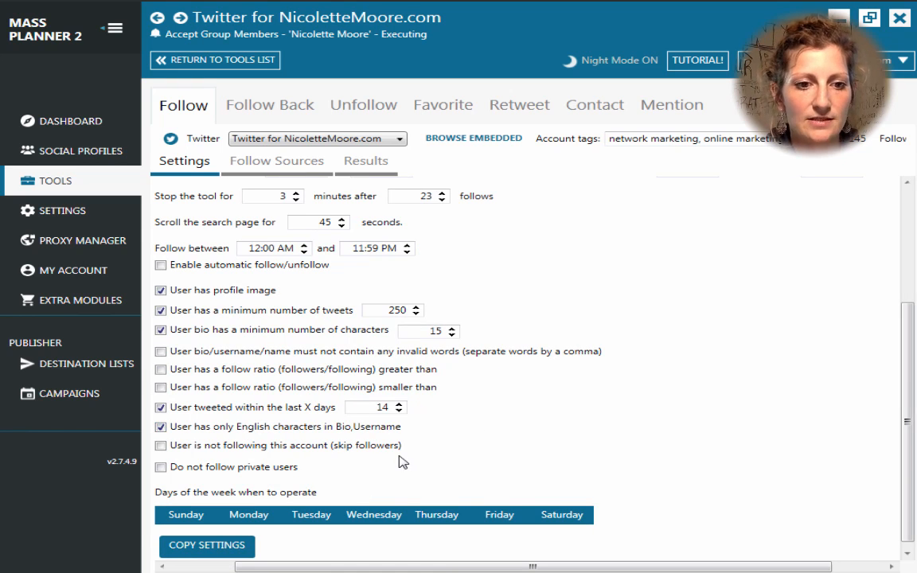
# Step: Skip existing followers and private users, and disable operation on Saturday
pyautogui.scroll(3, 402, 462)
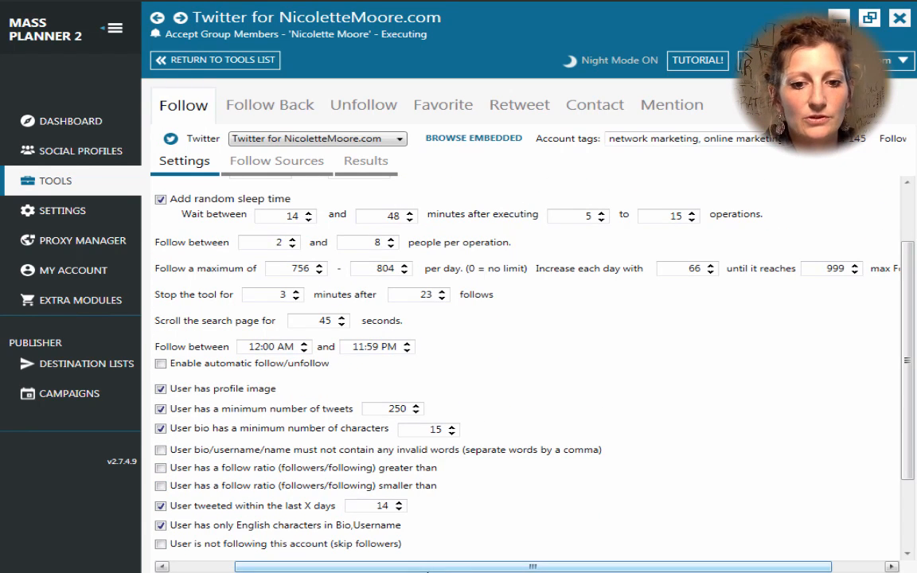
pyautogui.moveTo(435, 569); pyautogui.dragTo(374, 570)
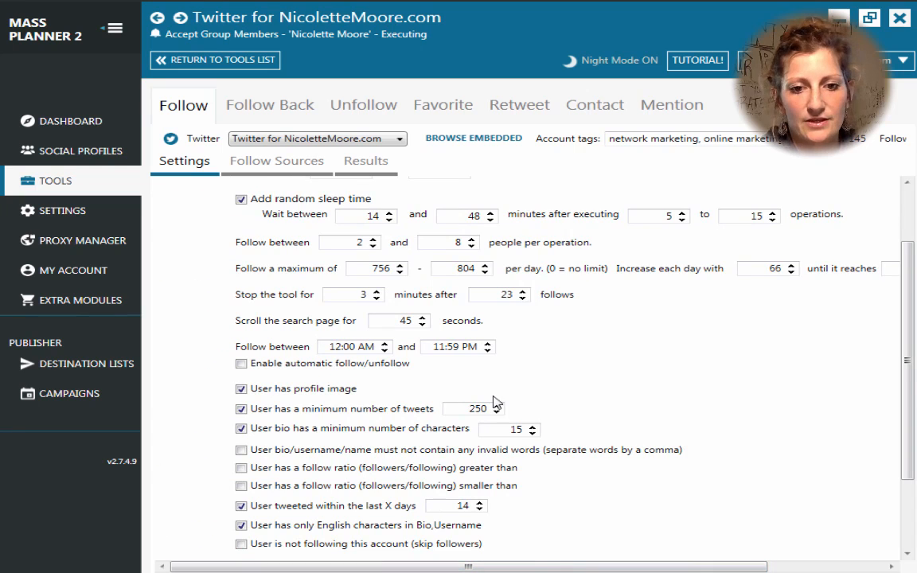
pyautogui.scroll(-1, 493, 403)
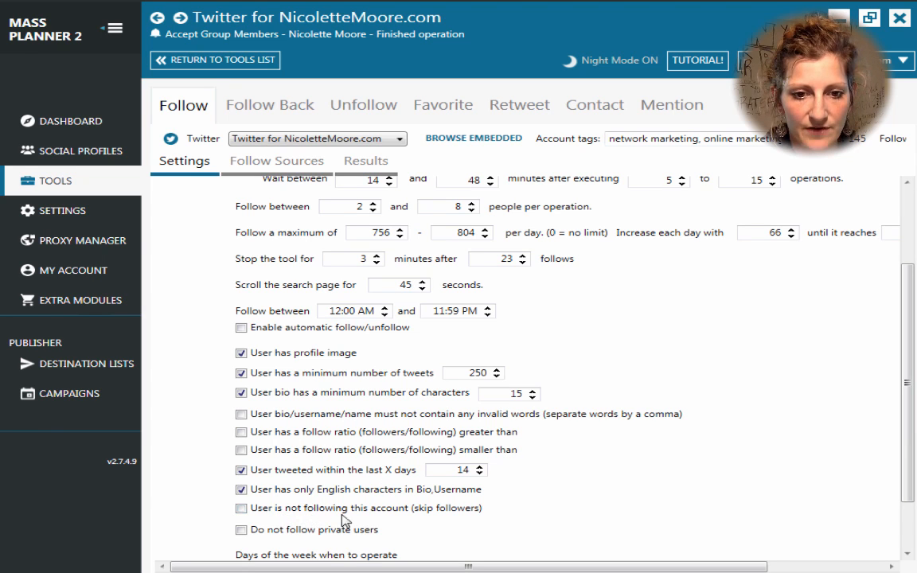
pyautogui.click(240, 509)
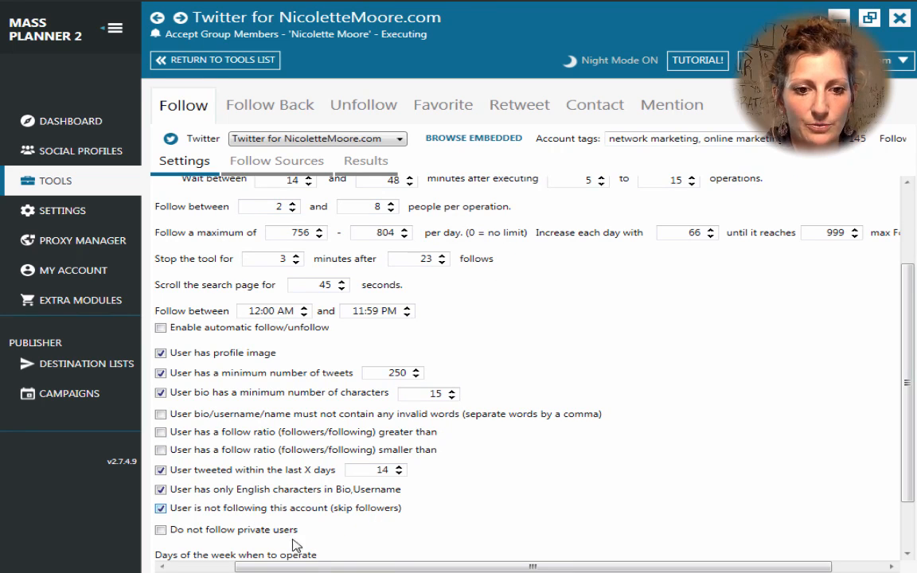
pyautogui.moveTo(324, 569); pyautogui.dragTo(260, 570)
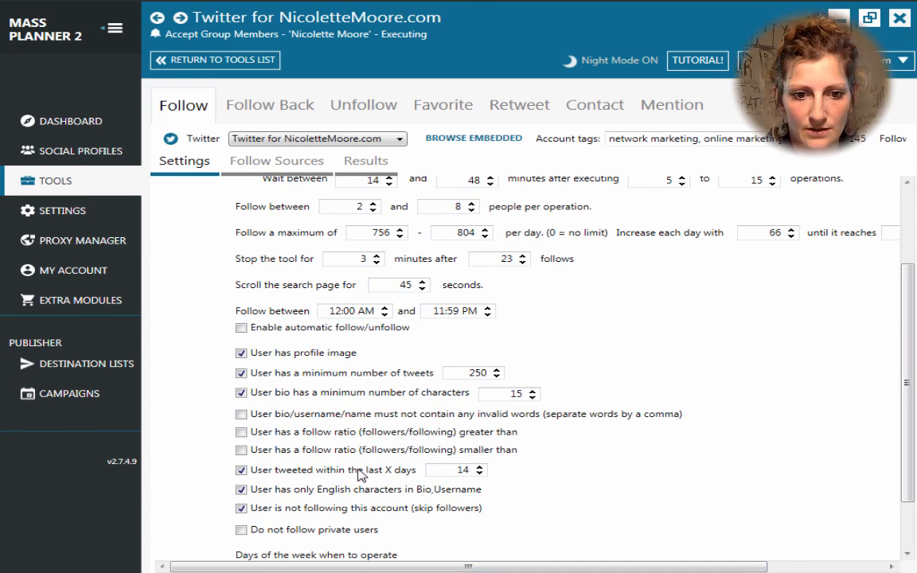
pyautogui.scroll(-1, 361, 475)
pyautogui.scroll(-1, 360, 475)
pyautogui.click(241, 457)
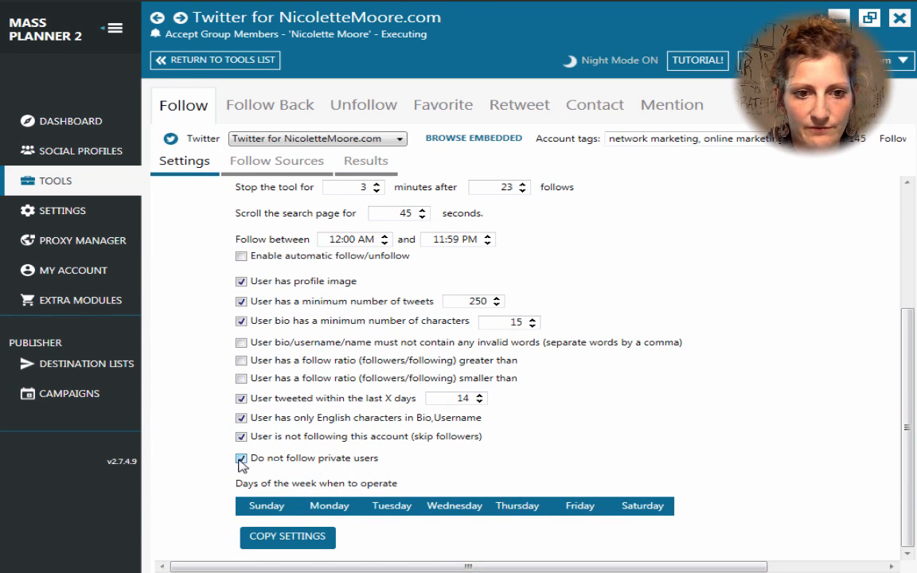
pyautogui.click(649, 513)
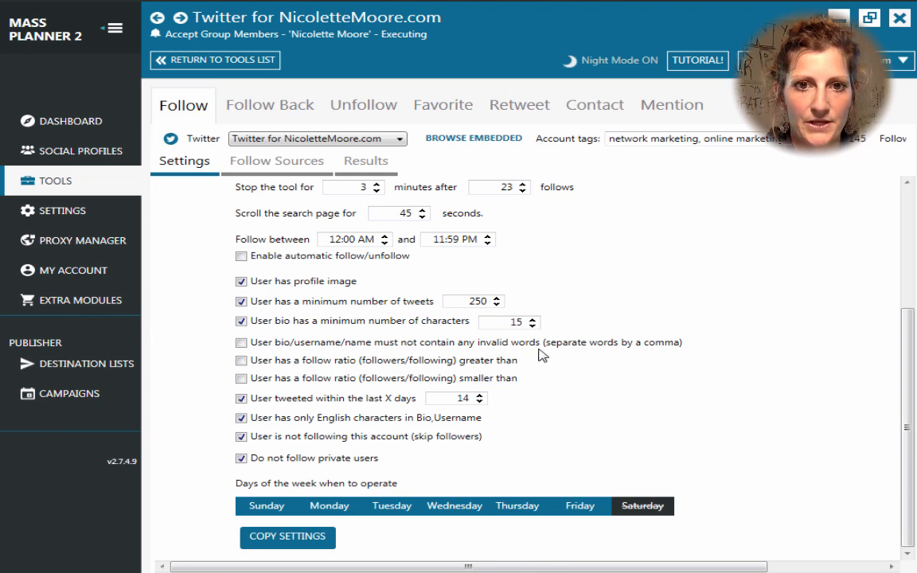
pyautogui.scroll(2, 510, 334)
pyautogui.scroll(3, 538, 355)
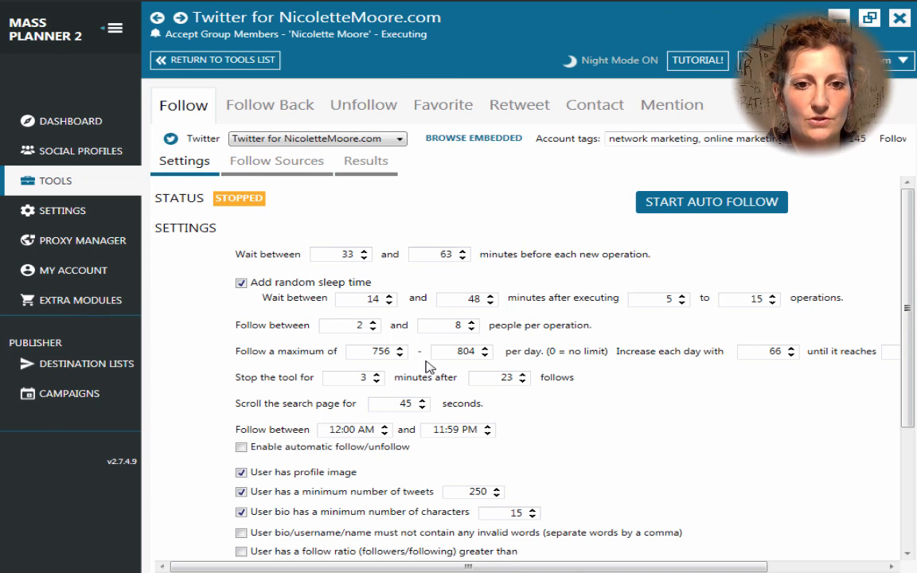
# Step: Switch the Follow tool to its Follow Sources sub-tab
pyautogui.scroll(-3, 467, 489)
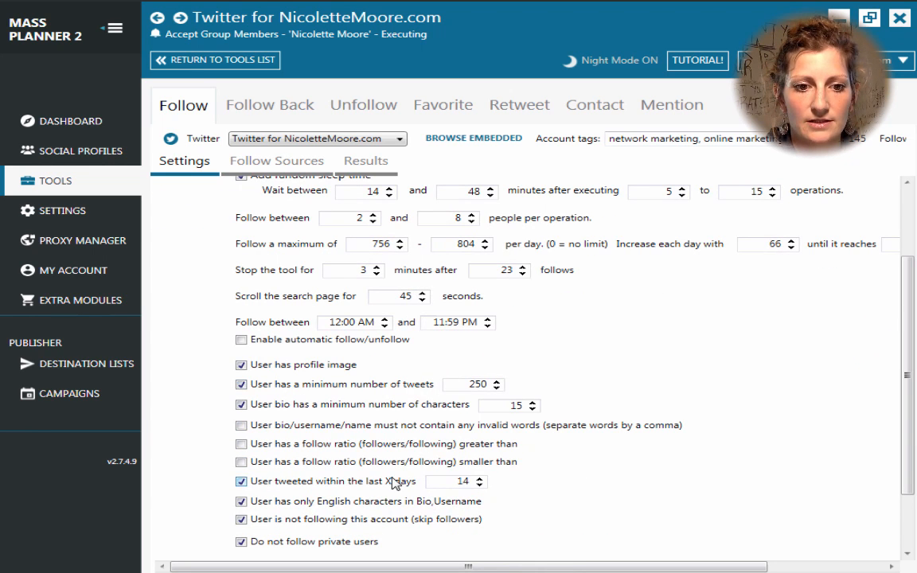
pyautogui.scroll(2, 434, 293)
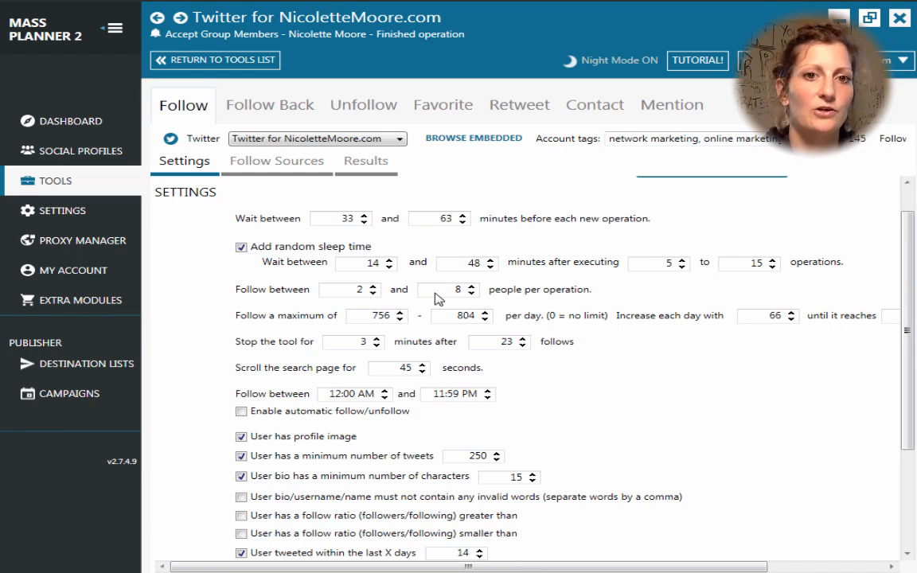
pyautogui.click(281, 165)
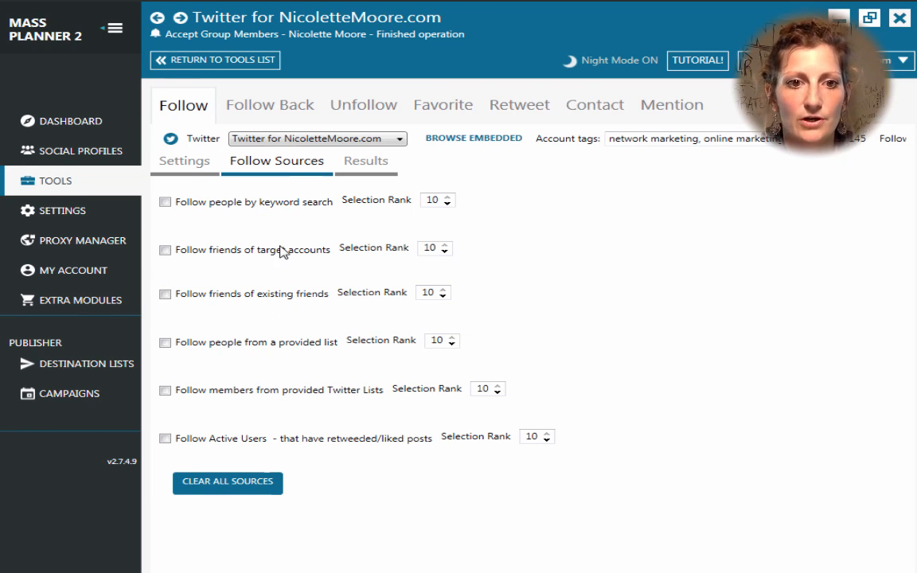
# Step: Enable 'Follow friends of target accounts' and place the cursor in the Twitter account URL box
pyautogui.click(166, 251)
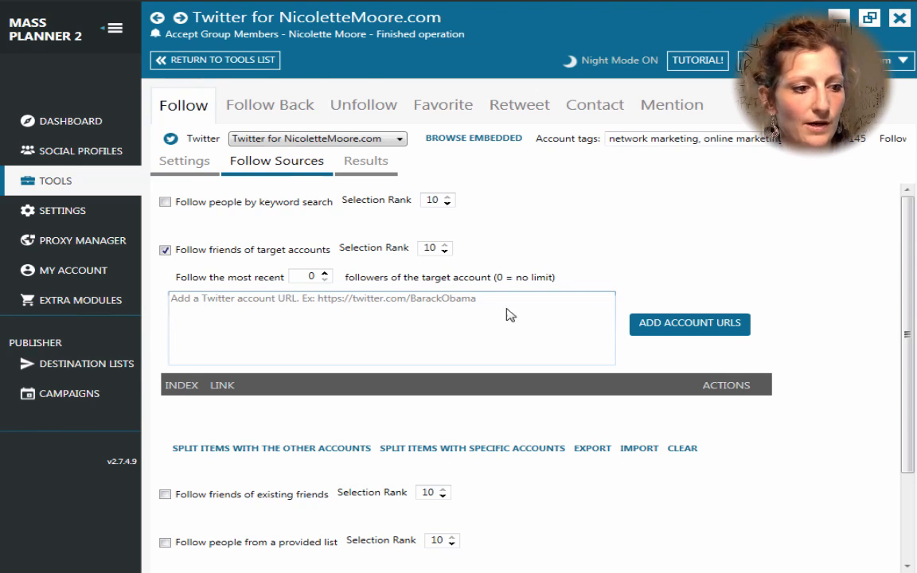
pyautogui.click(360, 326)
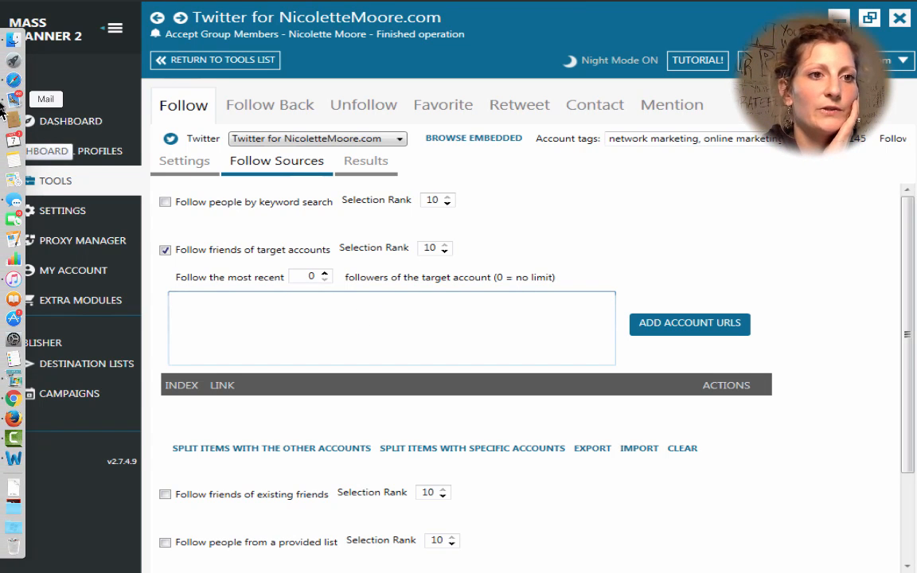
# Step: Open twitter.com in a new browser tab and log in with the saved credentials
pyautogui.click(10, 139)
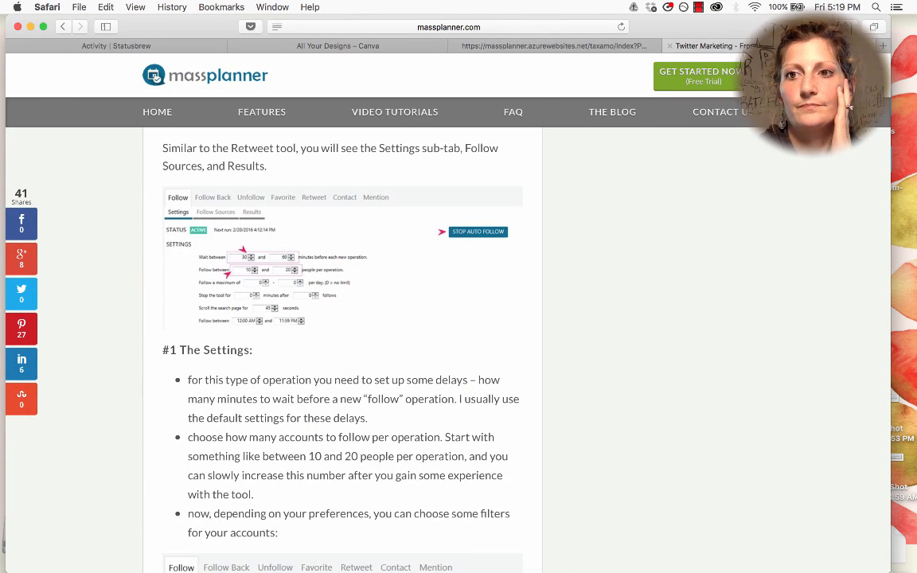
pyautogui.press('super+t')
pyautogui.click(488, 25)
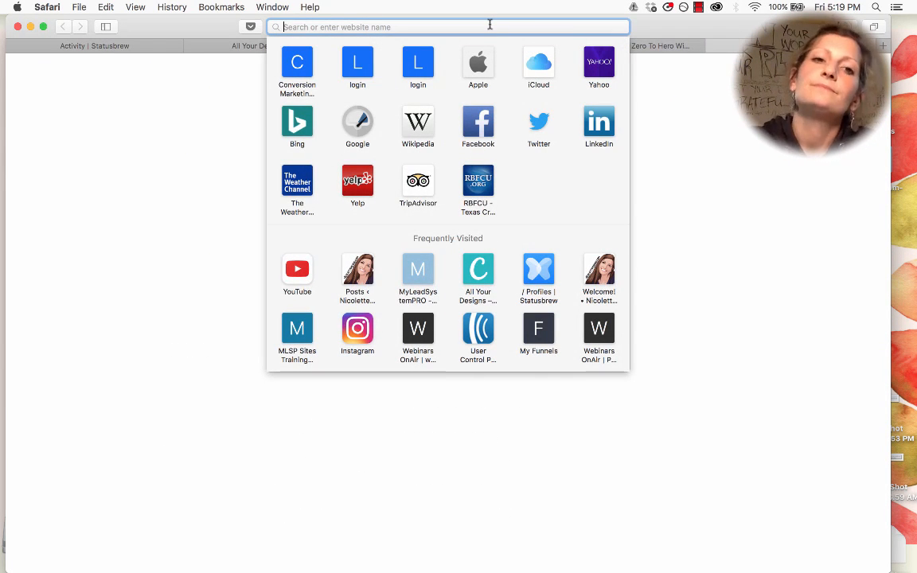
pyautogui.write('twitter')
pyautogui.press('Return')
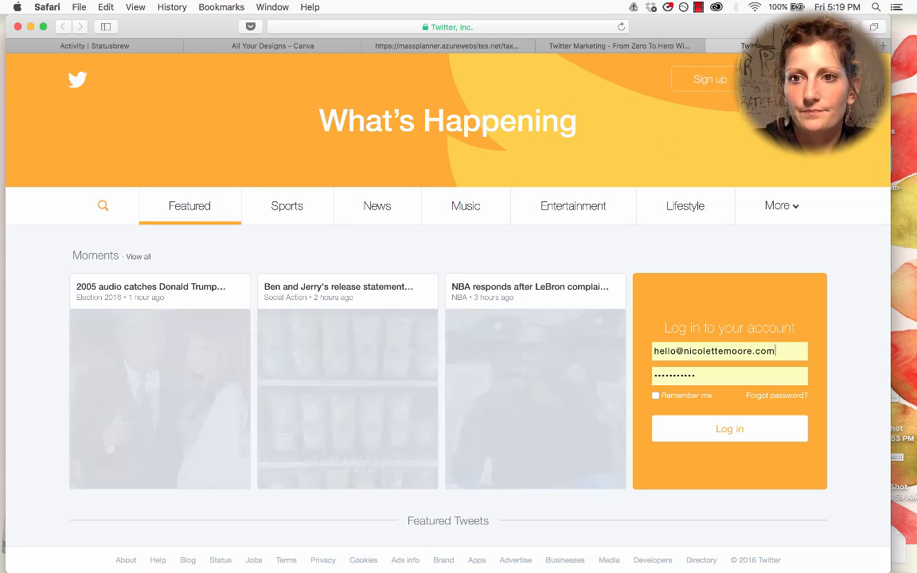
pyautogui.press('Return')
pyautogui.click(442, 306)
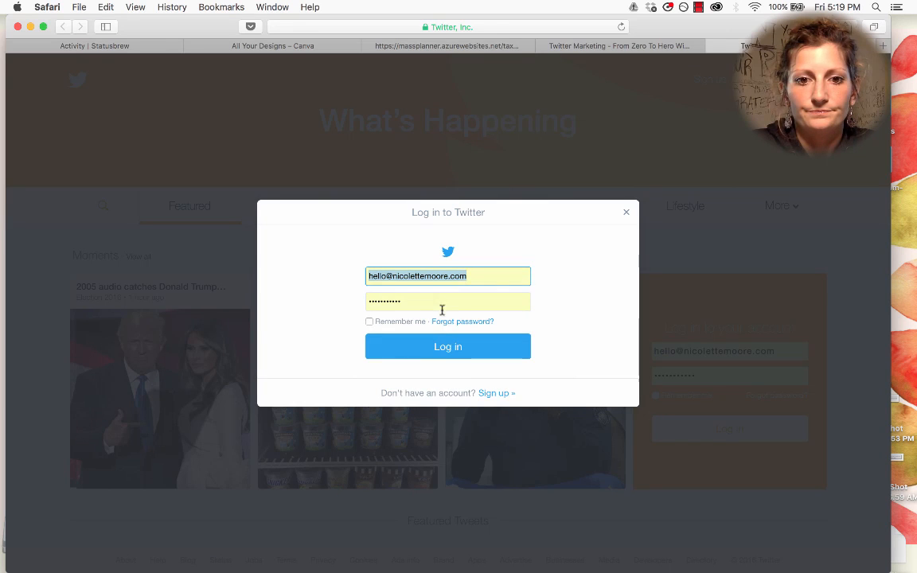
pyautogui.click(445, 347)
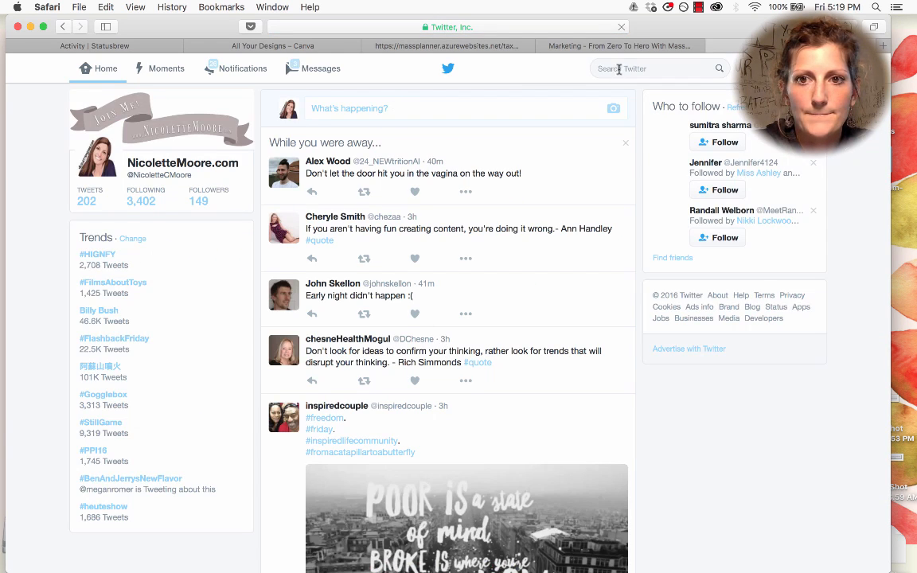
# Step: Search Twitter for the network-marketing coach's account and follow it
pyautogui.click(620, 70)
pyautogui.write('rayhigdon')
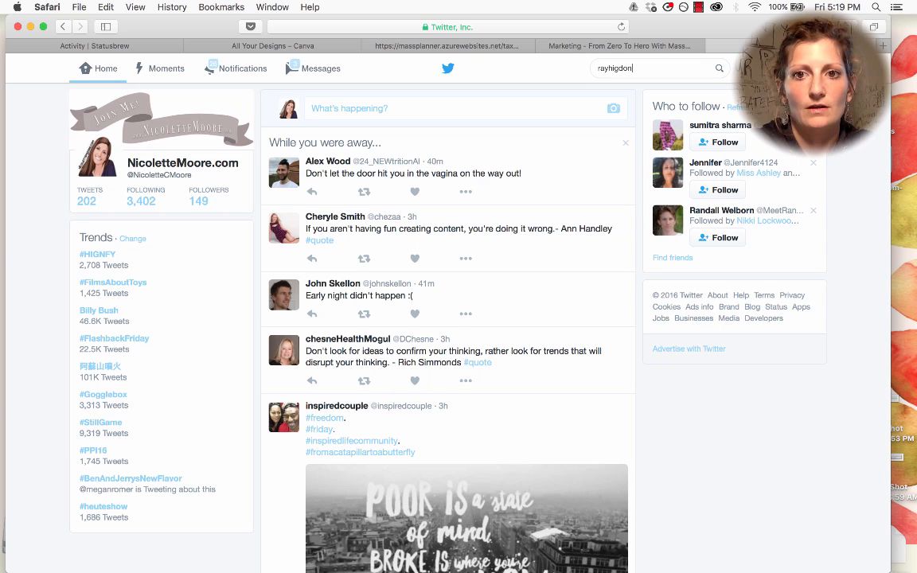
pyautogui.press('Return')
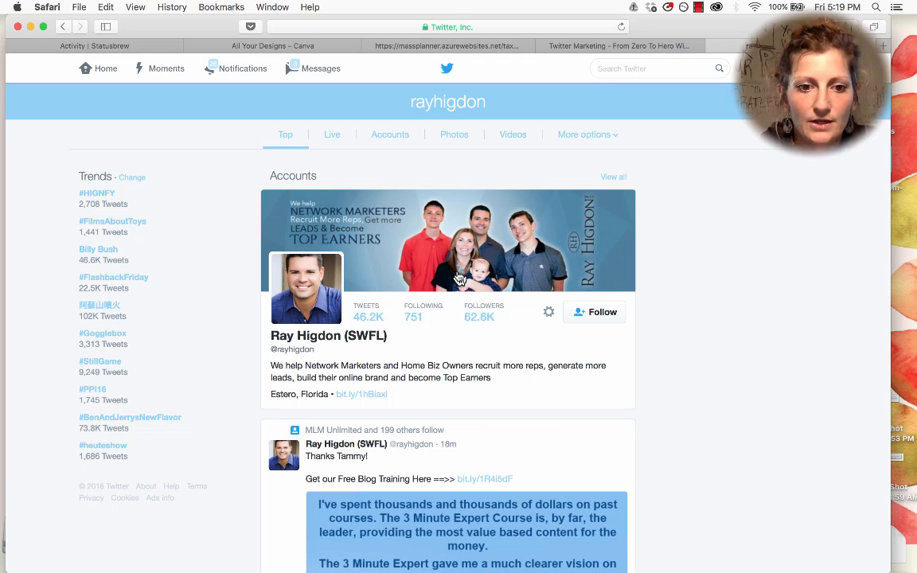
pyautogui.click(597, 311)
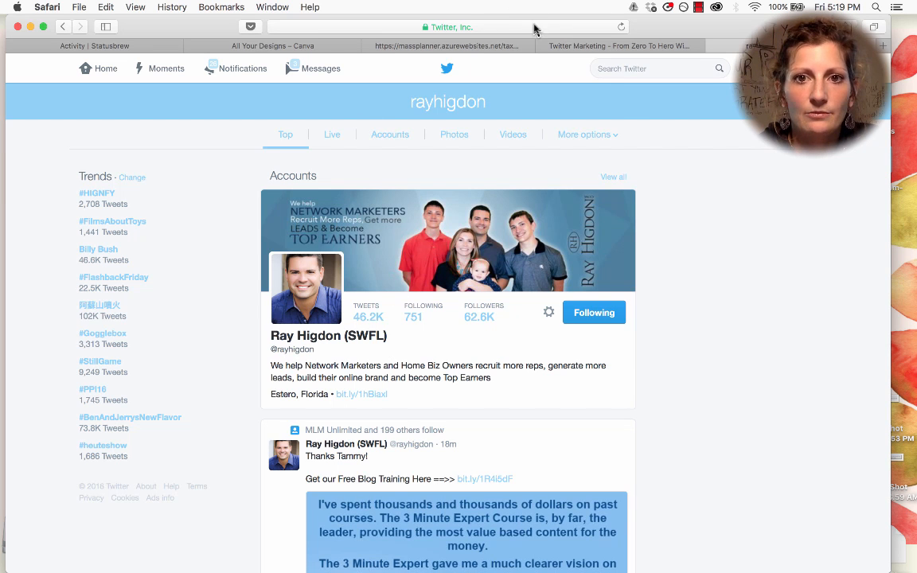
# Step: Open the coach's full profile page and copy its web address
pyautogui.click(534, 28)
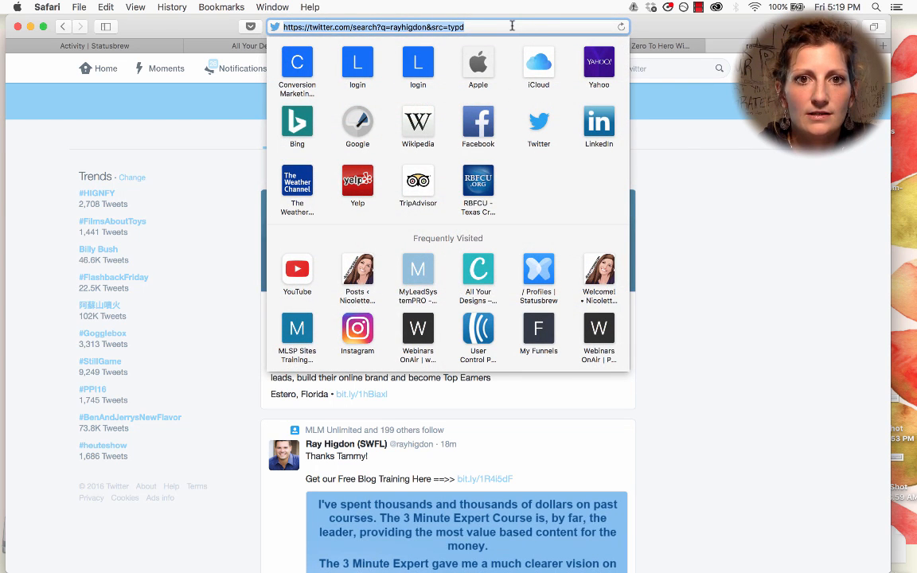
pyautogui.click(685, 165)
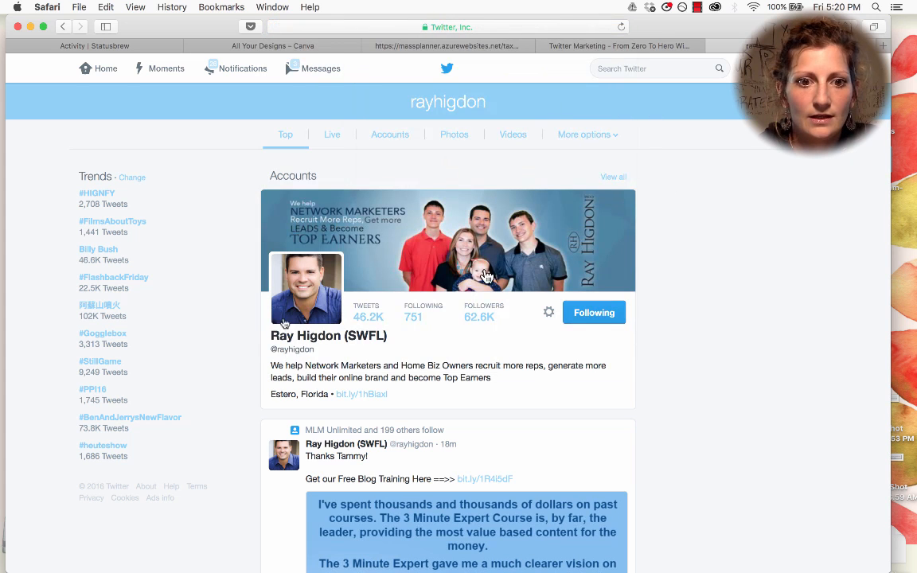
pyautogui.click(294, 340)
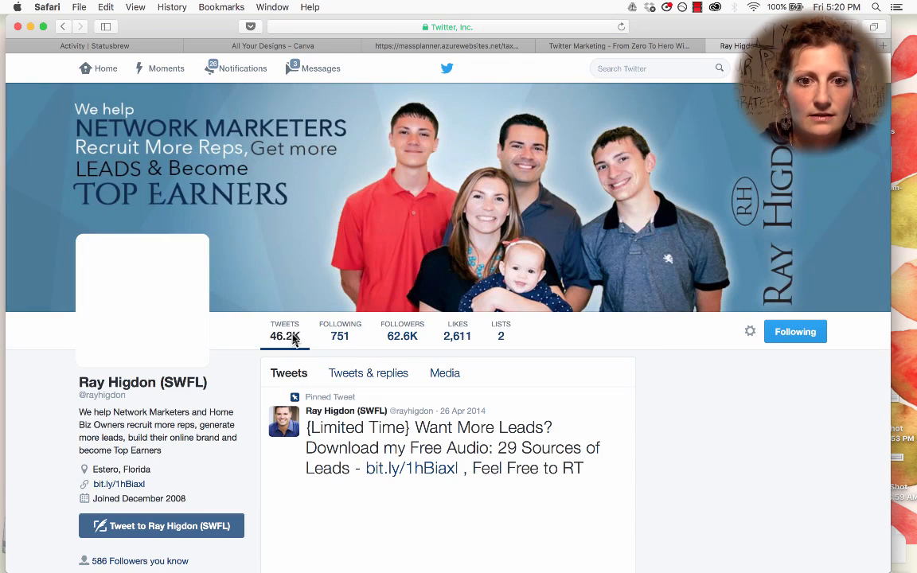
pyautogui.click(517, 32)
pyautogui.hotkey('ctrl', 'c')
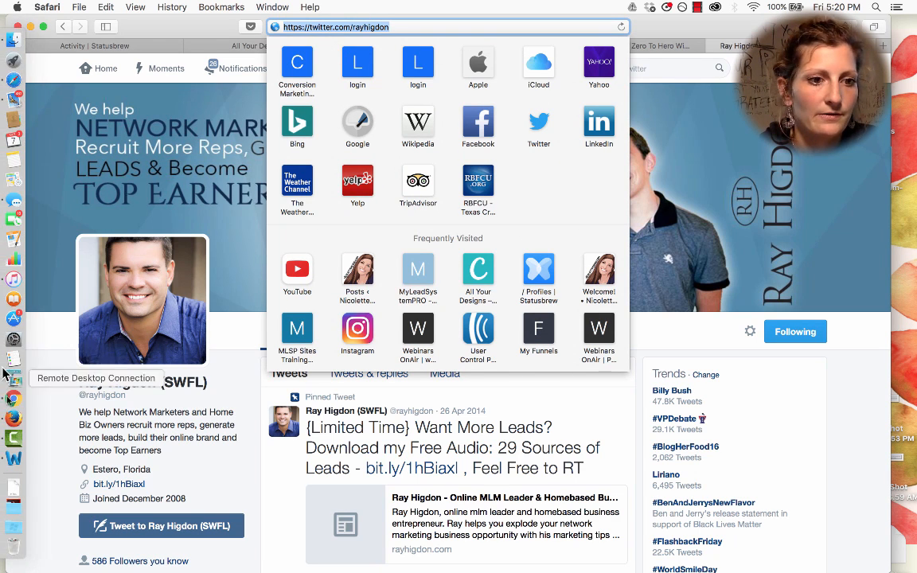
pyautogui.click(12, 368)
pyautogui.click(244, 312)
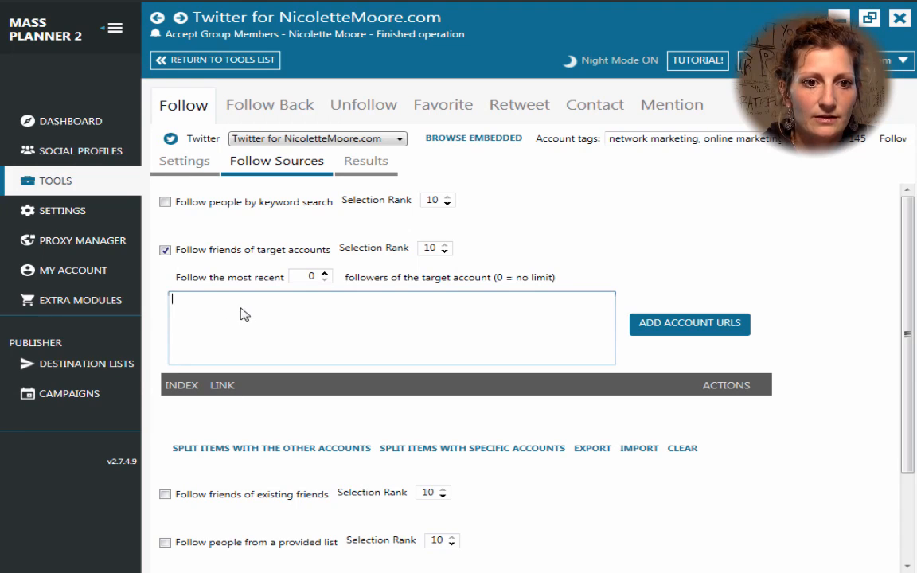
# Step: Paste the coach's profile URL and add it as target account 1
pyautogui.hotkey('ctrl', 'v')
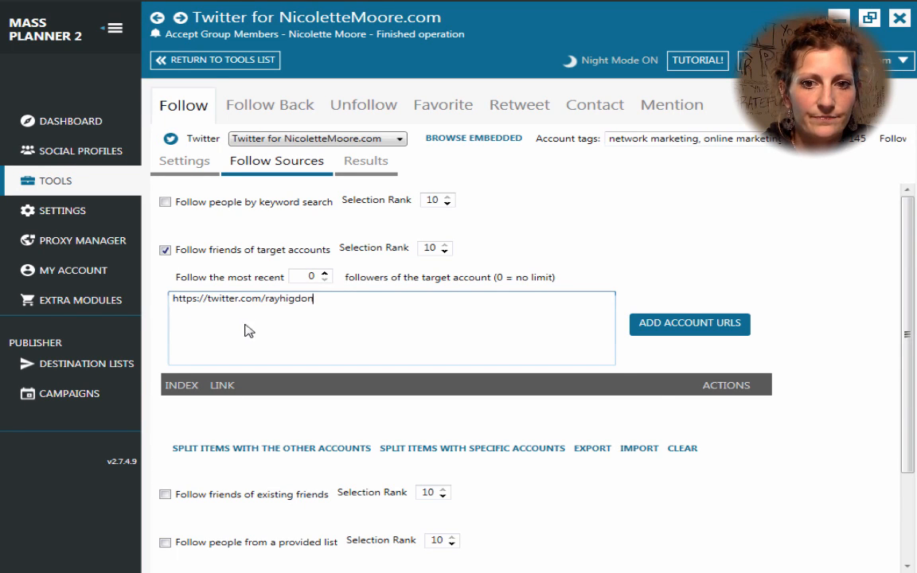
pyautogui.click(700, 326)
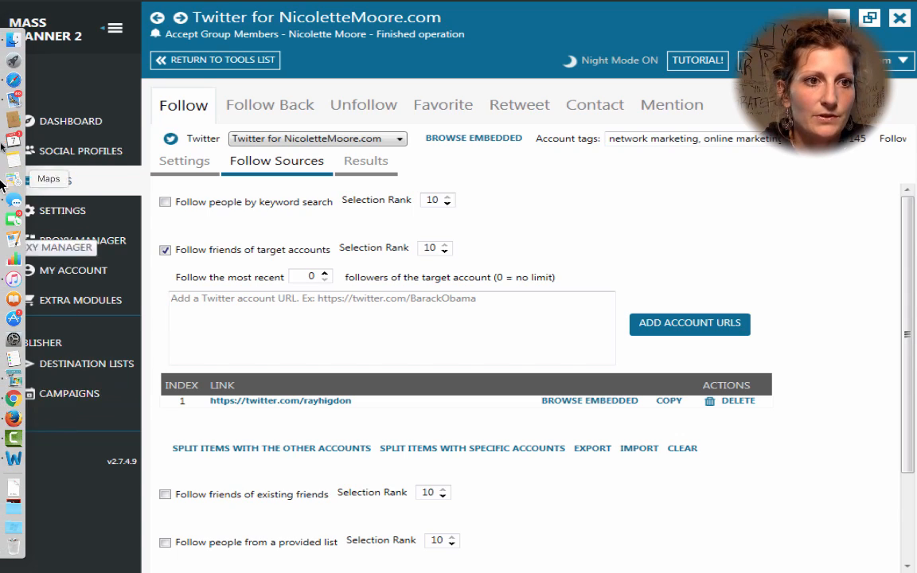
pyautogui.click(10, 80)
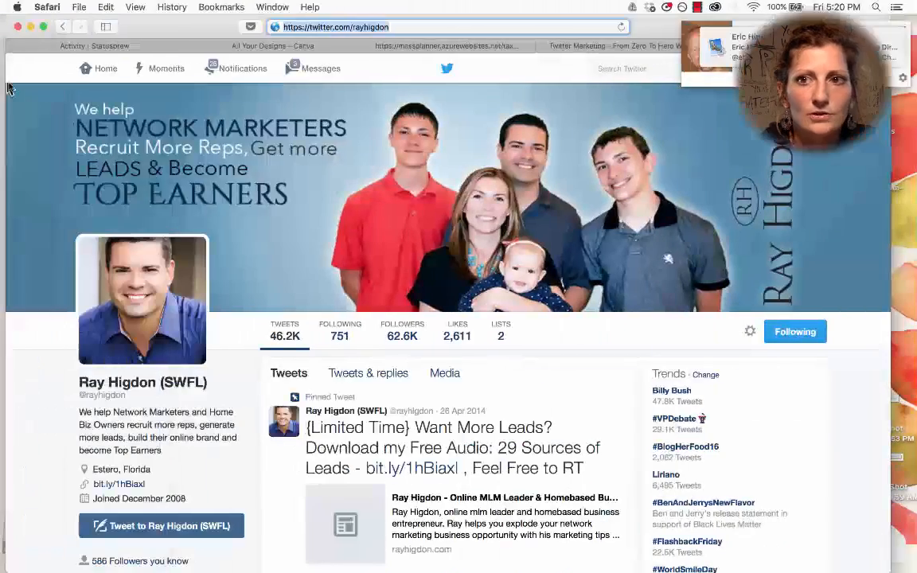
# Step: Find the second marketer's correct profile after a wrong 'jessica' guess, and copy its URL
pyautogui.click(396, 26)
pyautogui.press('BackSpace')
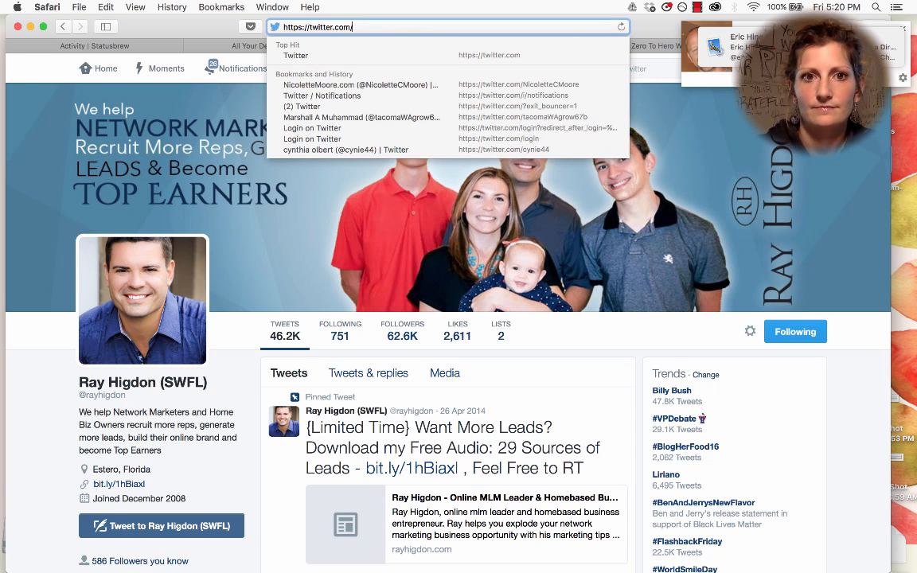
pyautogui.write('jessicahigdon')
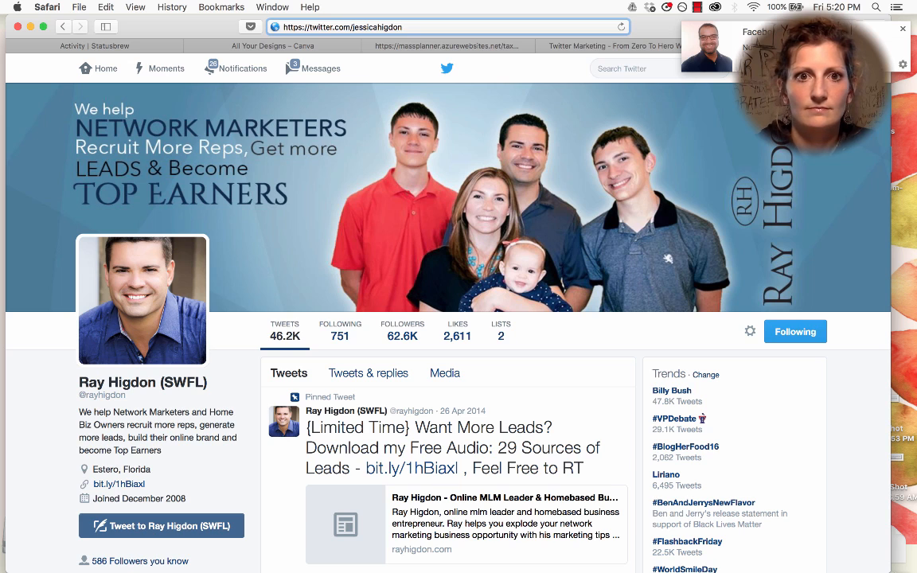
pyautogui.press('Return')
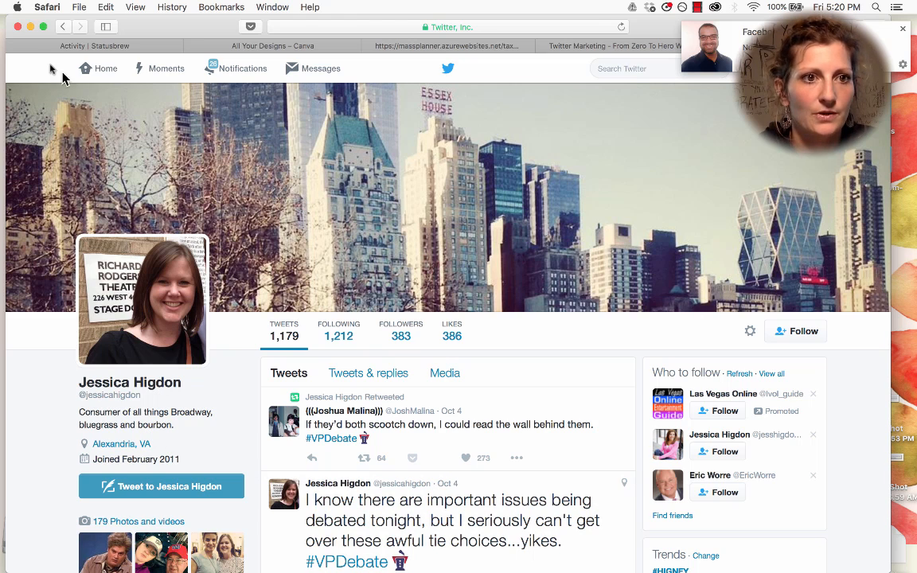
pyautogui.click(60, 27)
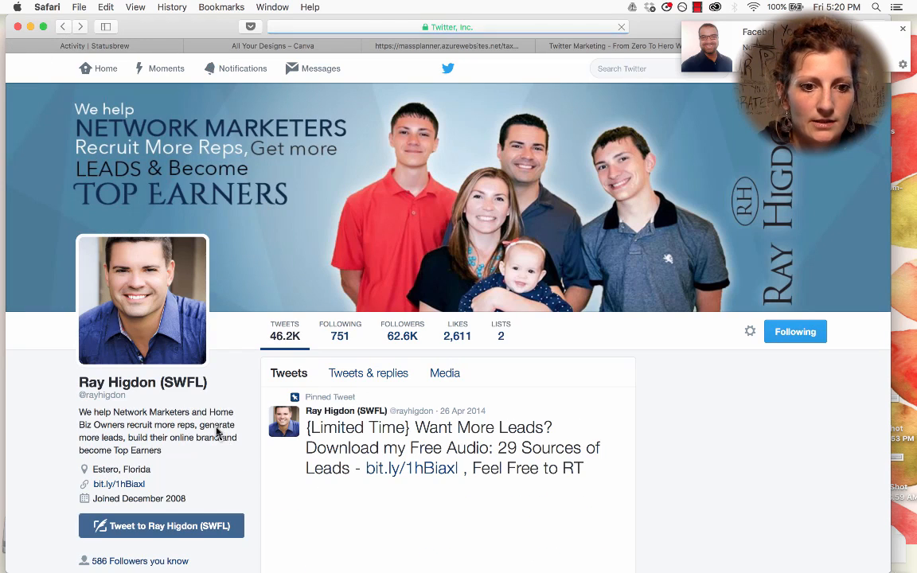
pyautogui.scroll(-1, 338, 451)
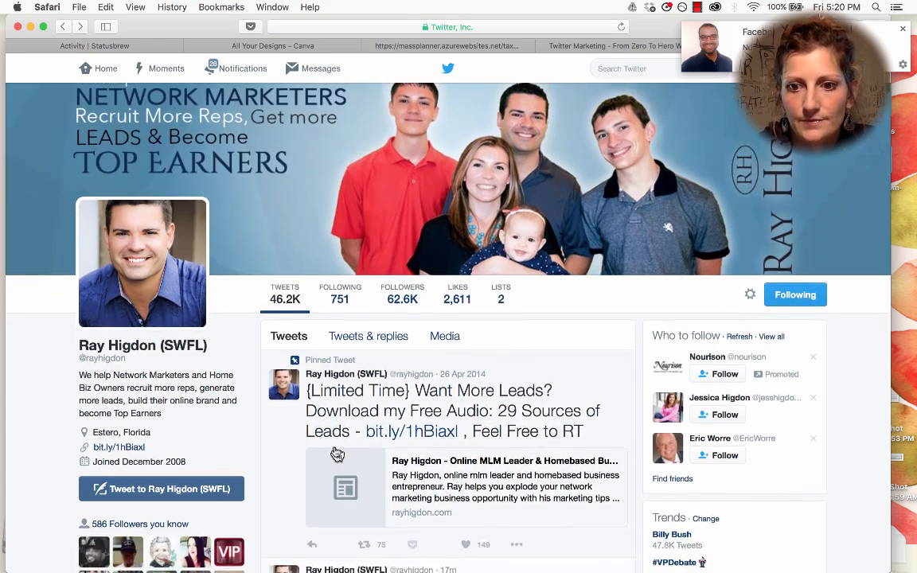
pyautogui.click(734, 399)
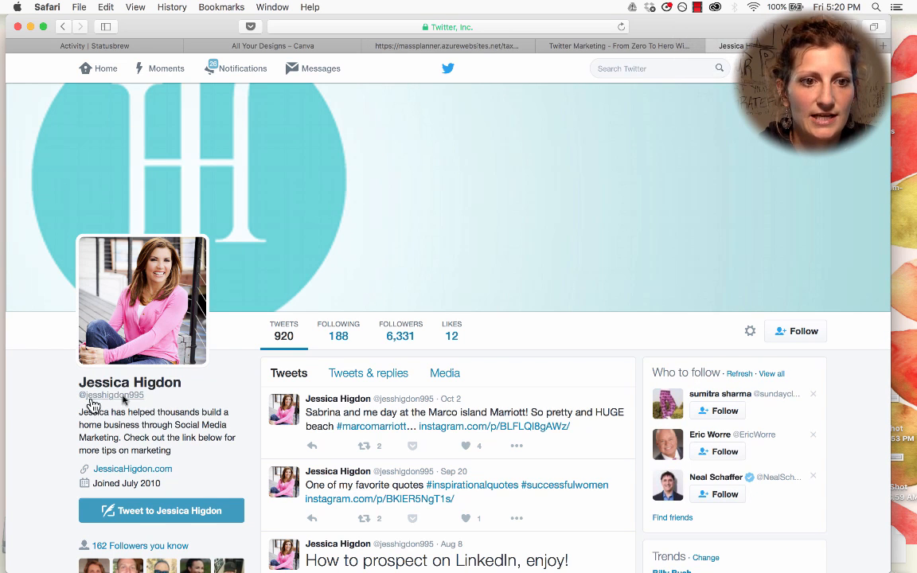
pyautogui.click(480, 32)
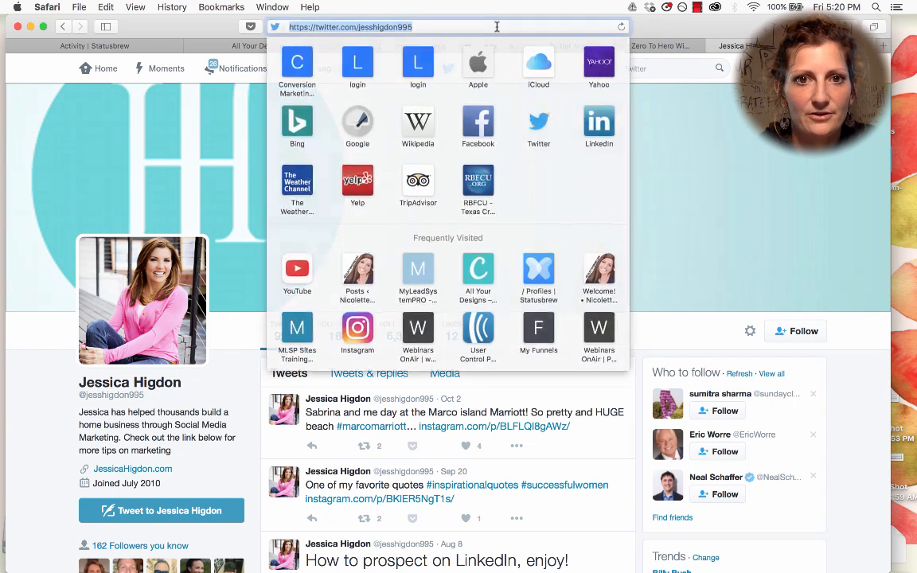
pyautogui.click(495, 27)
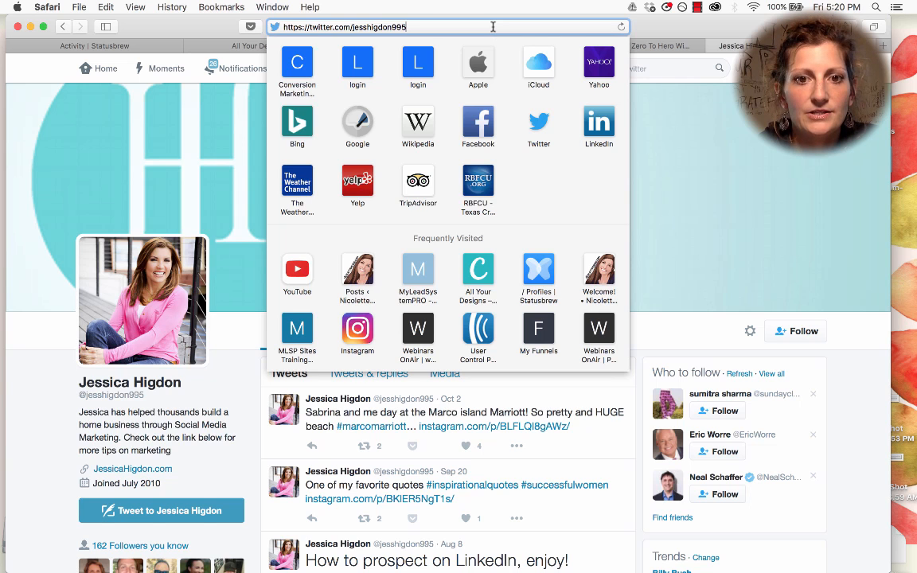
pyautogui.tripleClick(492, 27)
pyautogui.hotkey('ctrl', 'c')
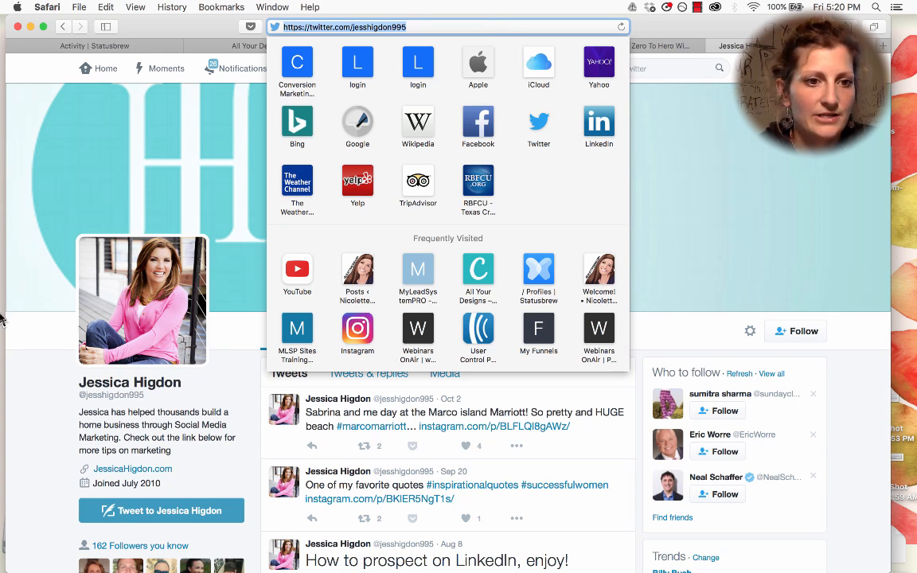
# Step: Paste that profile URL into Mass Planner 2 as target account 2
pyautogui.moveTo(9, 288)
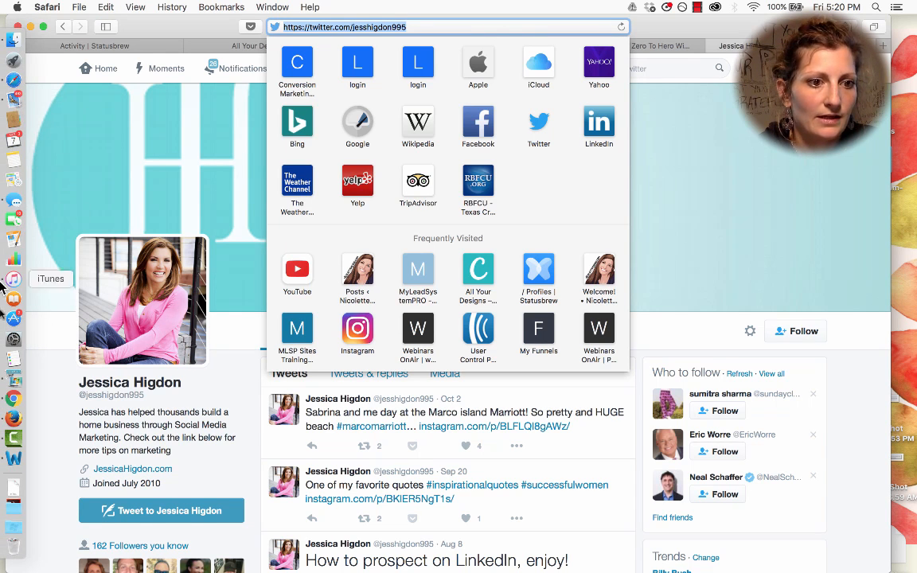
pyautogui.click(13, 363)
pyautogui.click(327, 332)
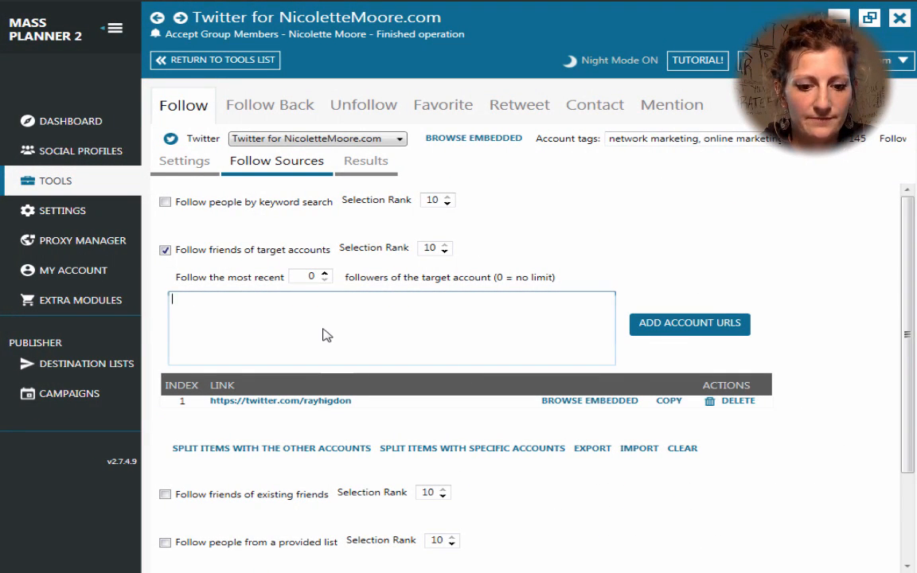
pyautogui.hotkey('ctrl', 'v')
pyautogui.click(716, 330)
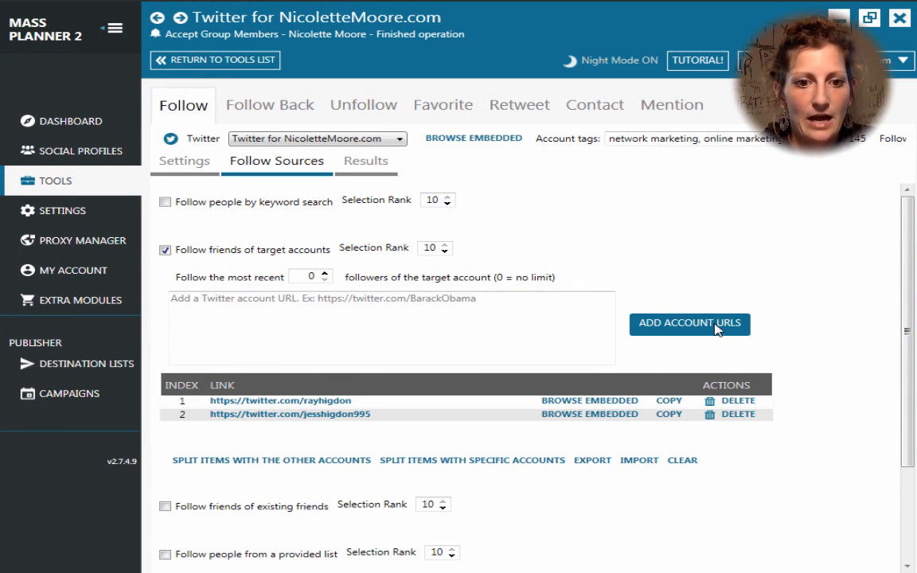
pyautogui.moveTo(2, 309)
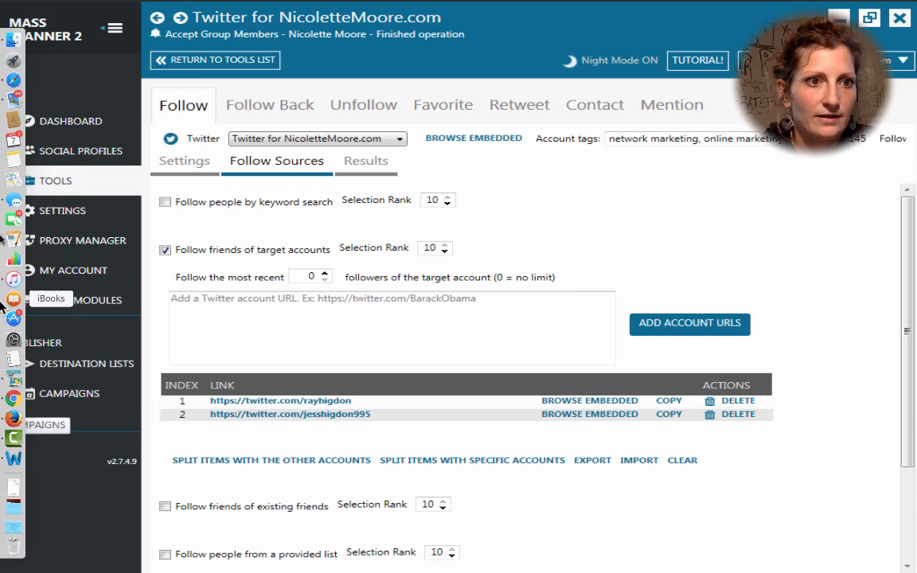
pyautogui.click(14, 80)
pyautogui.click(414, 28)
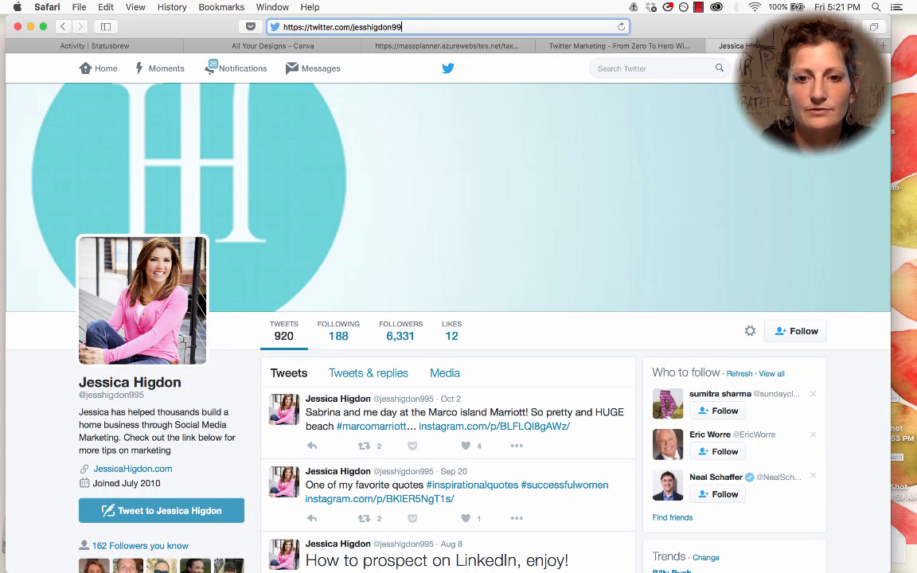
pyautogui.press('BackSpace')
pyautogui.press('BackSpace')
pyautogui.press('BackSpace')
pyautogui.press('BackSpace')
pyautogui.press('BackSpace')
pyautogui.press('BackSpace')
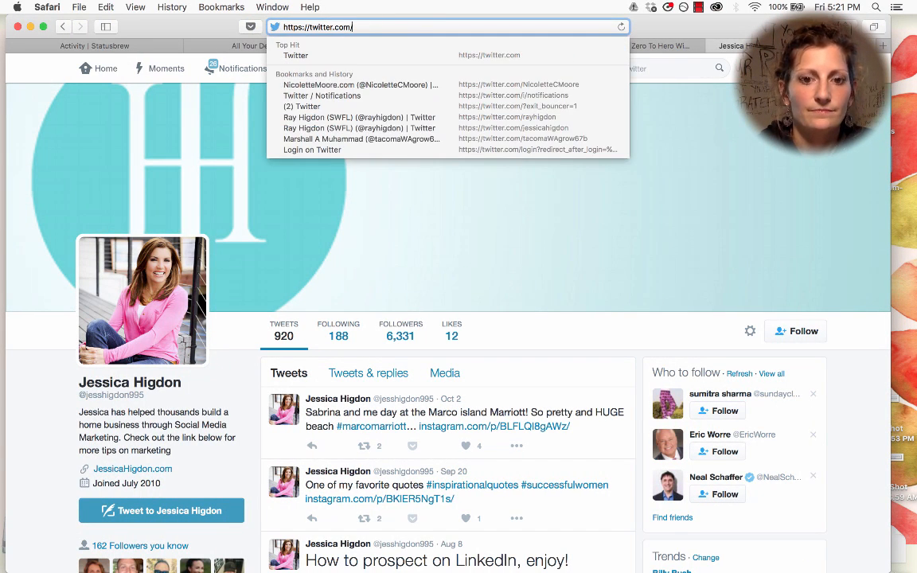
pyautogui.write('adam')
pyautogui.press('Return')
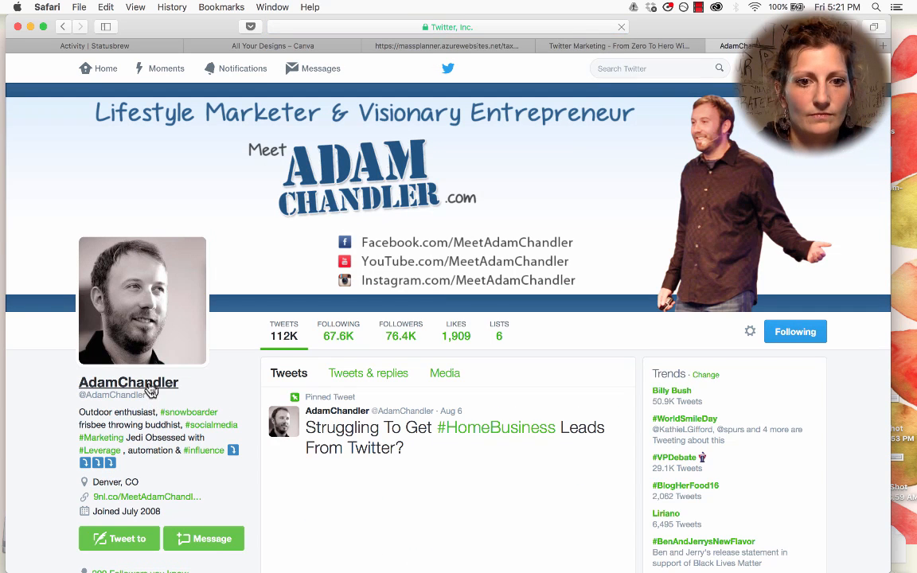
pyautogui.click(563, 27)
pyautogui.press('super+c')
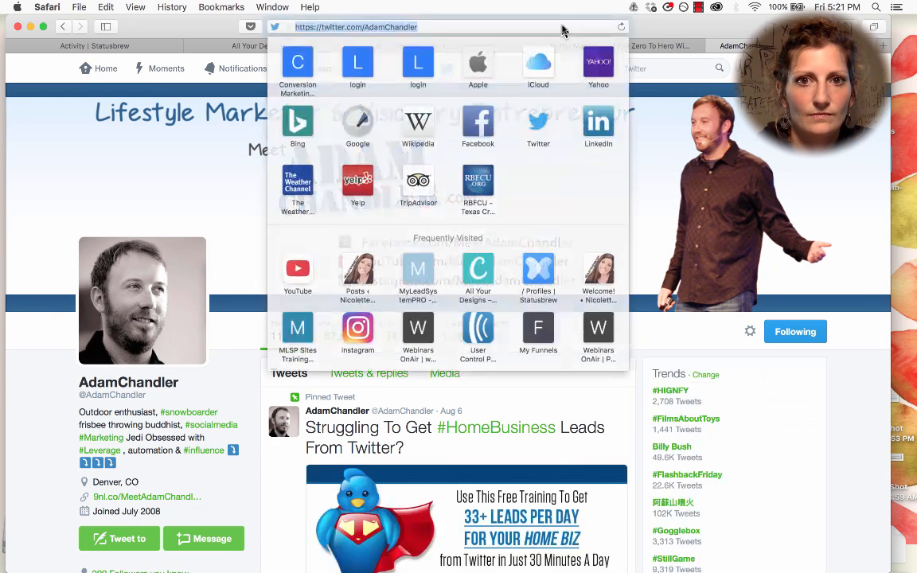
pyautogui.moveTo(4, 304)
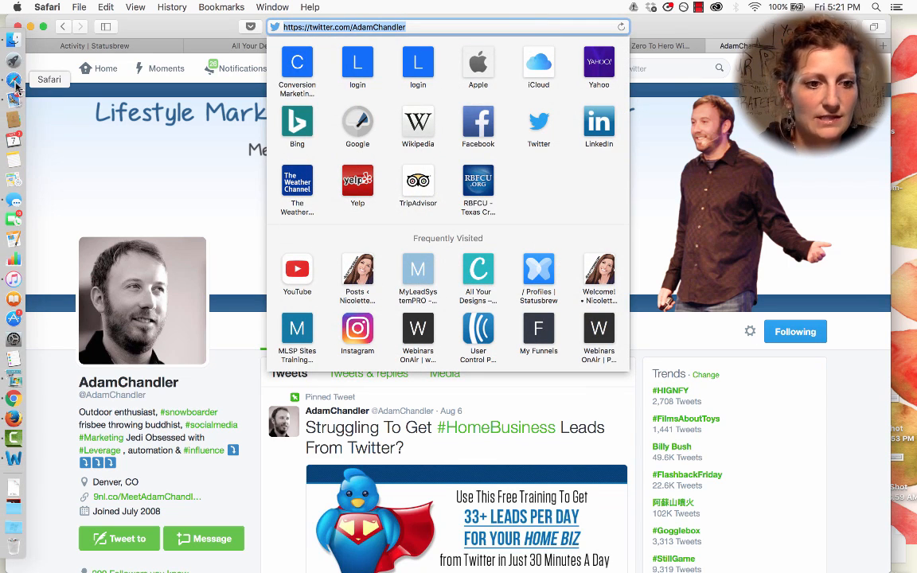
pyautogui.click(13, 358)
pyautogui.click(414, 327)
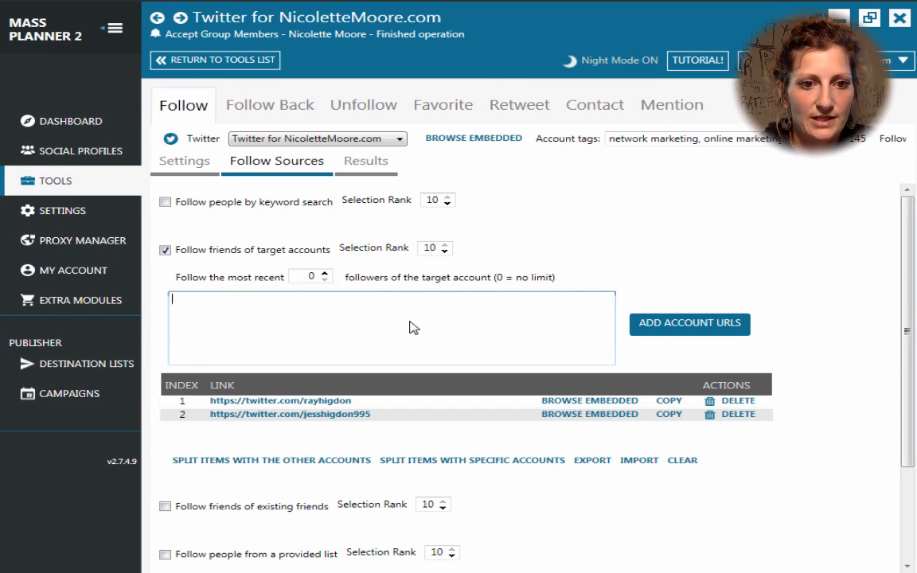
pyautogui.press('super+v')
pyautogui.click(641, 319)
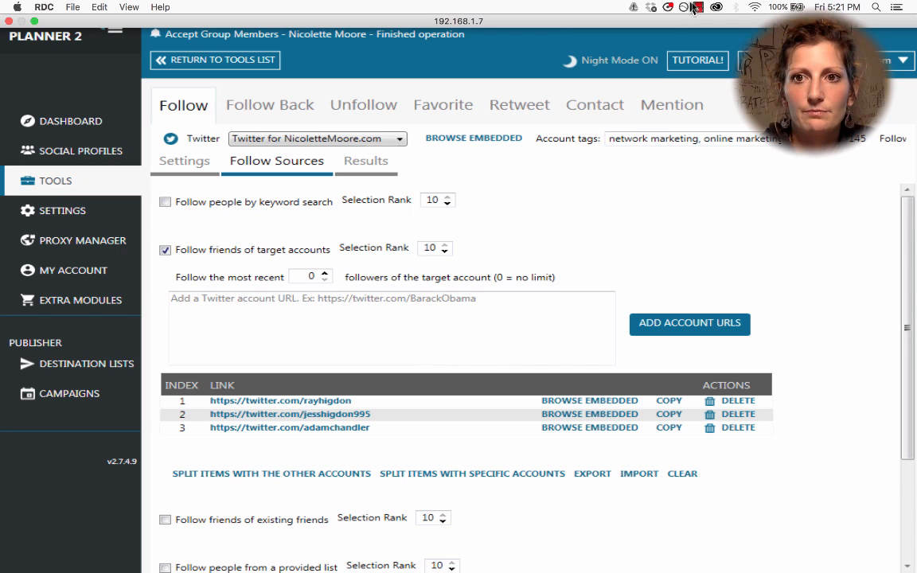
pyautogui.click(697, 8)
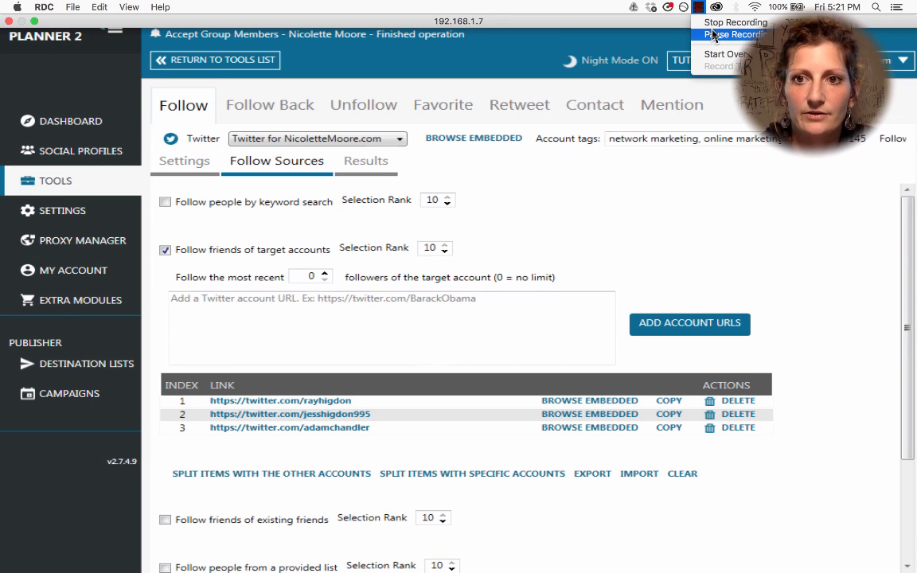
pyautogui.click(714, 36)
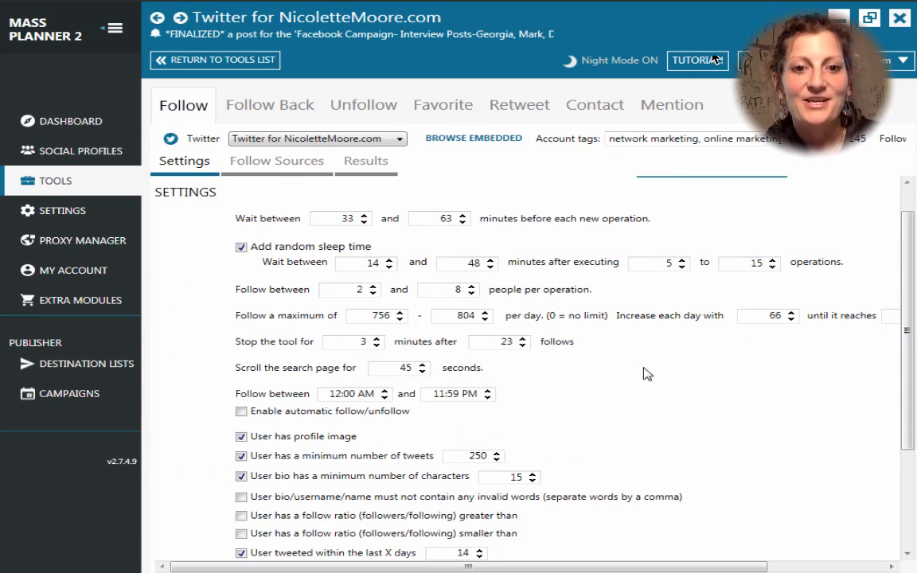
pyautogui.scroll(-5, 647, 377)
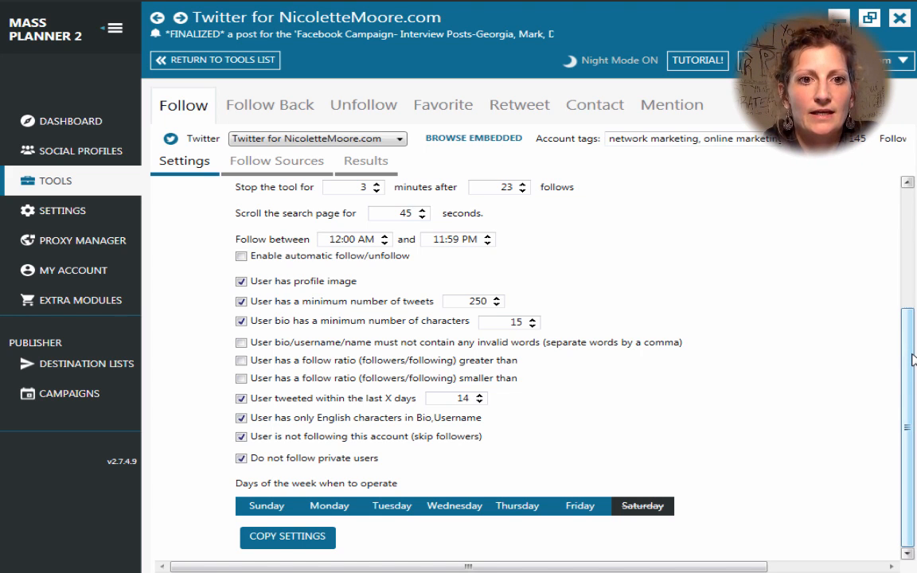
# Step: Open Statusbrew's Subscription page showing the Pro plan, USD9.90 monthly for 2 accounts
pyautogui.moveTo(4, 231)
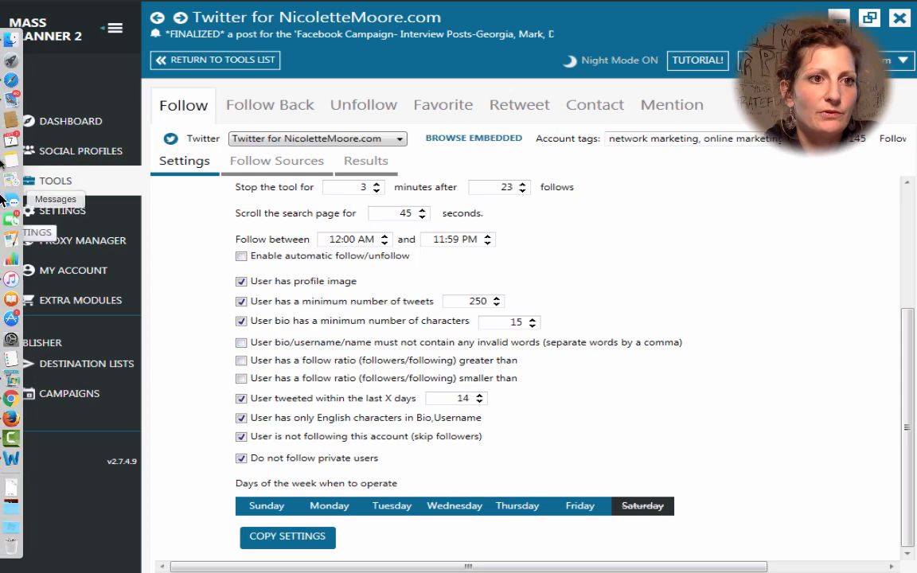
pyautogui.click(13, 82)
pyautogui.click(93, 45)
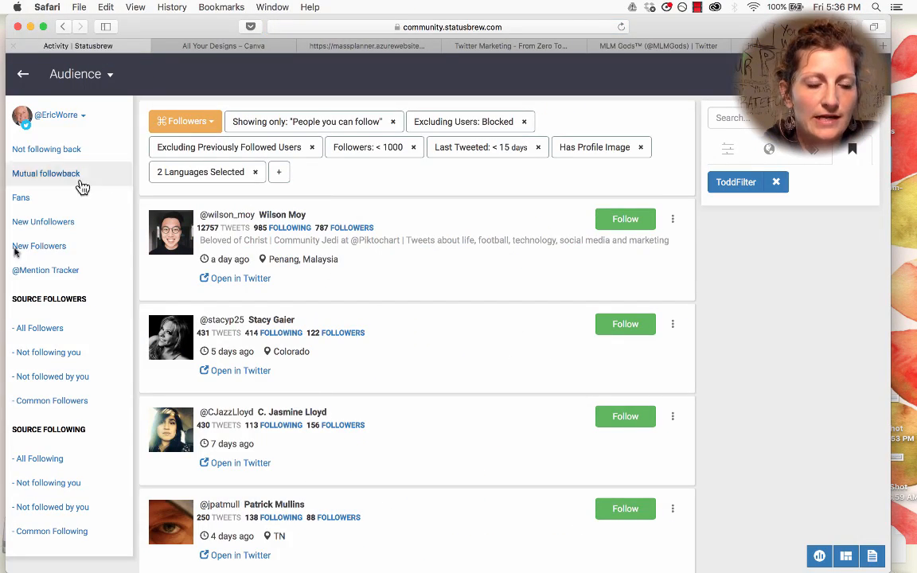
pyautogui.click(22, 73)
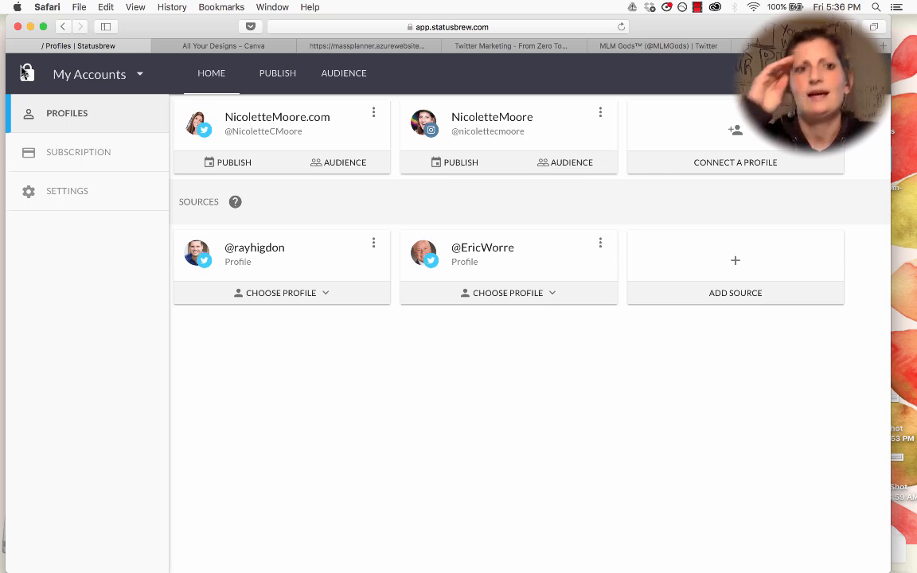
pyautogui.click(84, 161)
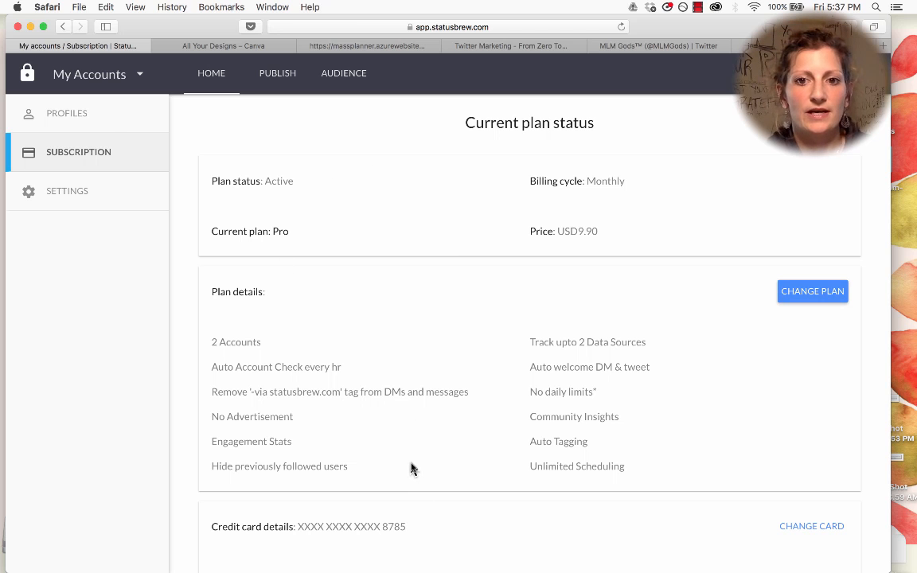
# Step: Go back to Statusbrew's Profiles list of connected accounts and sources
pyautogui.click(80, 116)
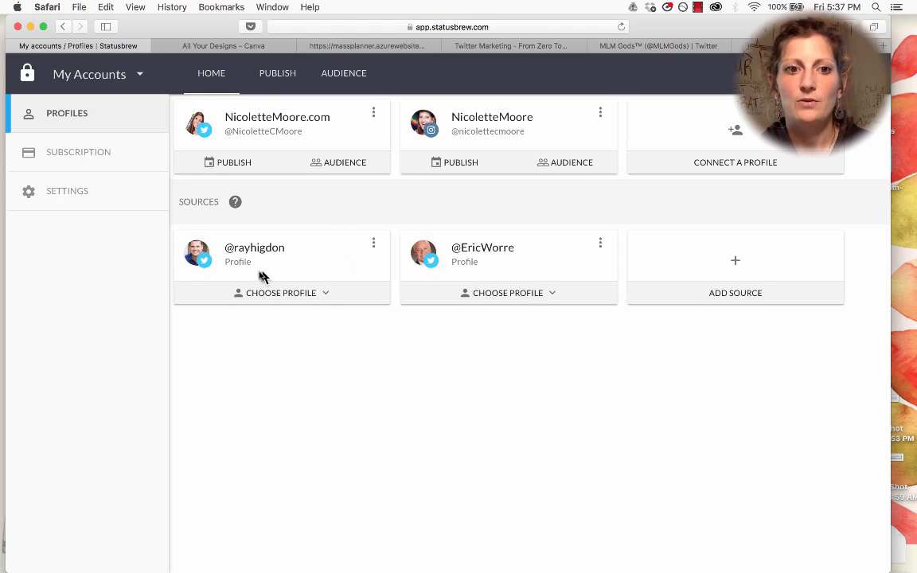
pyautogui.click(373, 244)
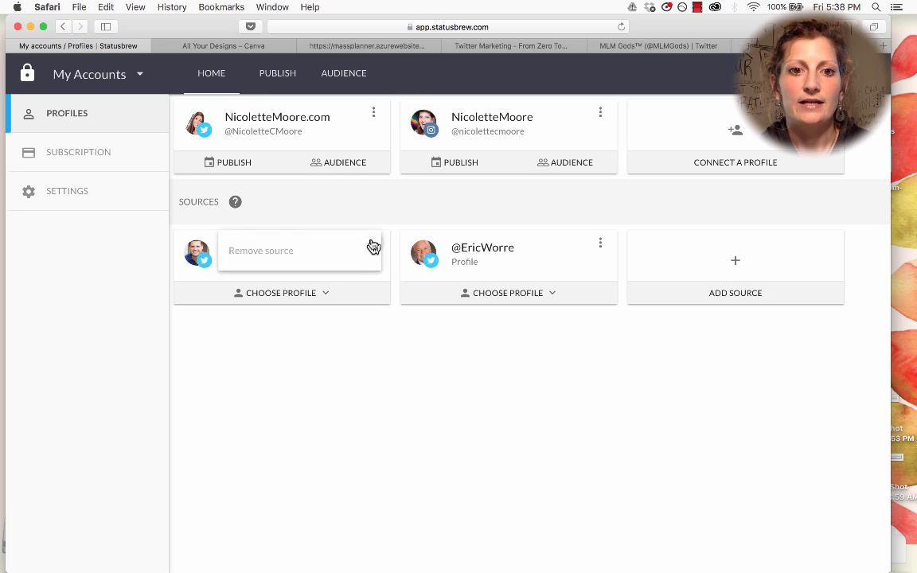
pyautogui.click(248, 252)
pyautogui.click(547, 343)
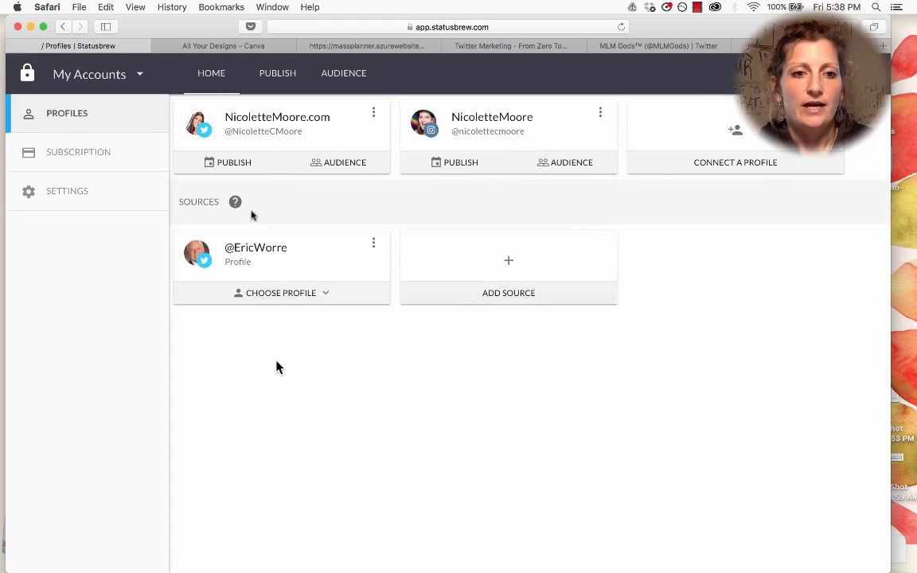
pyautogui.click(508, 270)
pyautogui.click(361, 343)
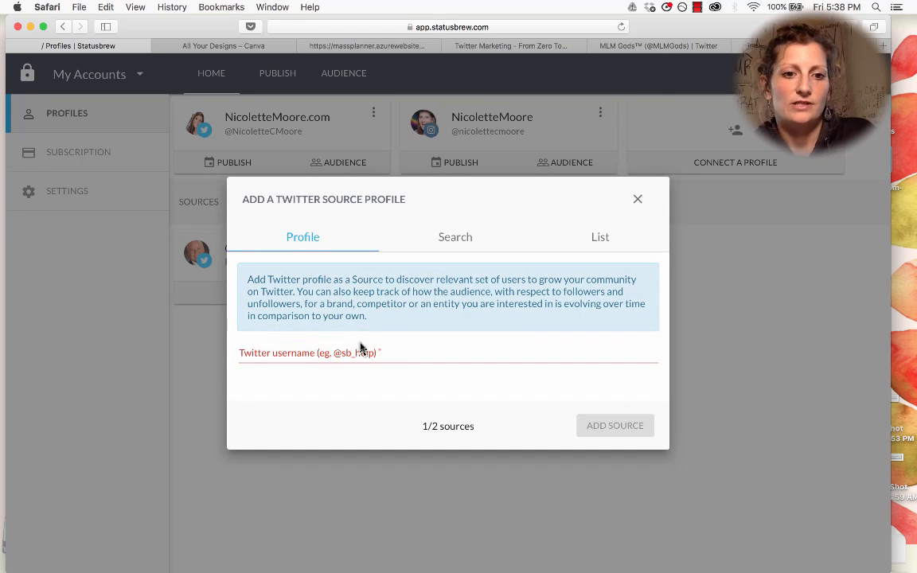
pyautogui.click(361, 354)
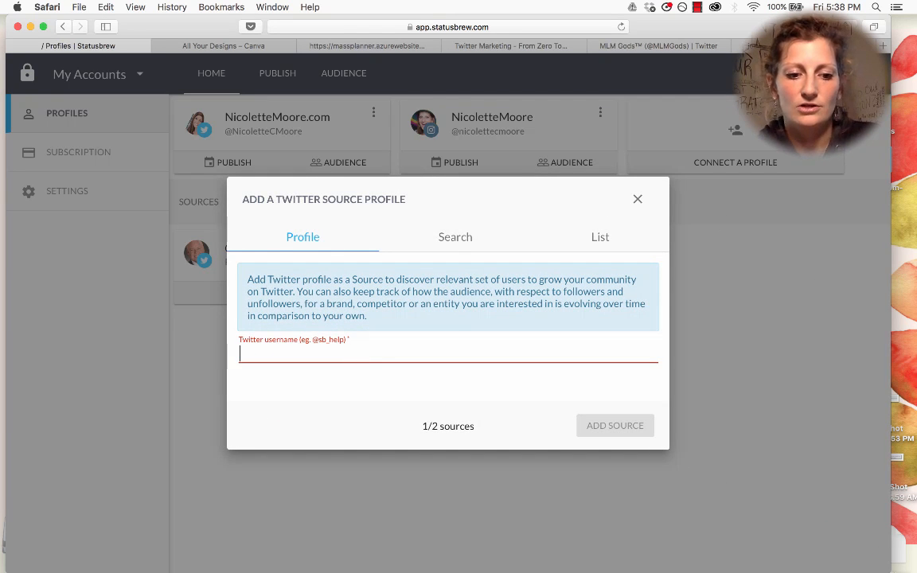
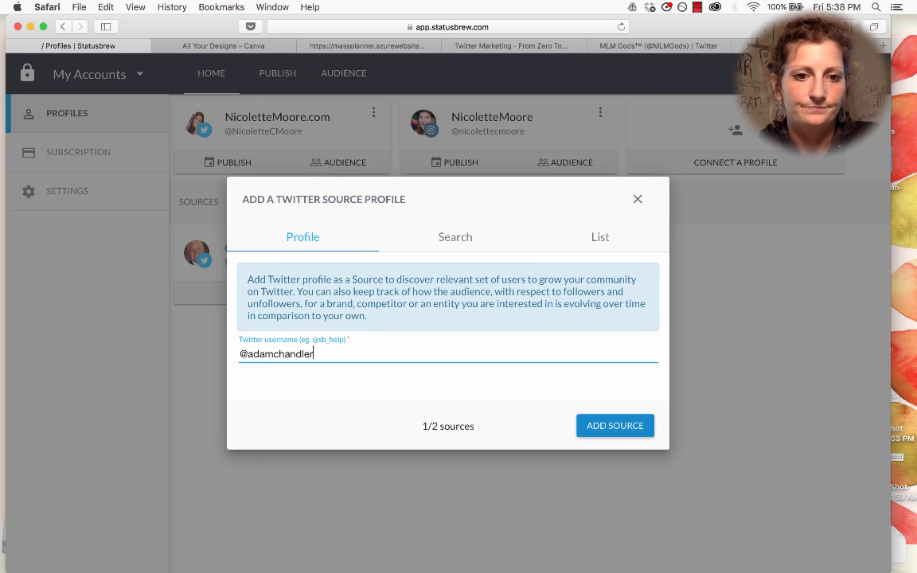
pyautogui.click(627, 425)
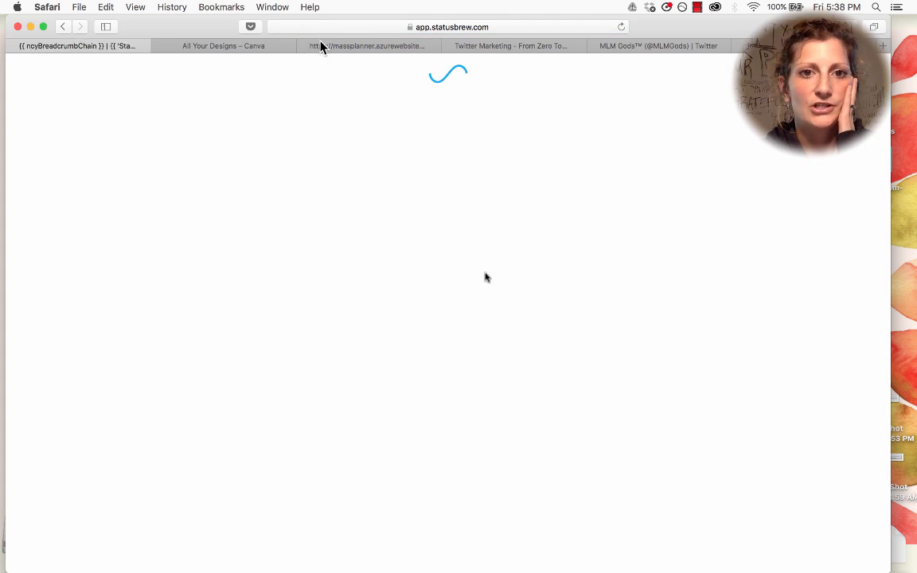
pyautogui.click(315, 293)
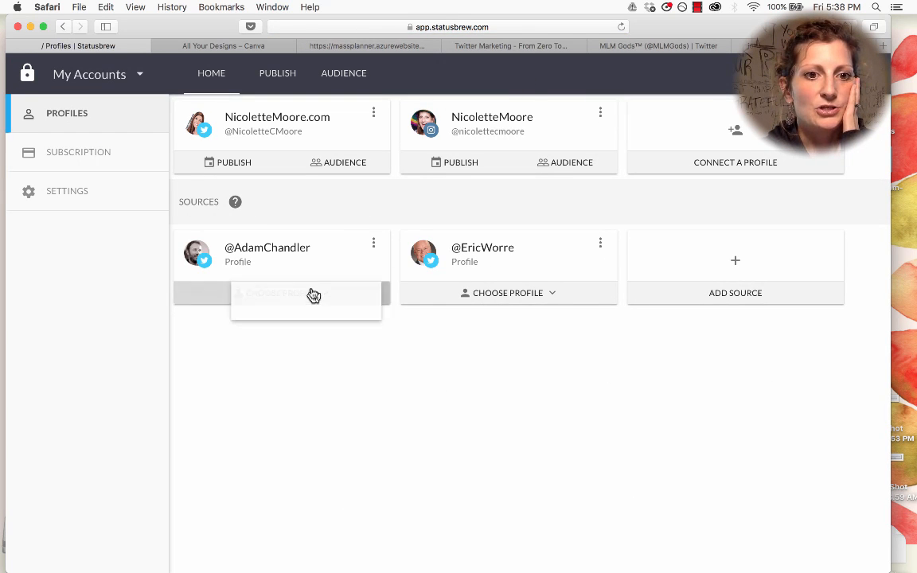
pyautogui.click(314, 309)
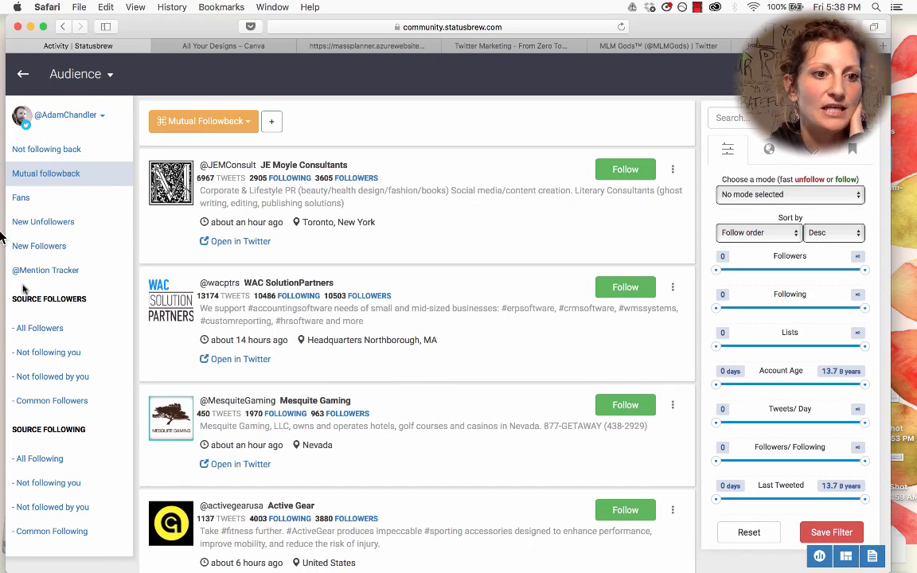
pyautogui.click(44, 332)
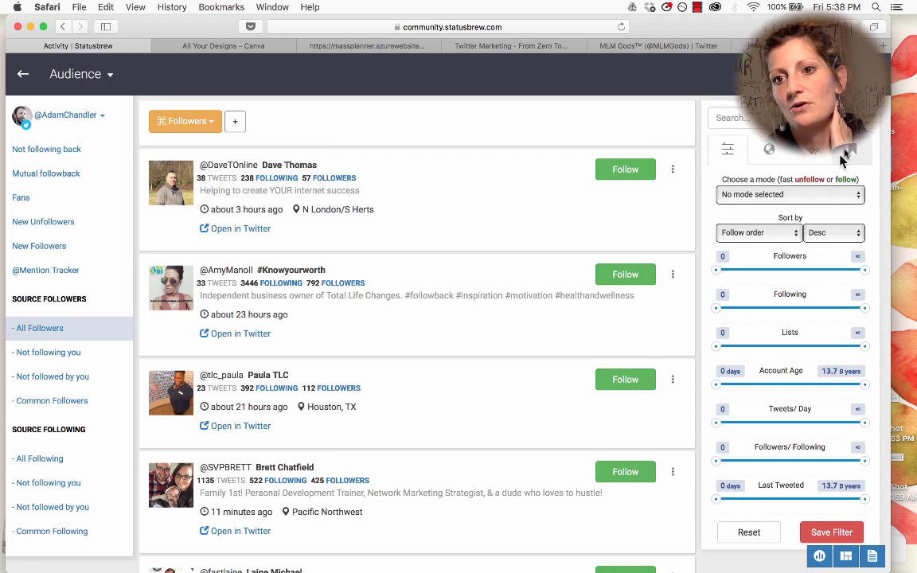
pyautogui.click(850, 148)
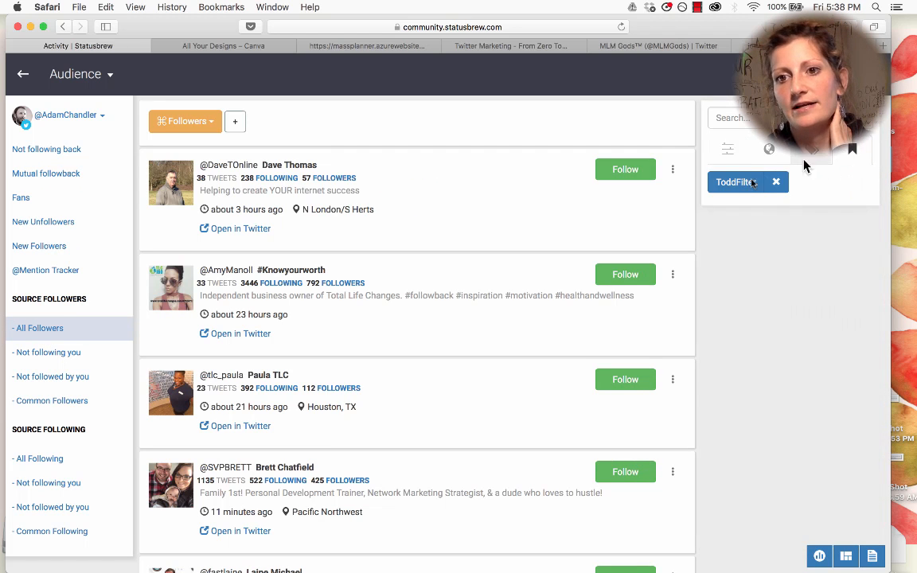
pyautogui.click(740, 183)
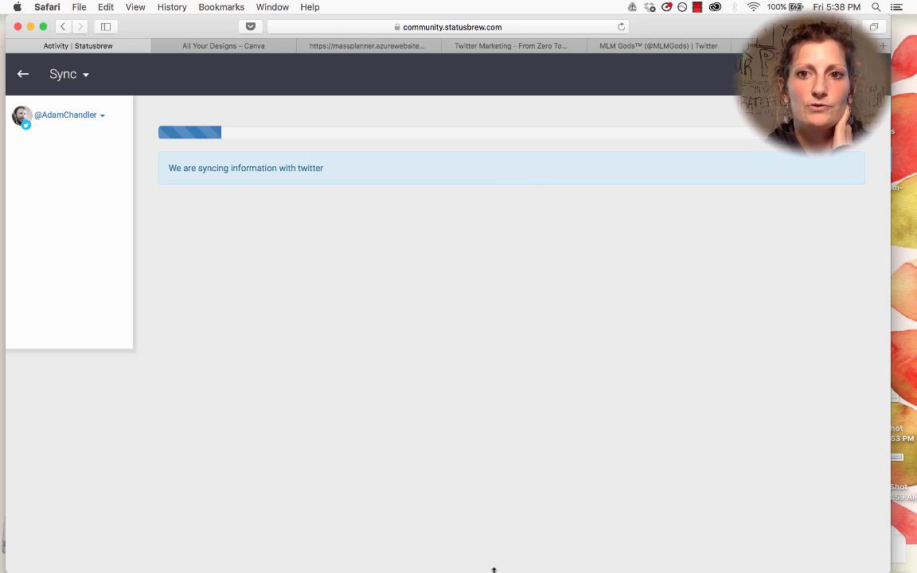
pyautogui.moveTo(1, 303)
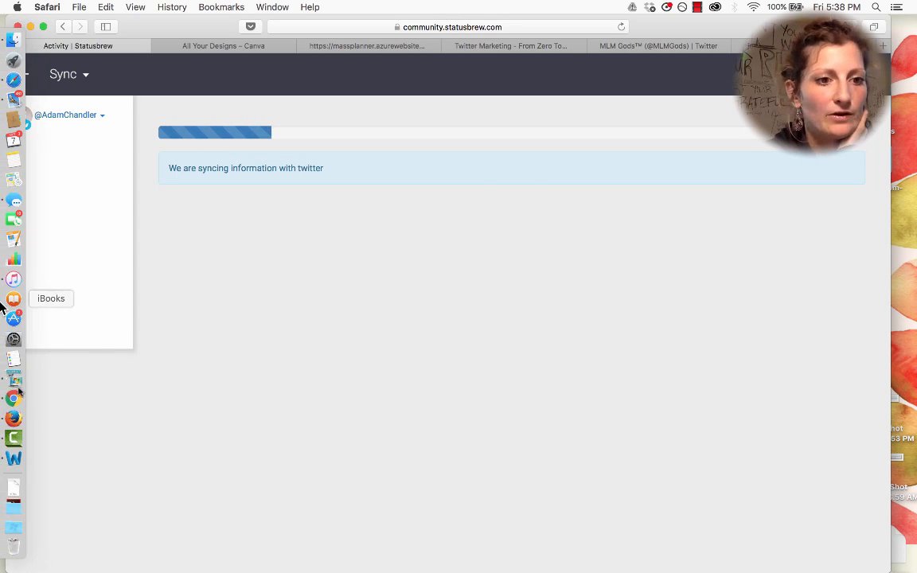
pyautogui.click(14, 379)
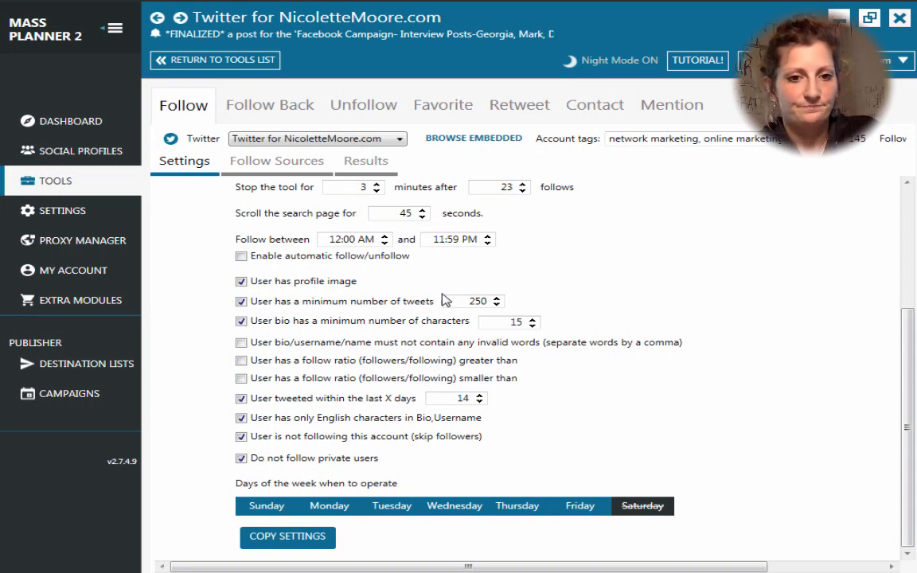
# Step: Review the Follow Sources table, now 14 target URLs ending with twitter.com/mlmgods
pyautogui.click(290, 166)
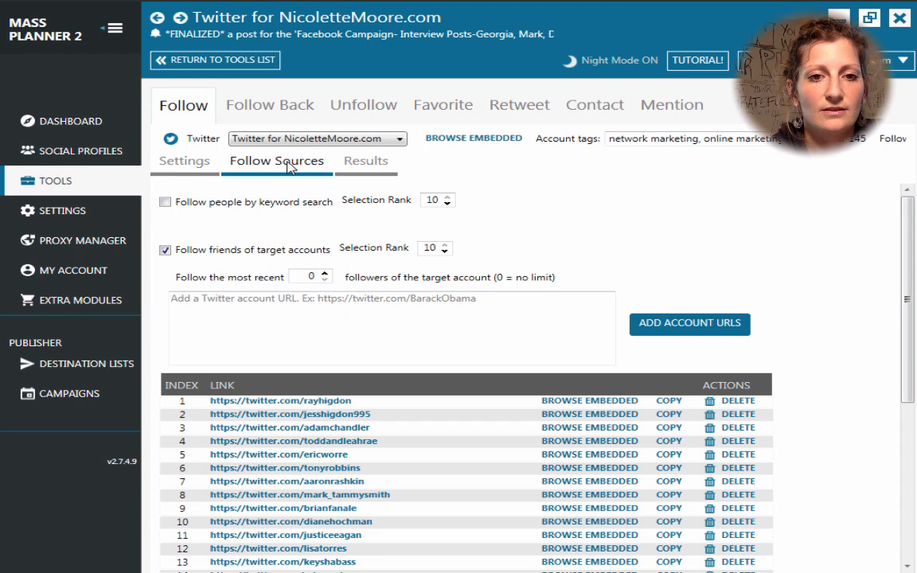
pyautogui.scroll(-3, 833, 371)
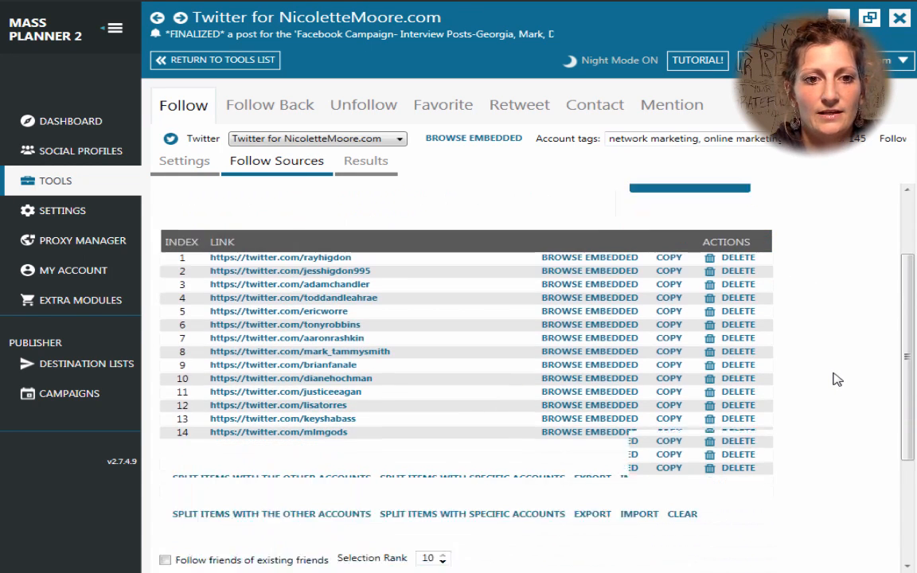
pyautogui.scroll(-1, 836, 393)
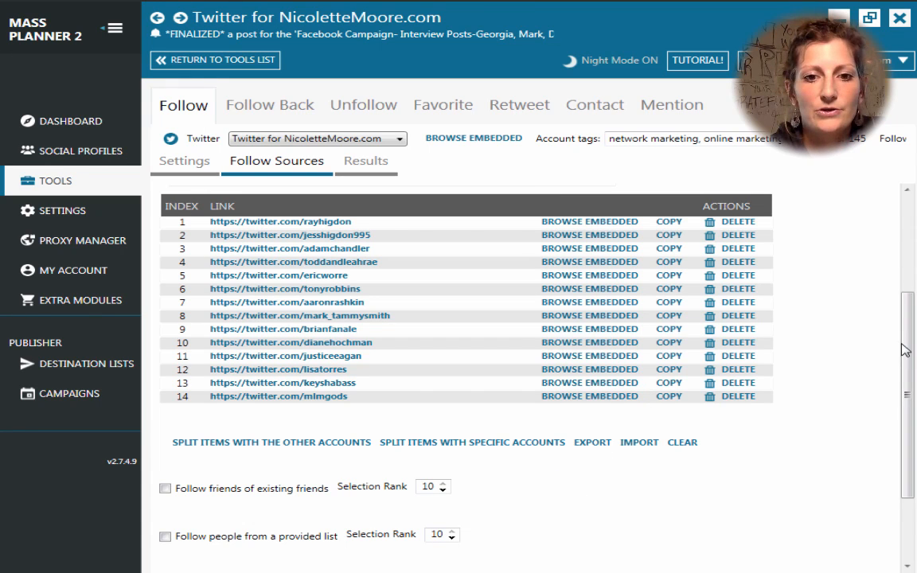
pyautogui.click(191, 162)
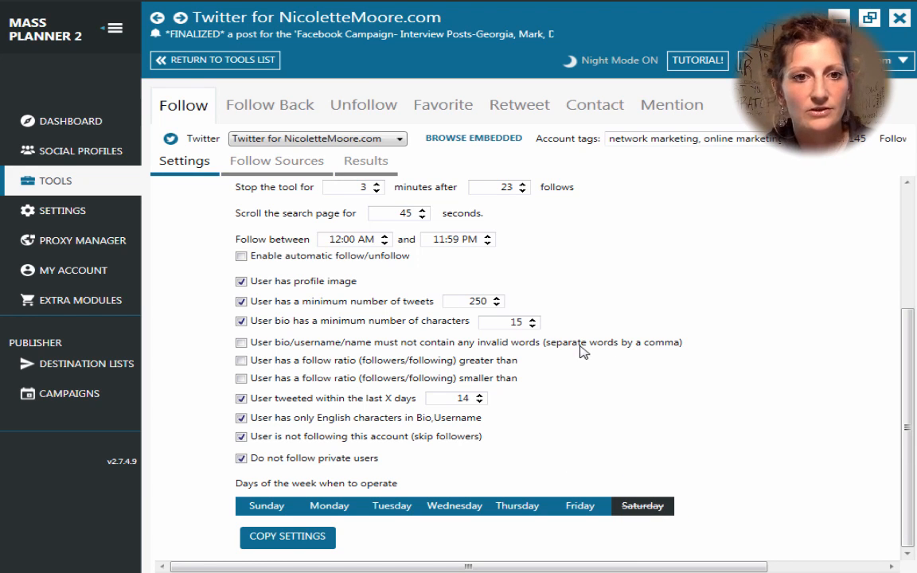
pyautogui.click(253, 164)
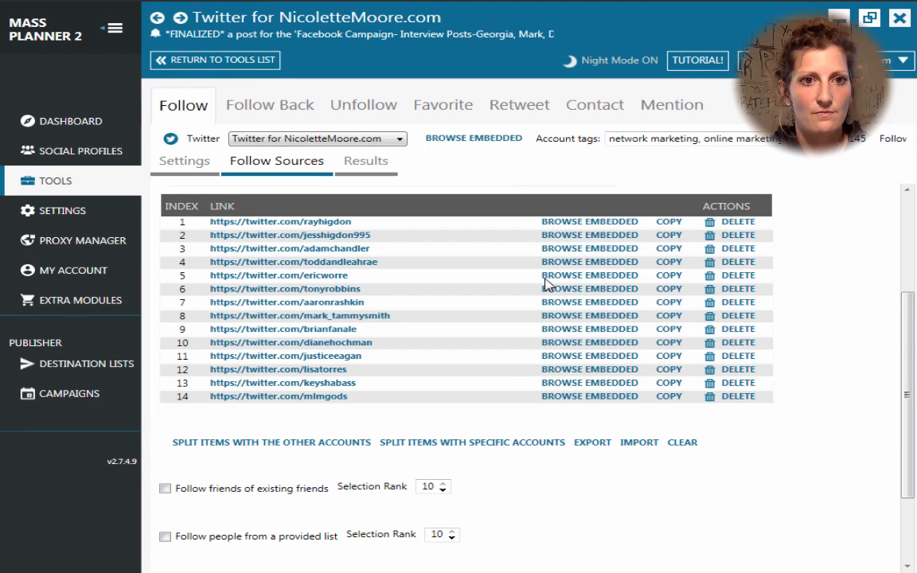
# Step: Review the Follow Back settings, then show the Unfollow settings: 14 days, 1–15 per operation, 400 daily
pyautogui.click(284, 112)
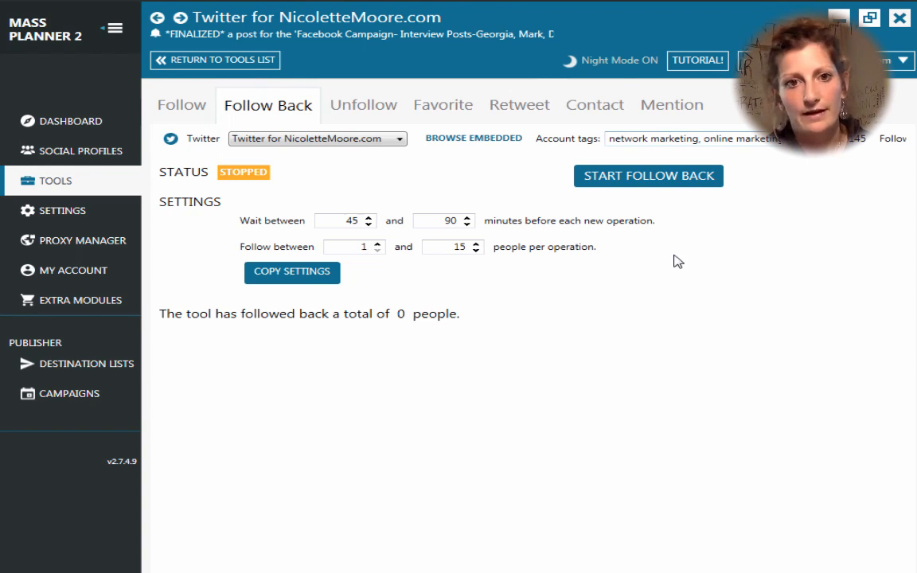
pyautogui.click(362, 107)
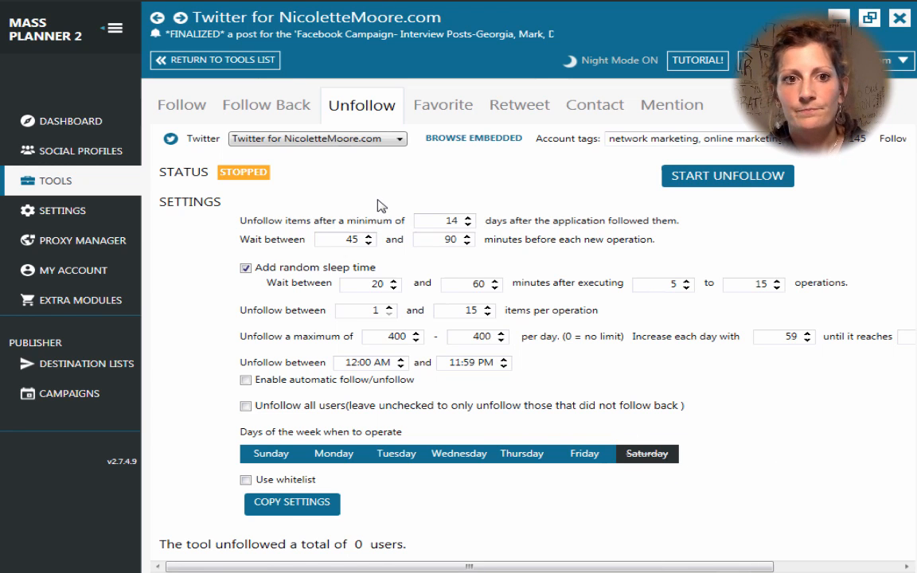
# Step: Show the Retweet settings: stopped, 5 retweets daily, only tweets under 120 hours old
pyautogui.click(515, 107)
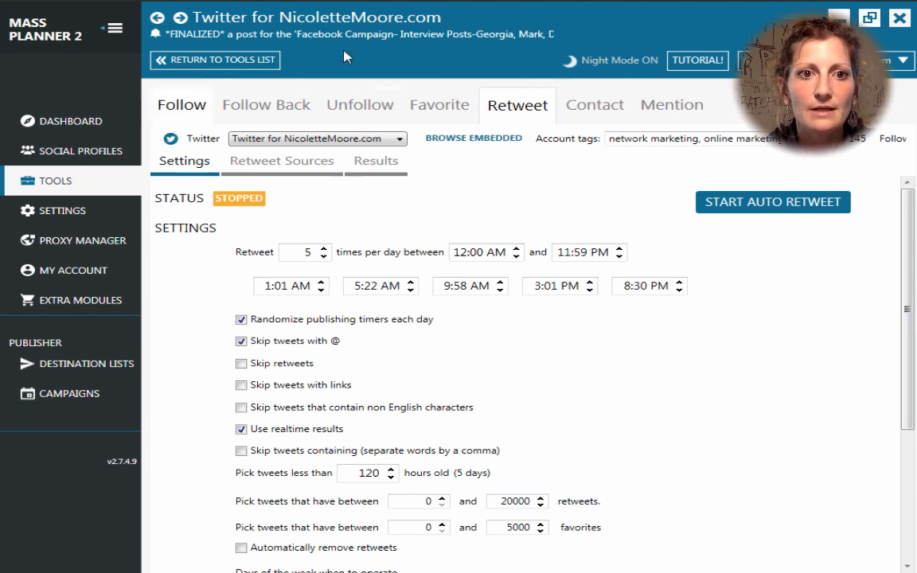
# Step: Inspect the Twitter profile's account settings under Social Profiles, then return to the Tools overview of all five profiles
pyautogui.click(183, 106)
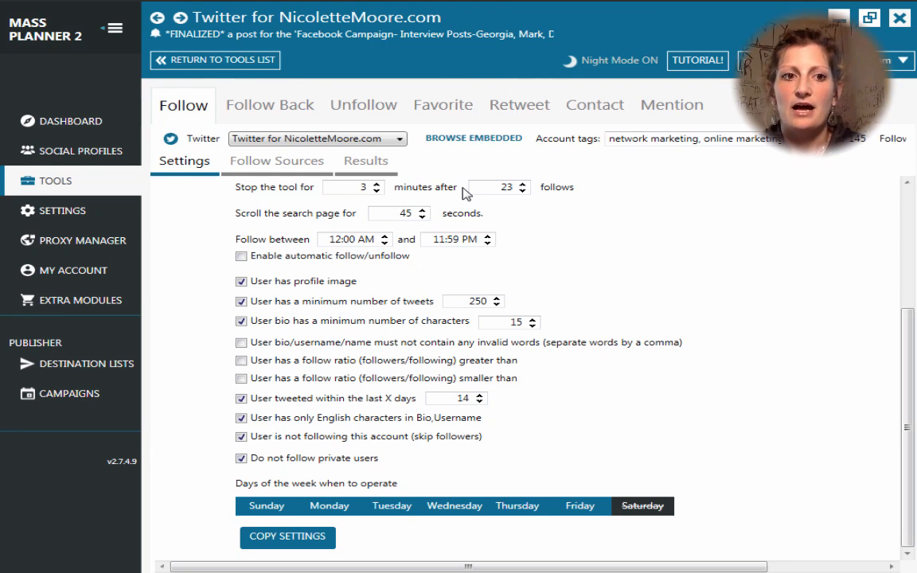
pyautogui.moveTo(343, 6)
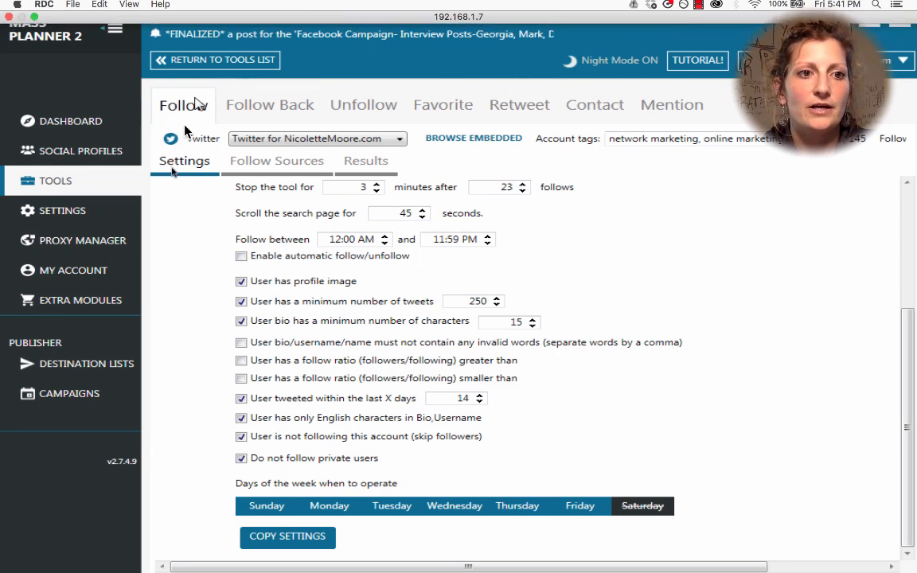
pyautogui.click(108, 154)
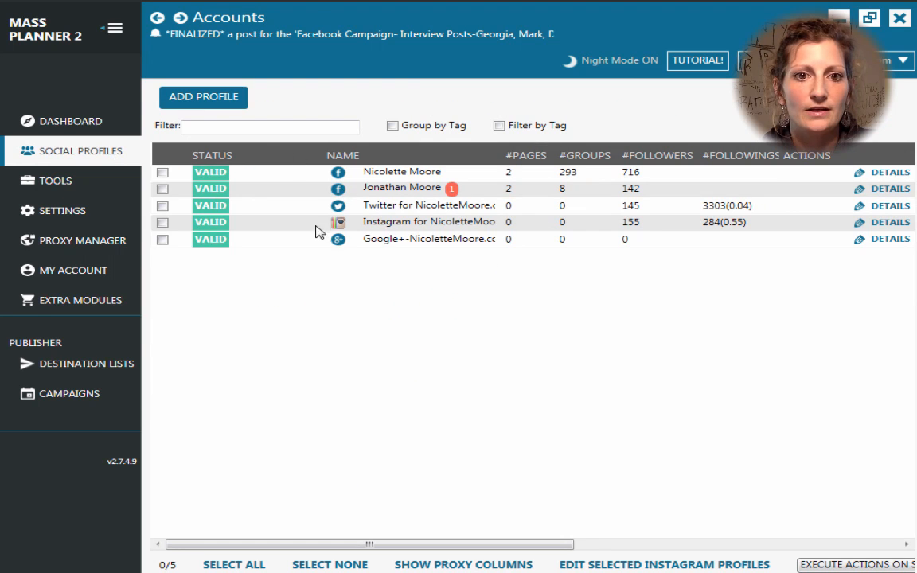
pyautogui.doubleClick(407, 209)
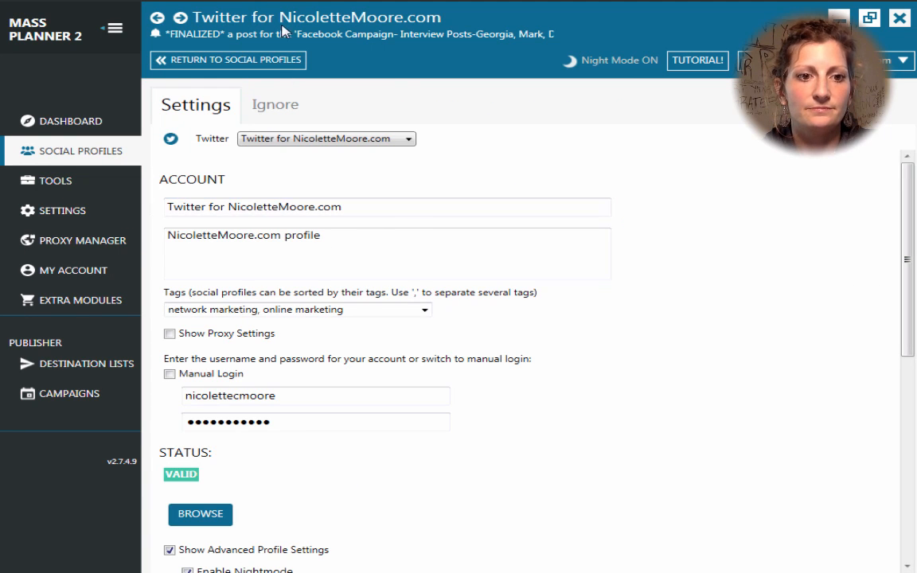
pyautogui.click(82, 152)
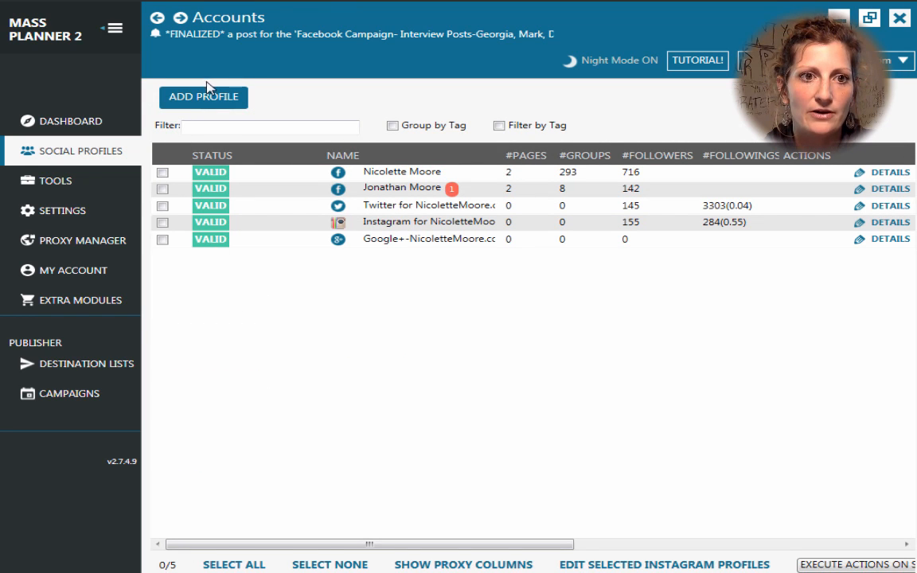
pyautogui.doubleClick(424, 210)
pyautogui.scroll(-2, 335, 327)
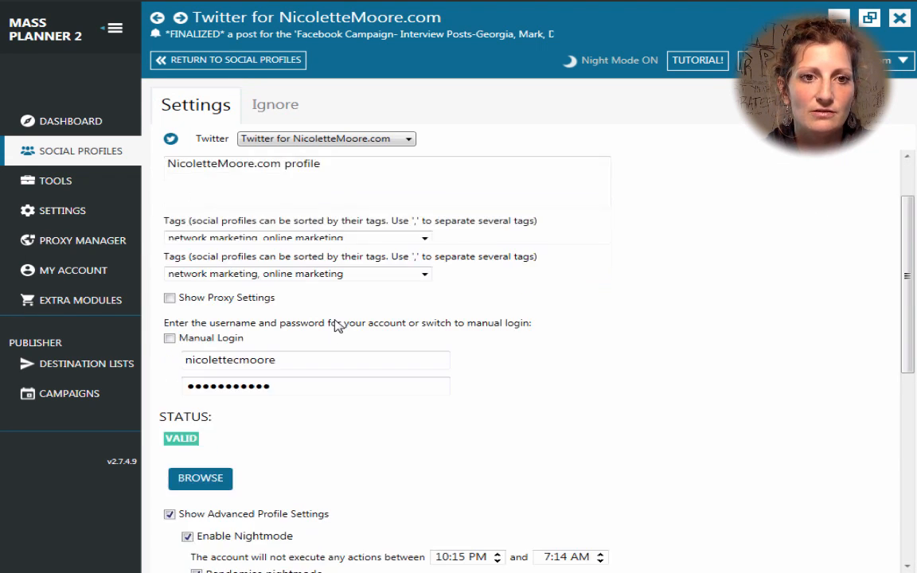
pyautogui.click(64, 183)
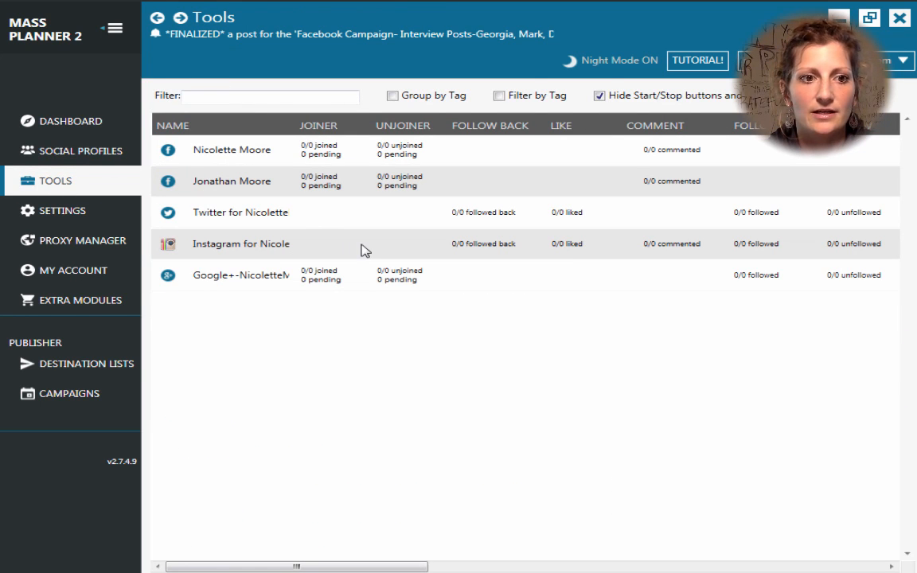
# Step: Open the Twitter account's tools and browse its Follow Back and Unfollow settings
pyautogui.click(235, 220)
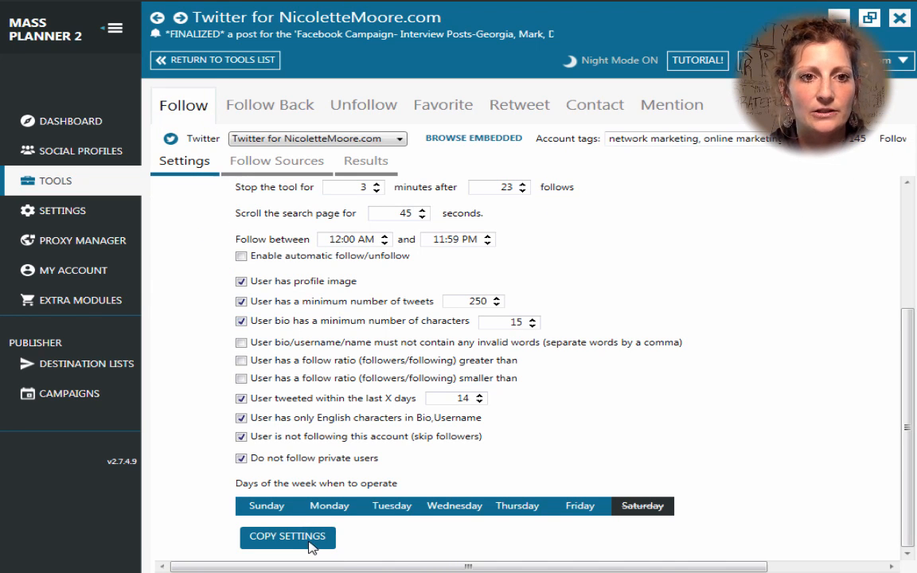
pyautogui.scroll(1, 333, 338)
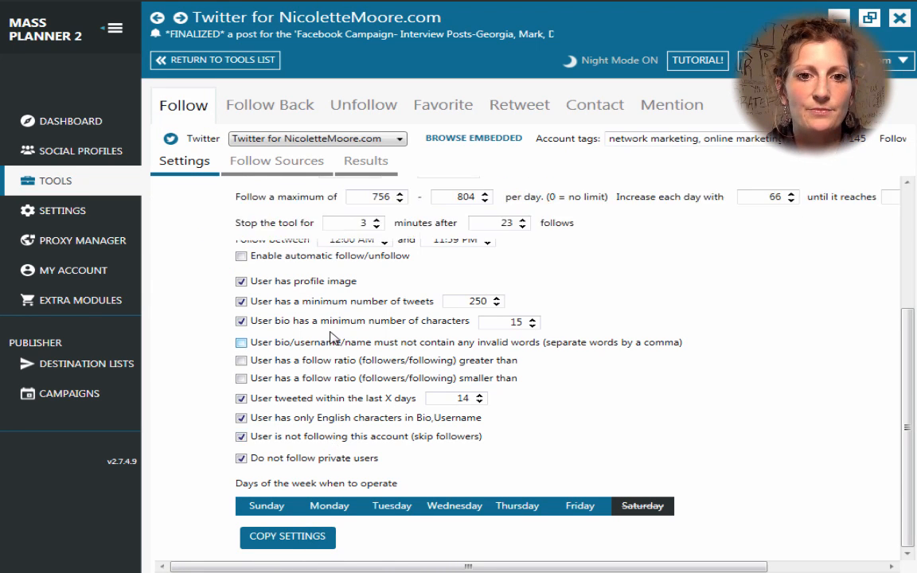
pyautogui.scroll(2, 333, 338)
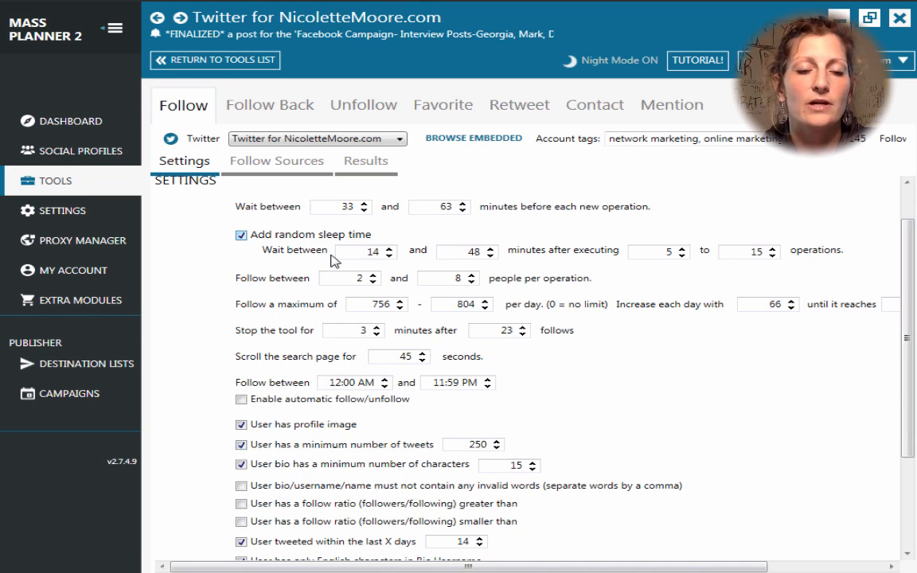
pyautogui.click(251, 105)
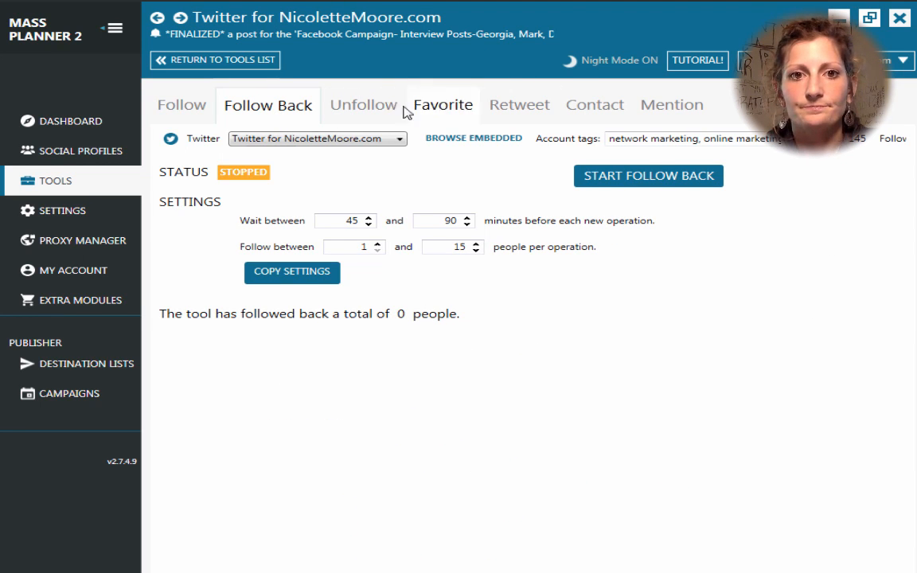
pyautogui.click(366, 109)
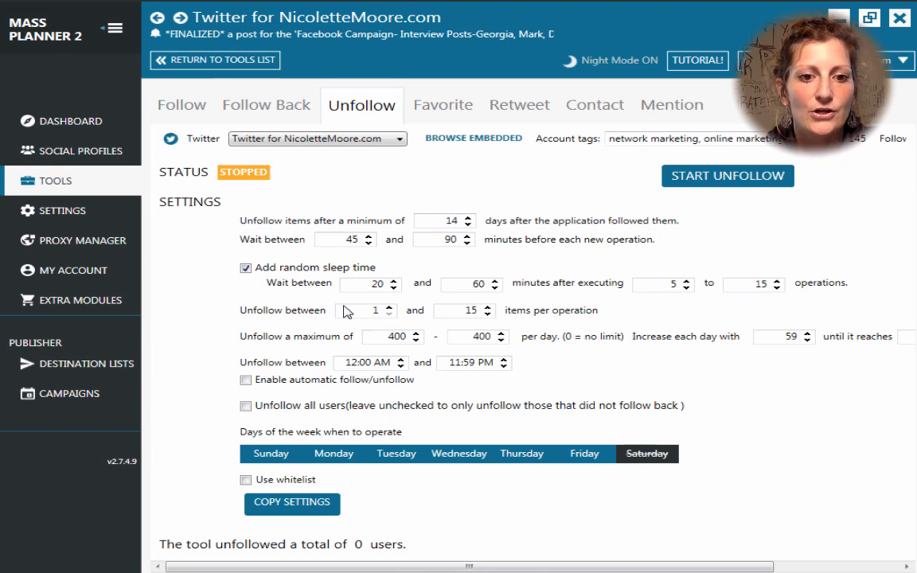
# Step: Check the Follow Sources list, then return to Follow settings, still stopped with 33–63 minute waits
pyautogui.click(181, 105)
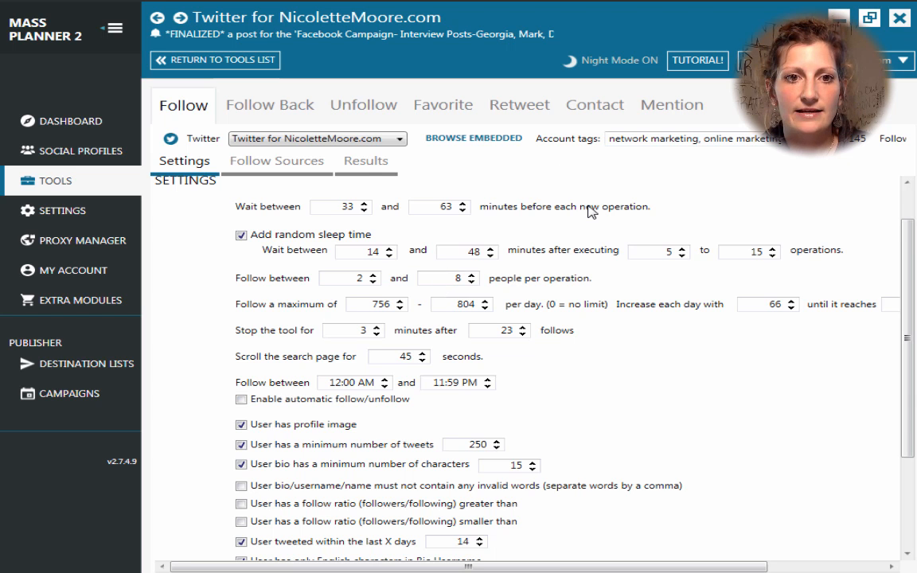
pyautogui.scroll(1, 589, 211)
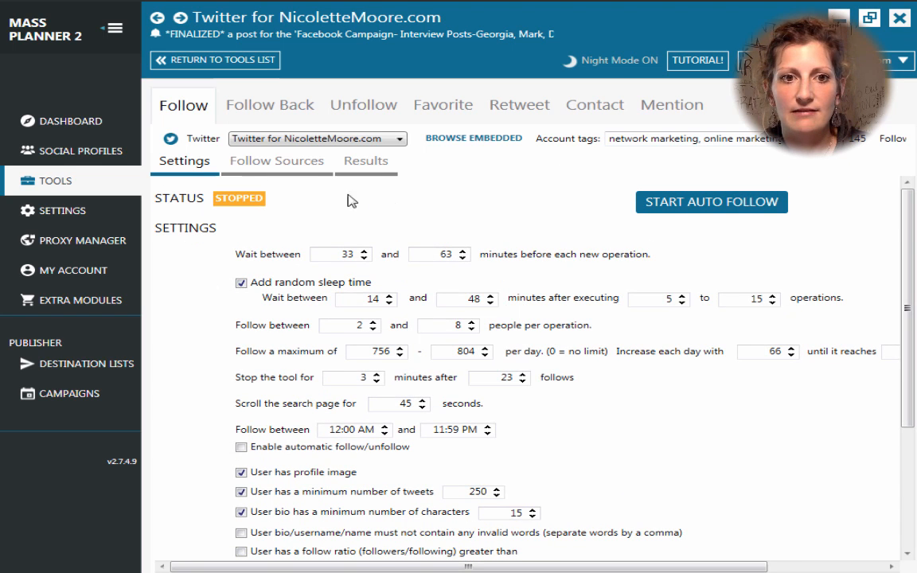
pyautogui.click(302, 163)
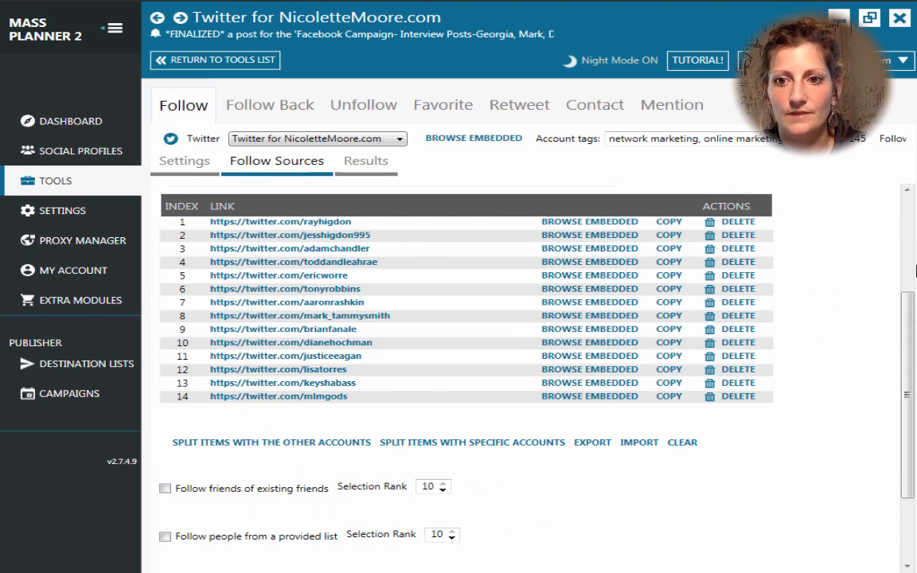
pyautogui.scroll(3, 843, 279)
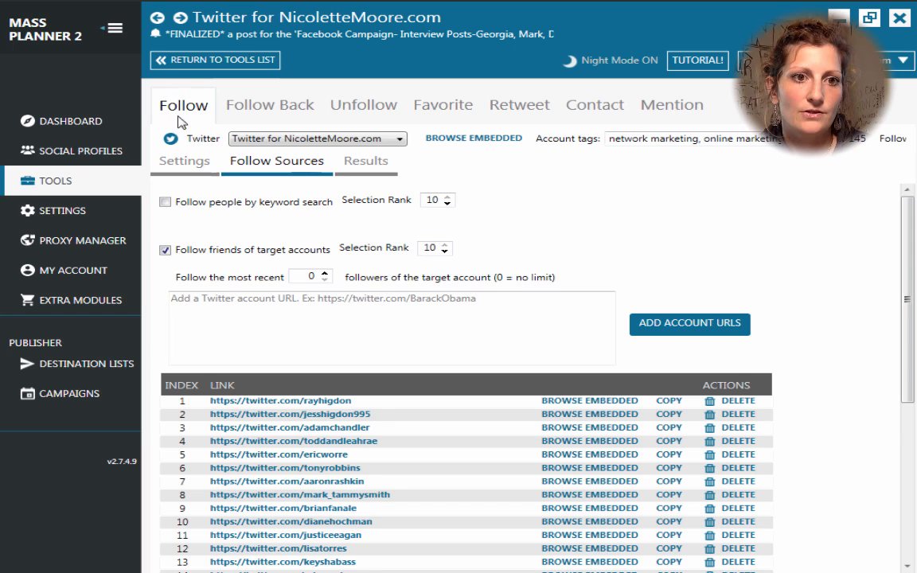
pyautogui.click(183, 162)
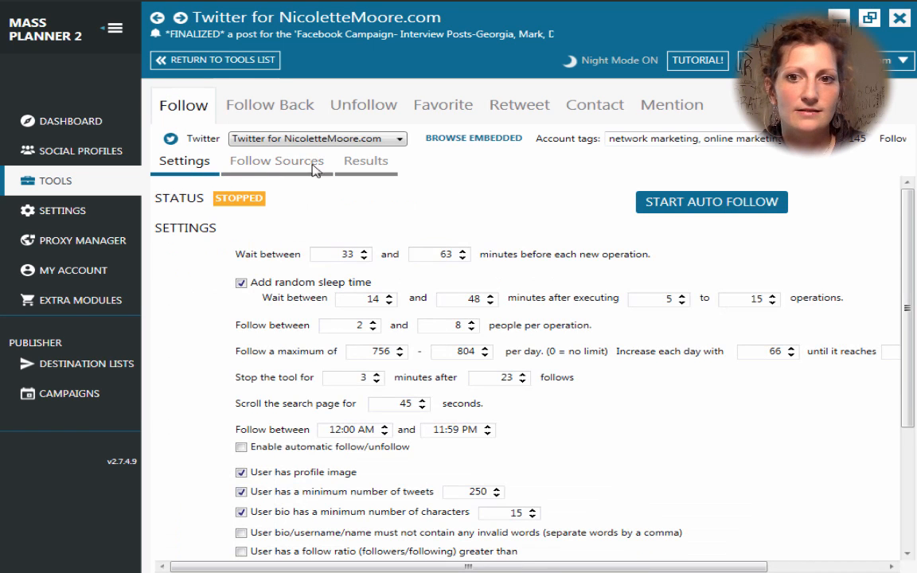
# Step: Start auto-following via target accounts and confirm the Follow Results list still shows 0 entries
pyautogui.click(687, 203)
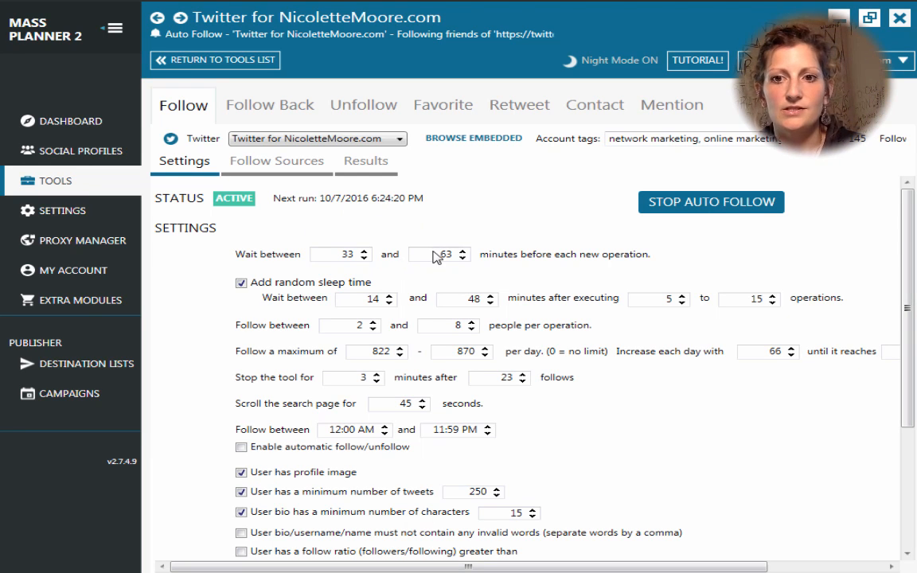
pyautogui.click(358, 164)
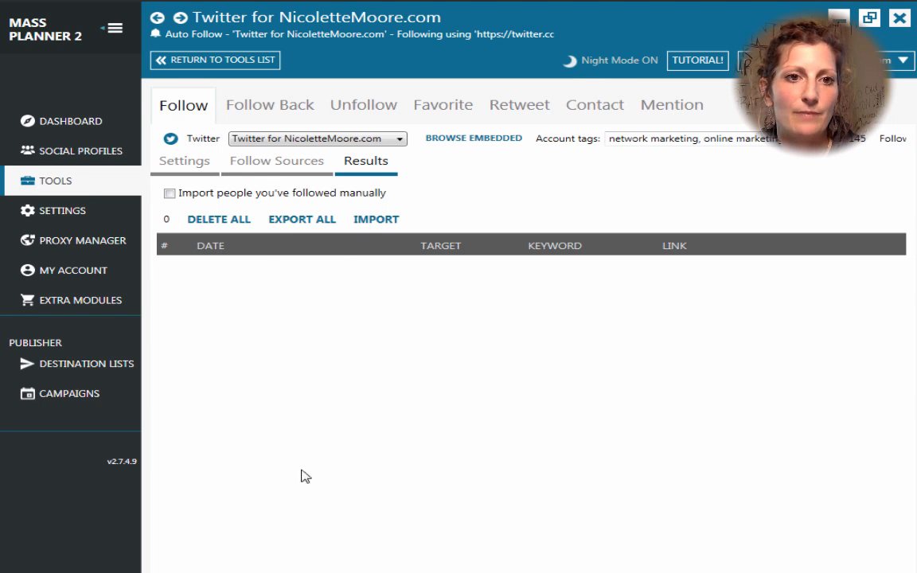
# Step: Start the Follow Back tool, then start the Unfollow tool for the Twitter account
pyautogui.click(293, 111)
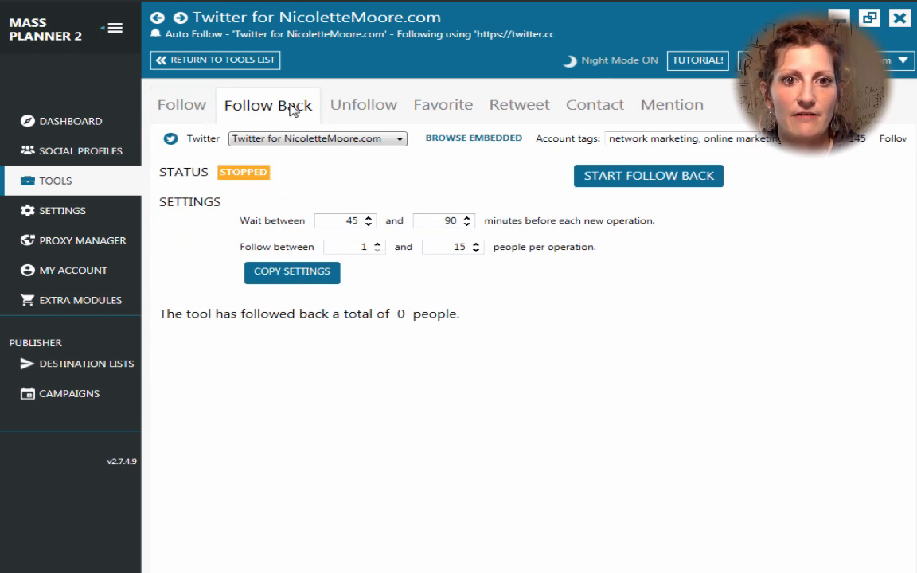
pyautogui.click(674, 177)
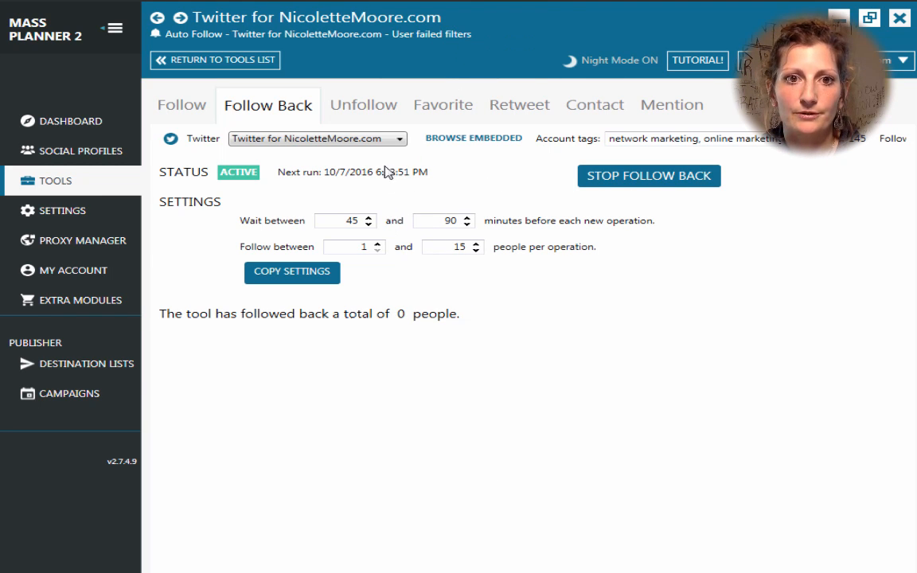
pyautogui.click(360, 102)
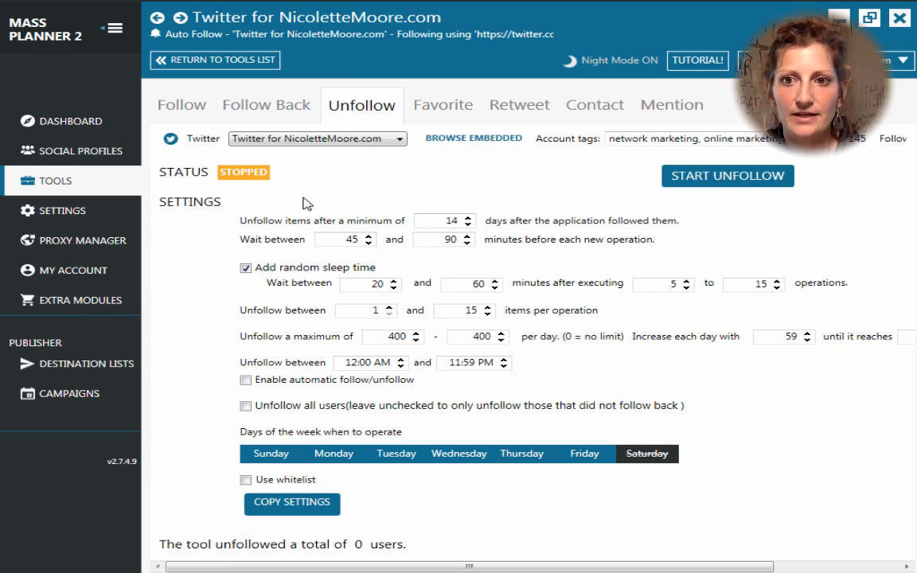
pyautogui.click(736, 179)
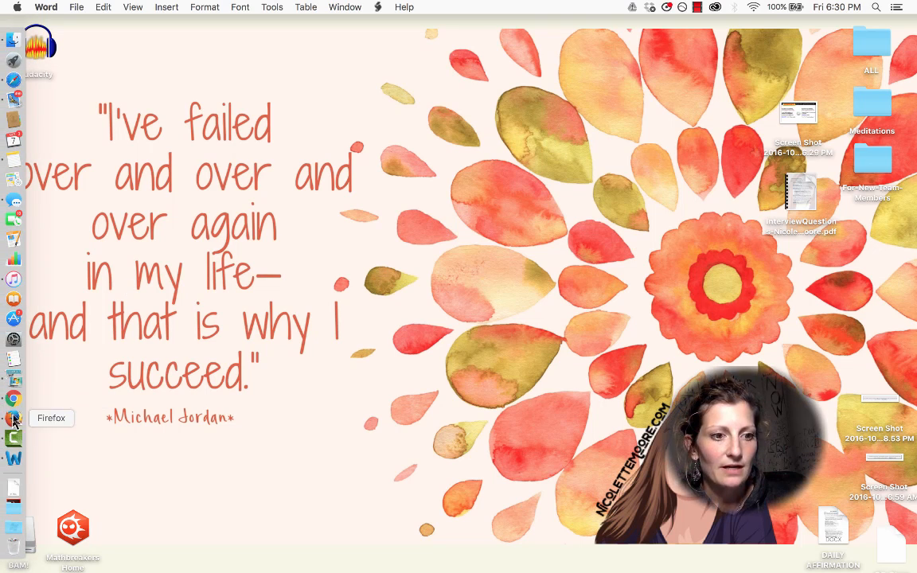
pyautogui.click(14, 386)
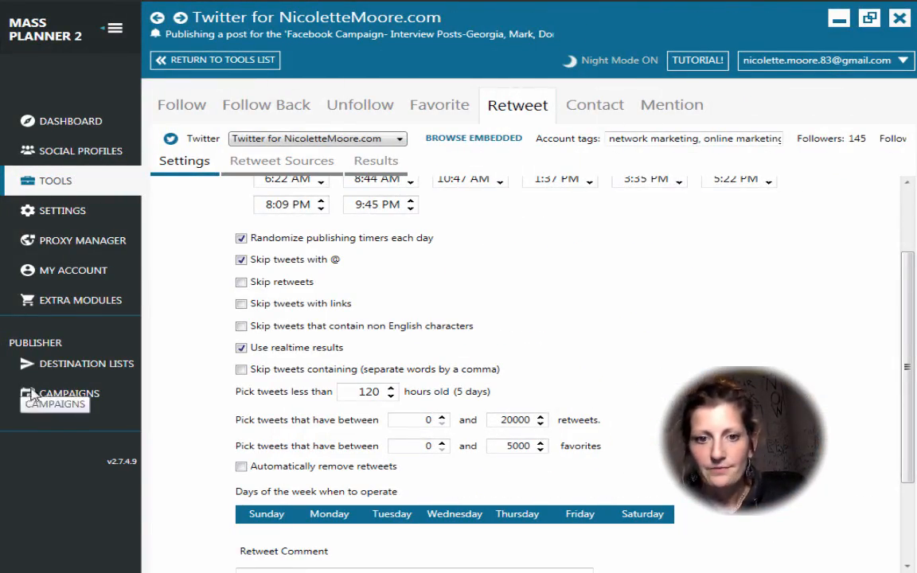
pyautogui.scroll(3, 628, 380)
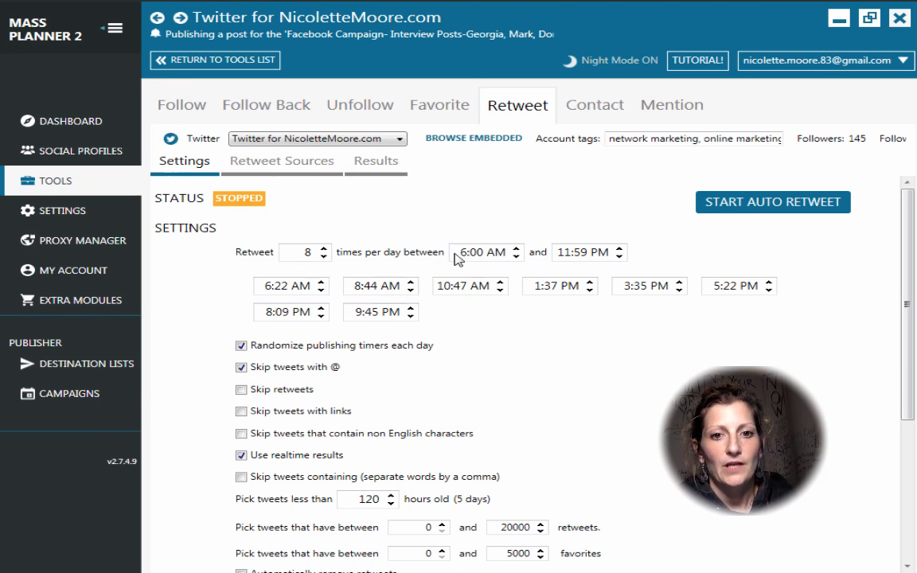
pyautogui.scroll(-2, 619, 398)
pyautogui.scroll(2, 619, 398)
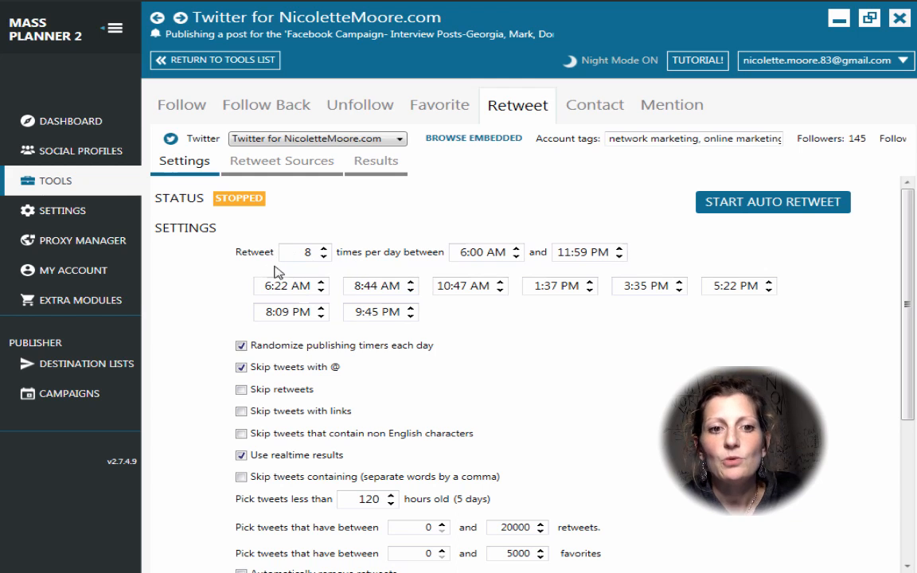
# Step: Raise the retweets-per-day count step by step up to 24
pyautogui.click(323, 249)
pyautogui.click(323, 249)
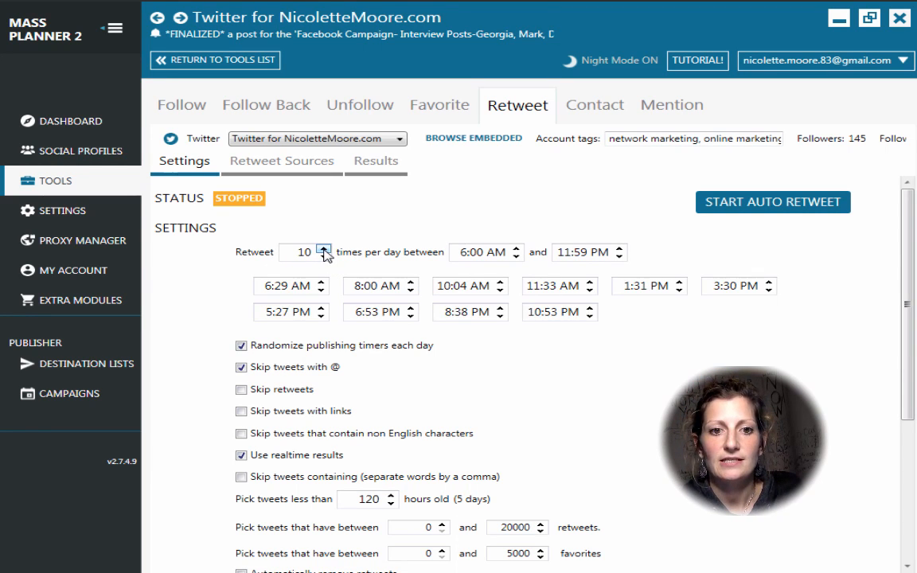
pyautogui.click(323, 249)
pyautogui.click(323, 249)
pyautogui.click(323, 249)
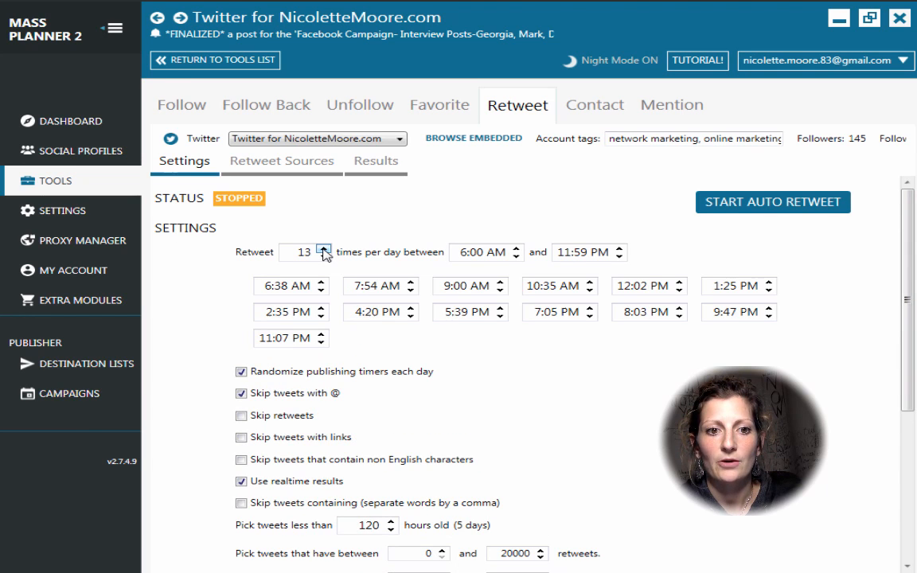
pyautogui.click(323, 249)
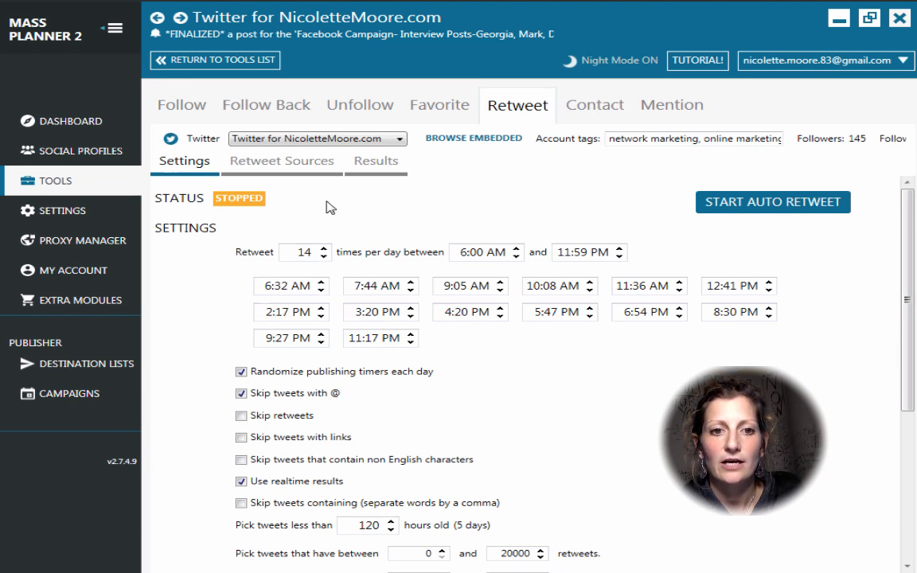
pyautogui.click(323, 249)
pyautogui.click(323, 249)
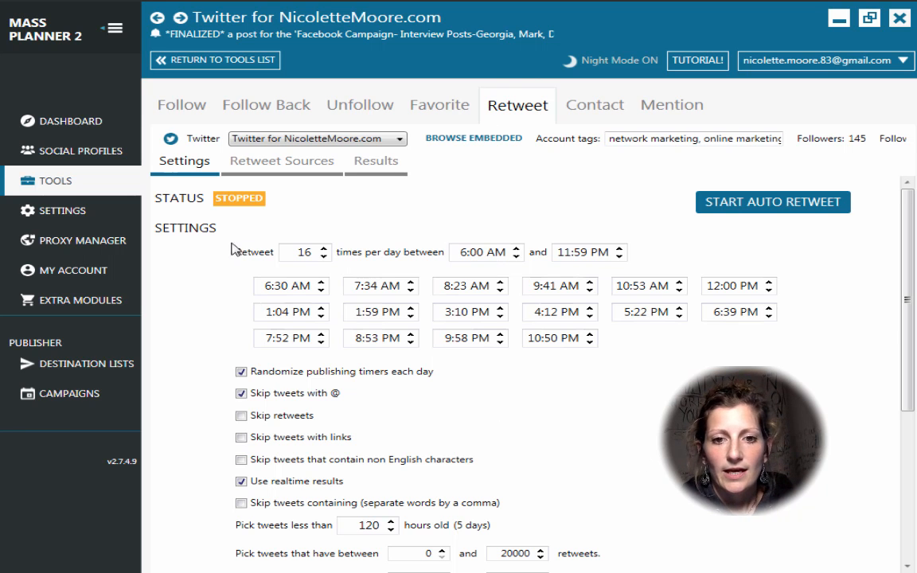
pyautogui.click(323, 249)
pyautogui.click(323, 248)
pyautogui.click(324, 249)
pyautogui.click(323, 249)
pyautogui.click(323, 248)
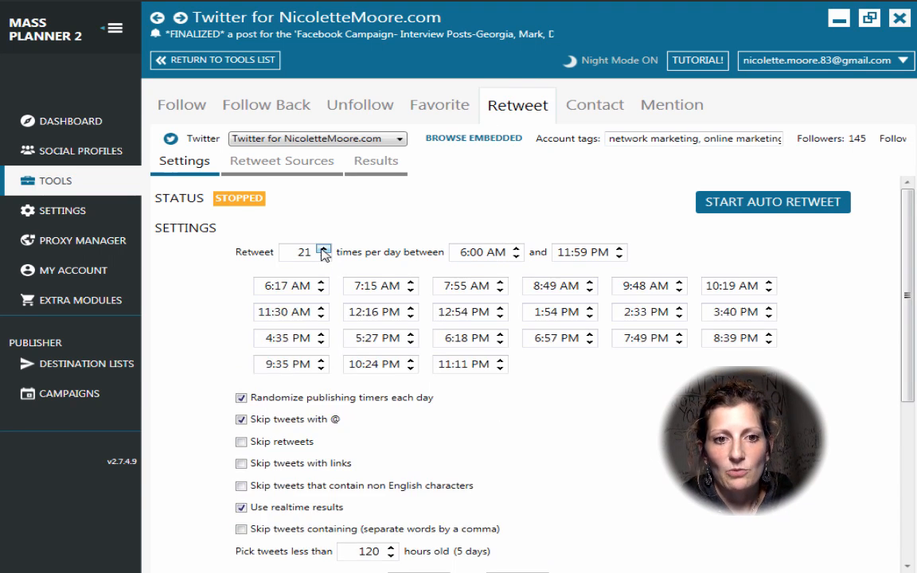
pyautogui.click(323, 248)
pyautogui.click(323, 248)
pyautogui.click(323, 249)
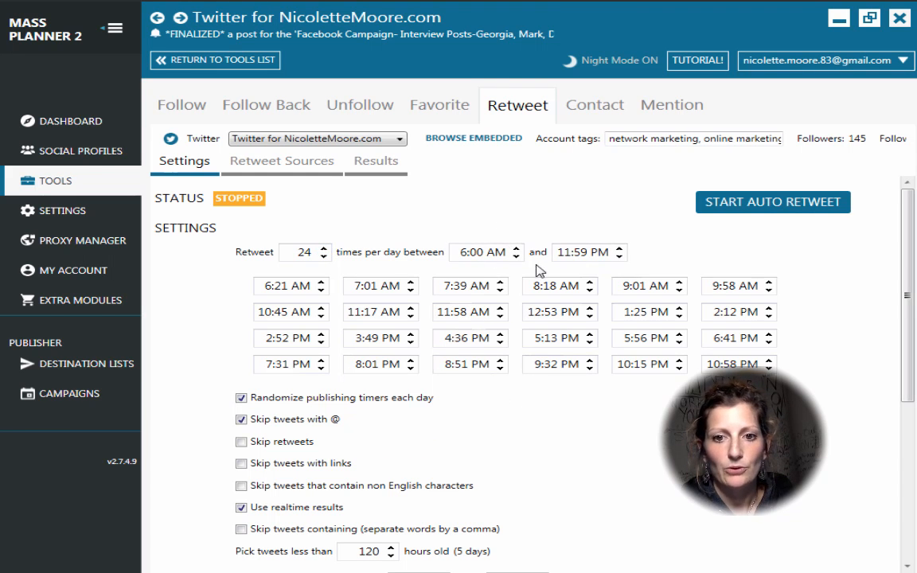
# Step: Lower the retweets-per-day count back to 8, regenerating the daily time slots
pyautogui.click(324, 256)
pyautogui.click(324, 256)
pyautogui.doubleClick(323, 257)
pyautogui.click(323, 256)
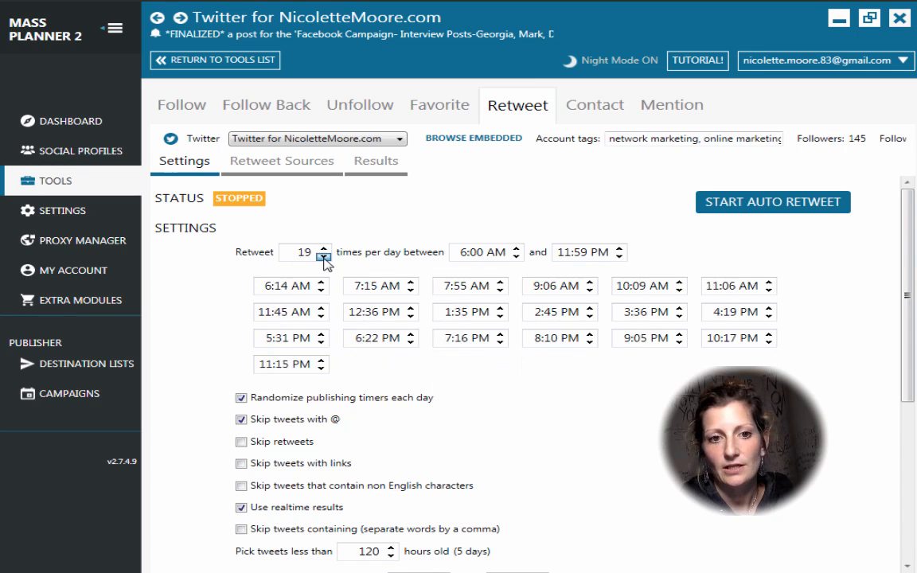
pyautogui.doubleClick(323, 257)
pyautogui.click(323, 257)
pyautogui.doubleClick(323, 256)
pyautogui.doubleClick(323, 257)
pyautogui.click(323, 256)
pyautogui.doubleClick(323, 256)
pyautogui.click(323, 256)
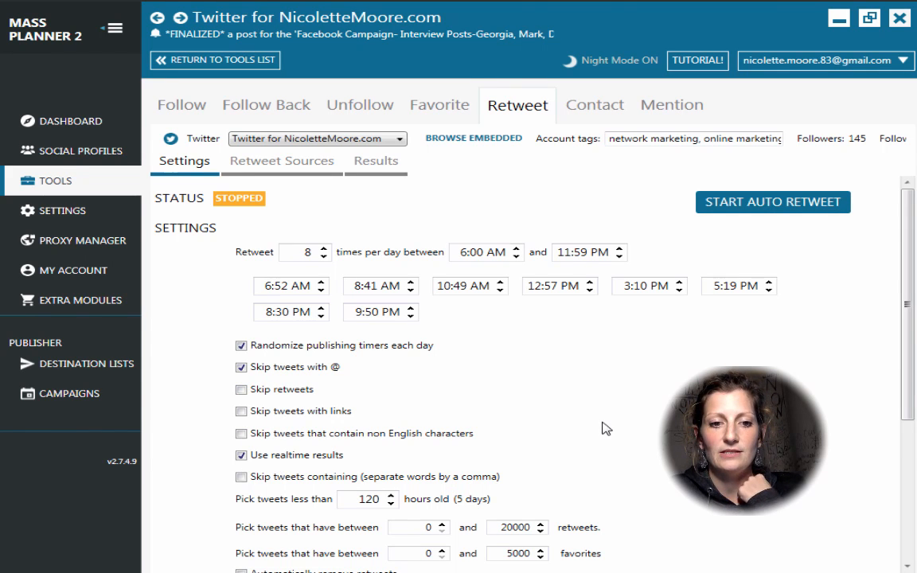
# Step: Keep realtime results on, limit tweets to under 53 hours old, and disable Saturday
pyautogui.scroll(-2, 606, 428)
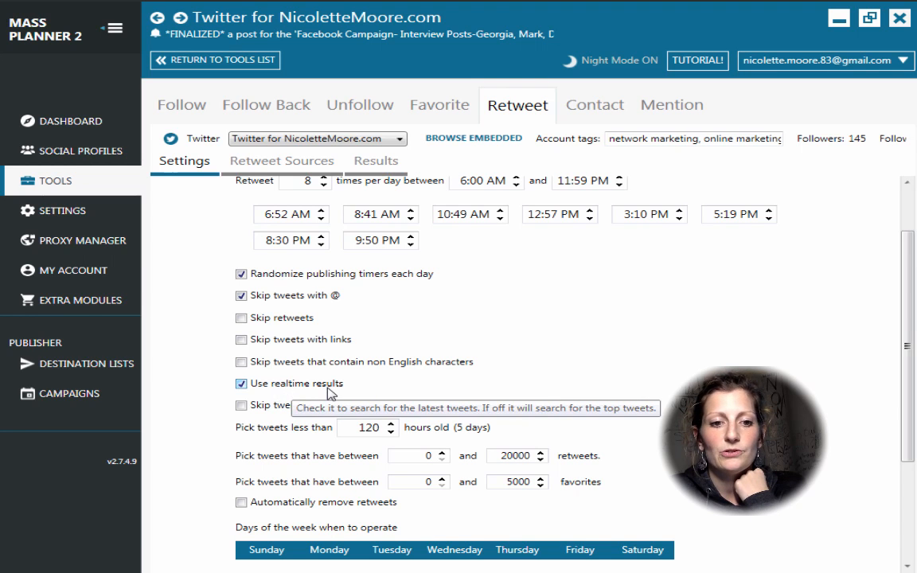
pyautogui.scroll(-1, 209, 437)
pyautogui.scroll(-1, 210, 437)
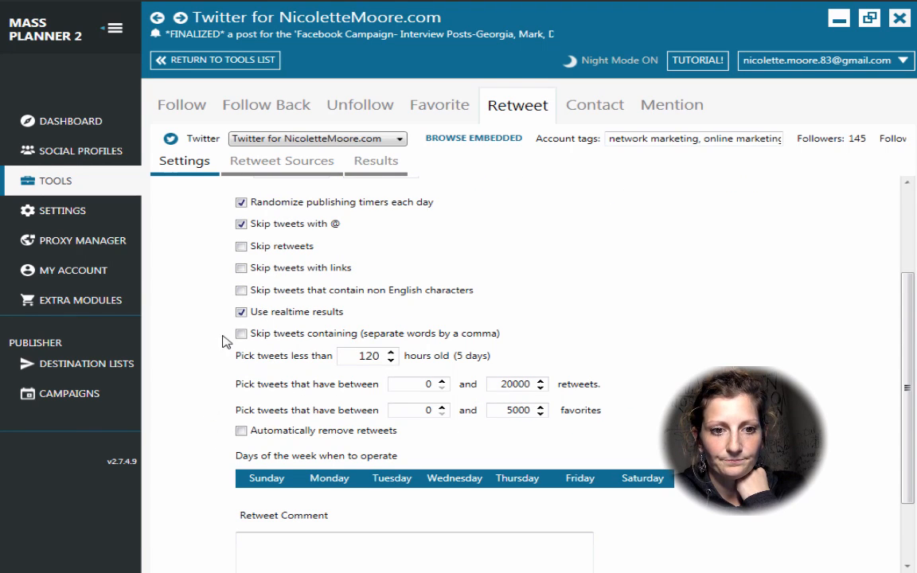
pyautogui.click(241, 312)
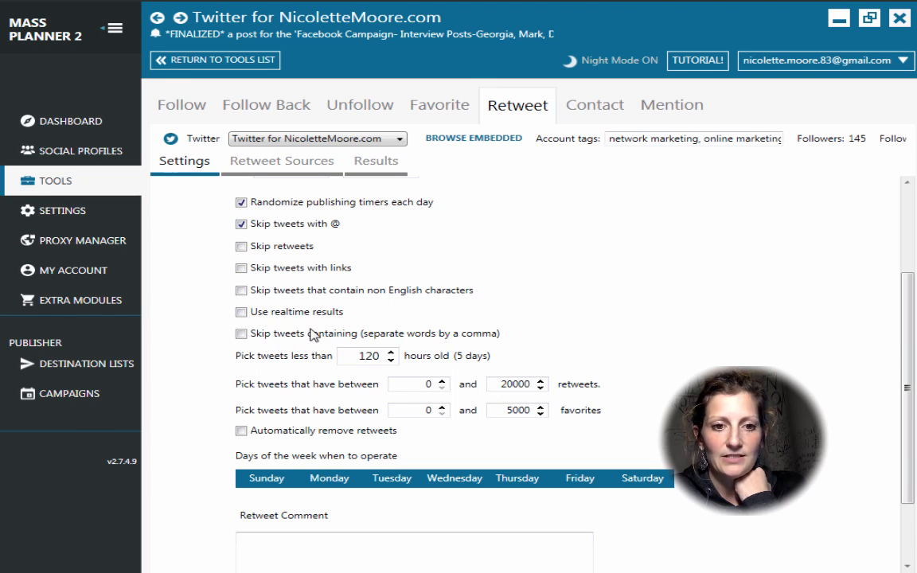
pyautogui.click(241, 312)
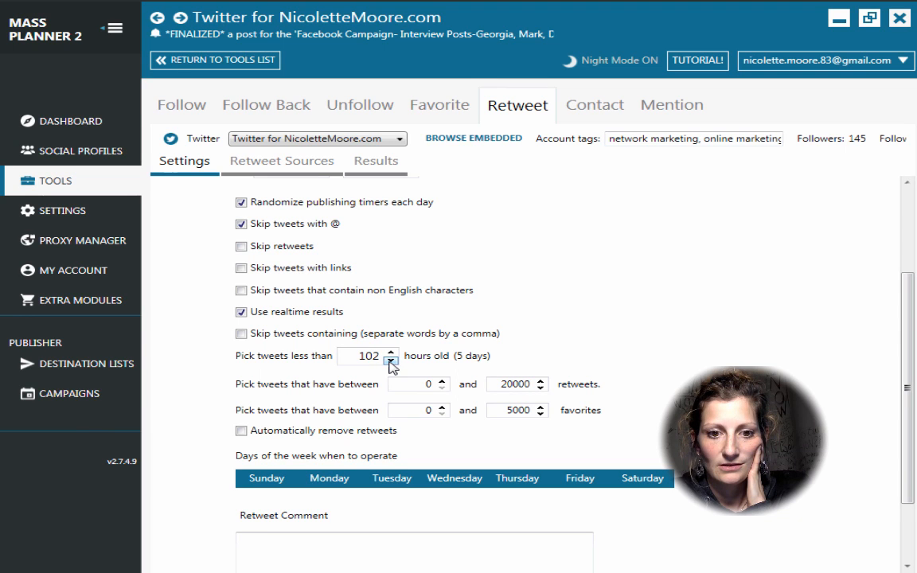
pyautogui.moveTo(391, 361); pyautogui.dragTo(391, 360)
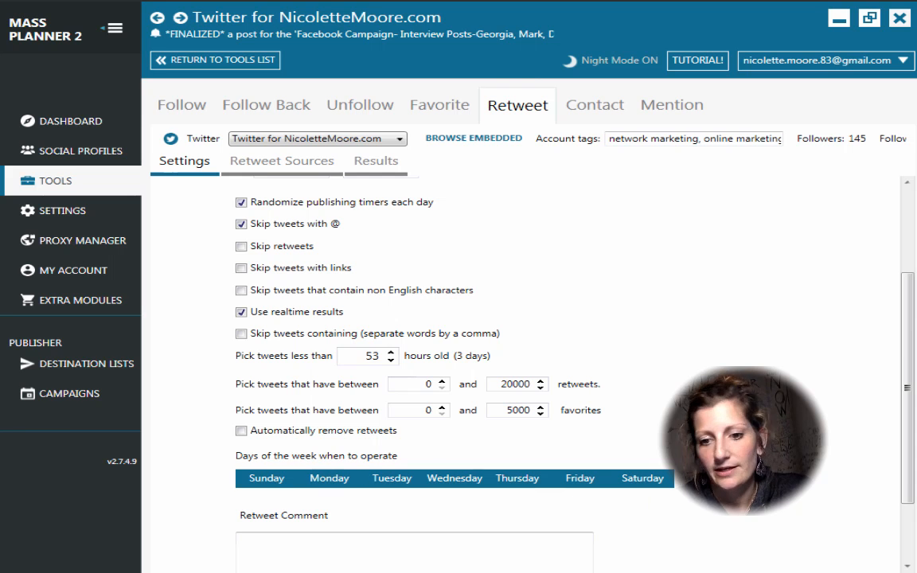
pyautogui.click(661, 479)
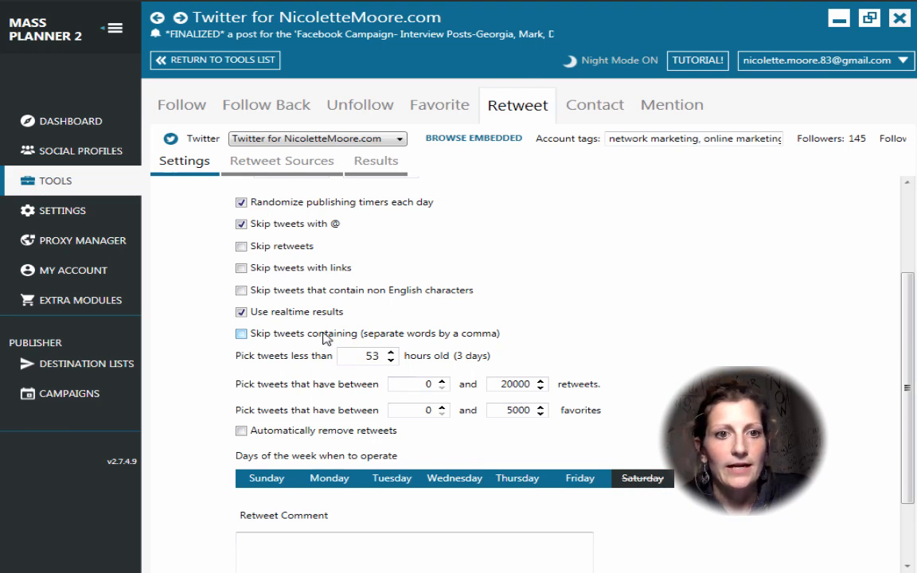
# Step: Open Retweet Sources and focus the field for adding Twitter account URLs
pyautogui.click(281, 159)
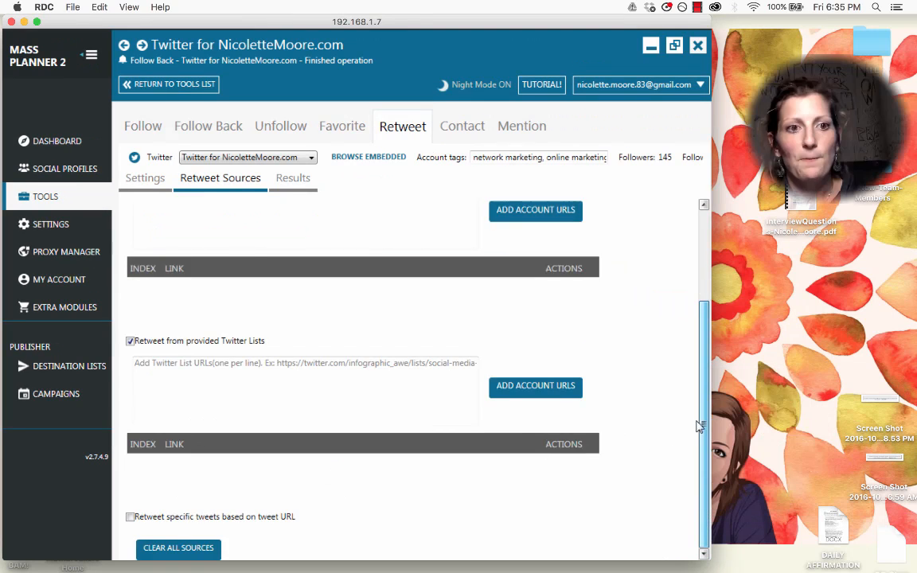
pyautogui.scroll(3, 690, 360)
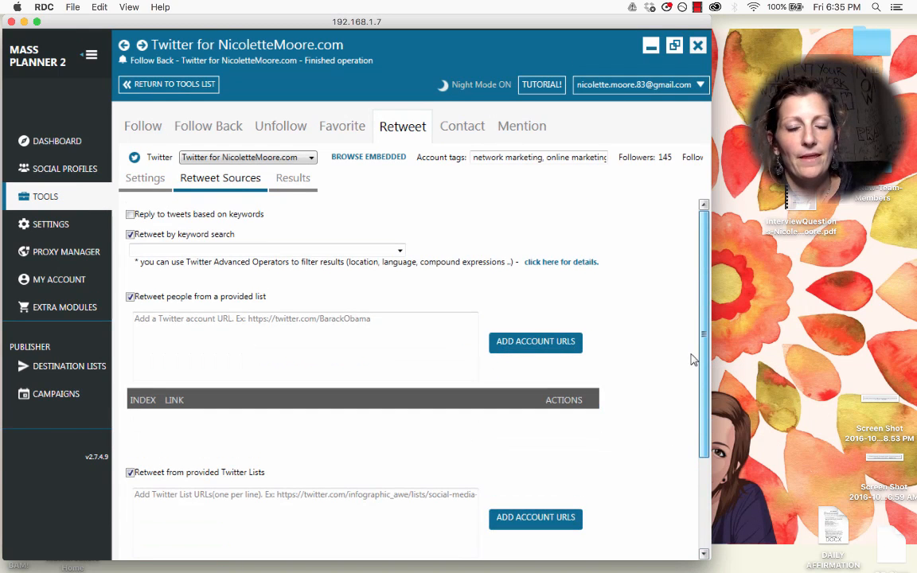
pyautogui.click(406, 322)
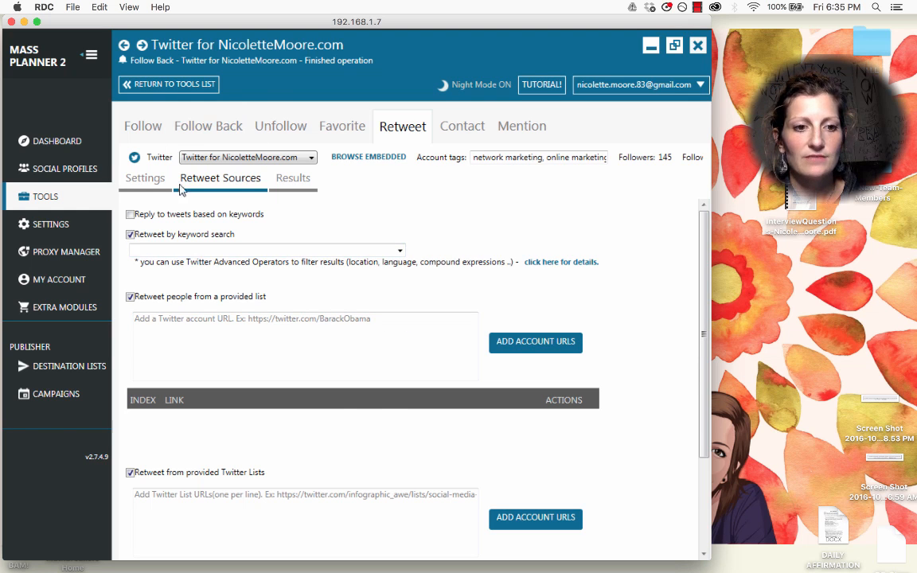
# Step: Revisit Retweet Sources and tick 'Reply to tweets based on keywords'
pyautogui.click(143, 180)
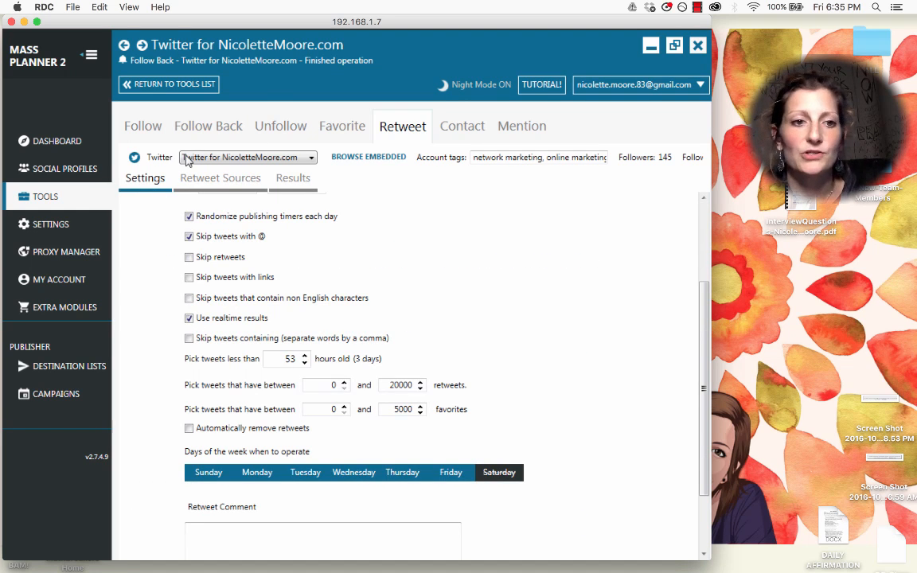
pyautogui.click(213, 181)
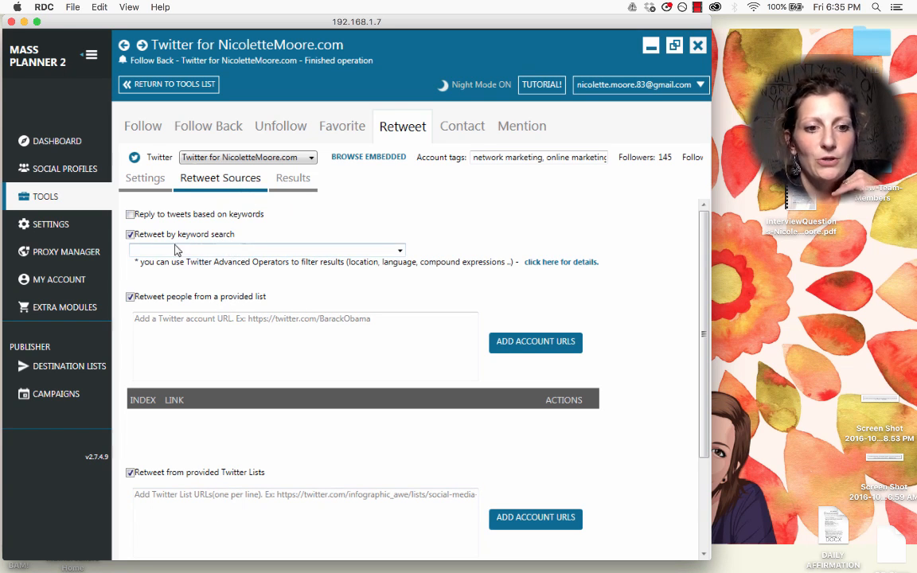
pyautogui.click(130, 215)
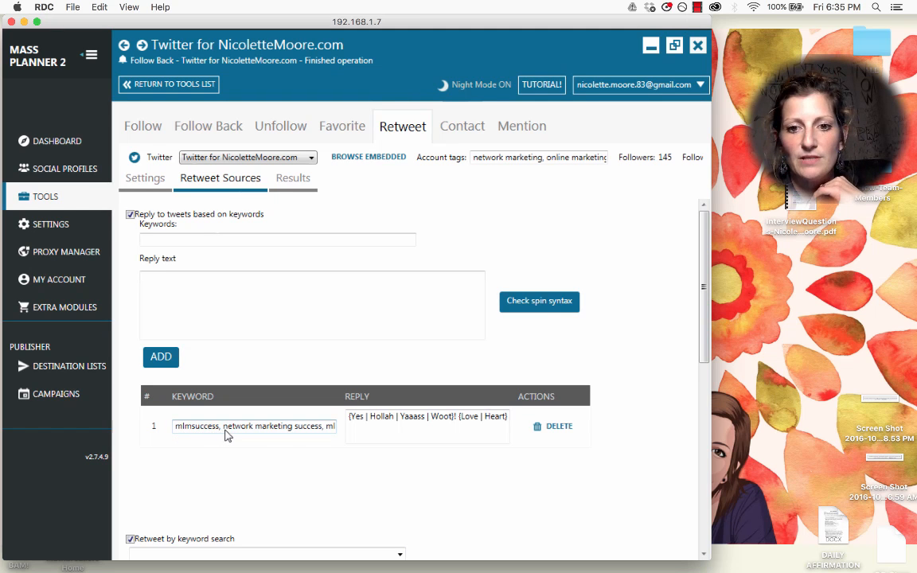
# Step: Append 'systempro,' to row 1's keywords so the list ends with 'myleadsystempro,'
pyautogui.click(327, 431)
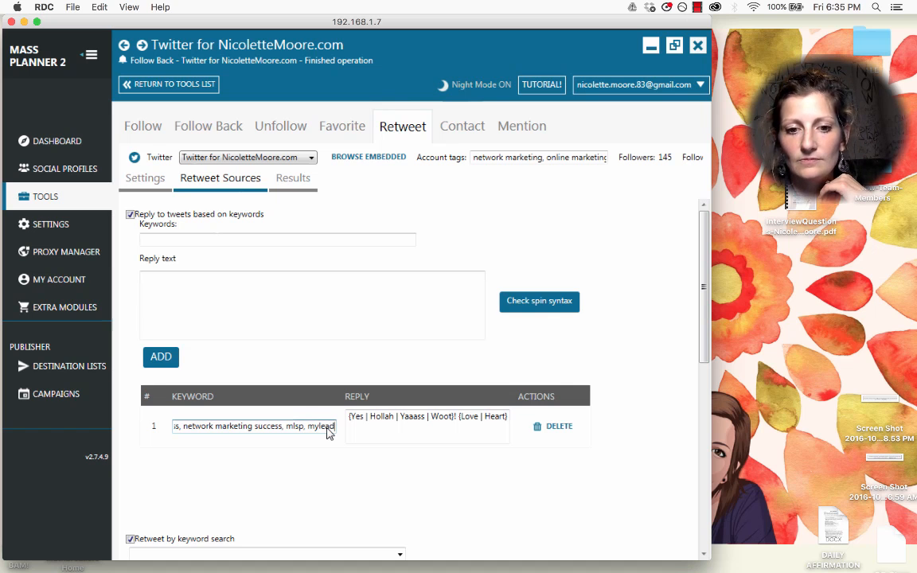
pyautogui.write('systempro')
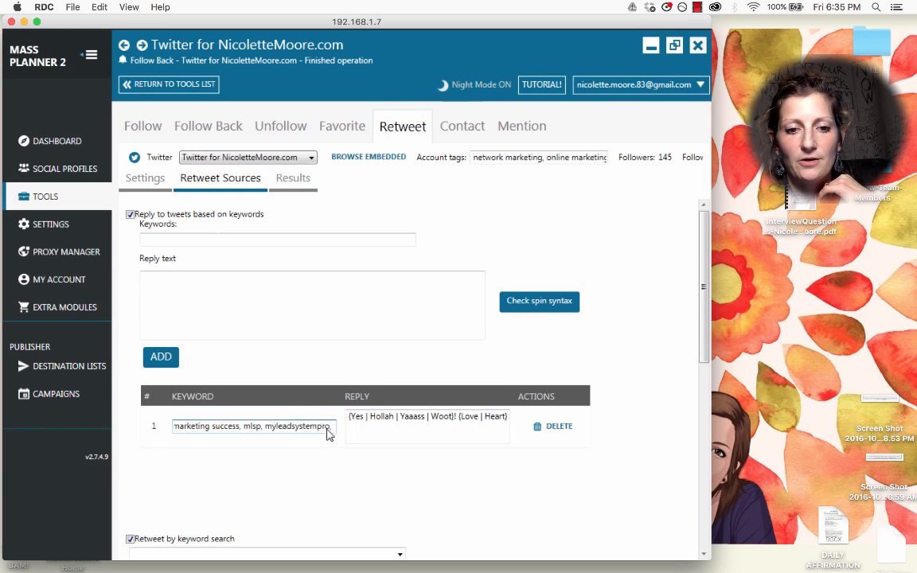
pyautogui.write(',')
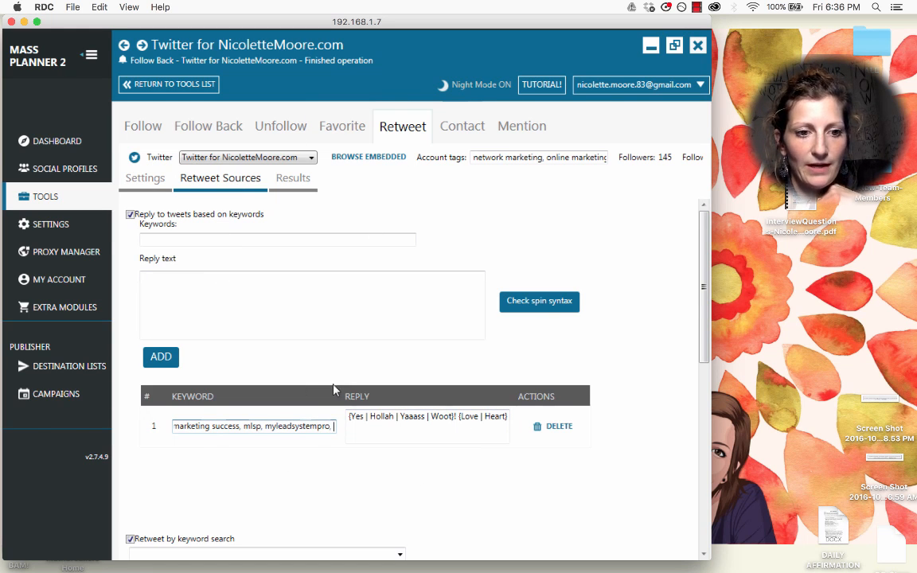
pyautogui.moveTo(704, 295); pyautogui.dragTo(702, 357)
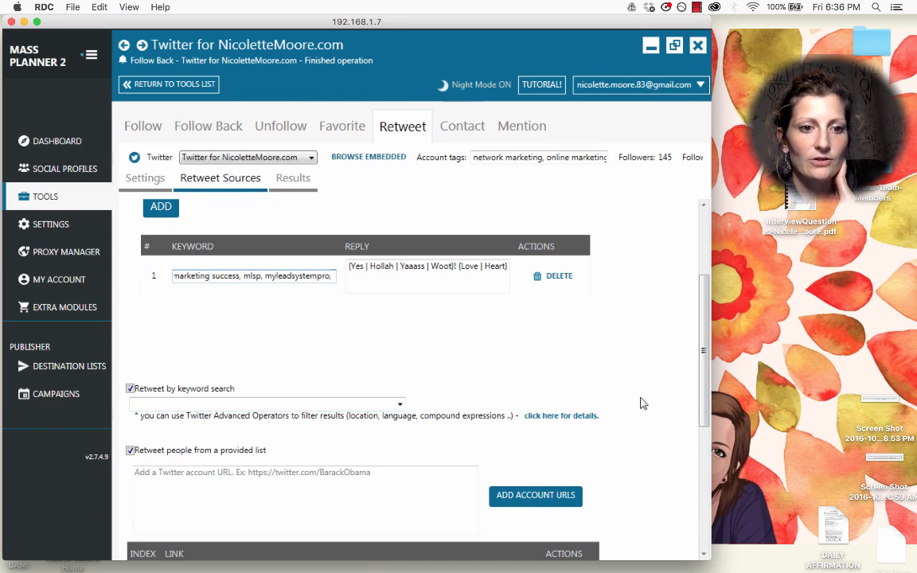
pyautogui.click(399, 404)
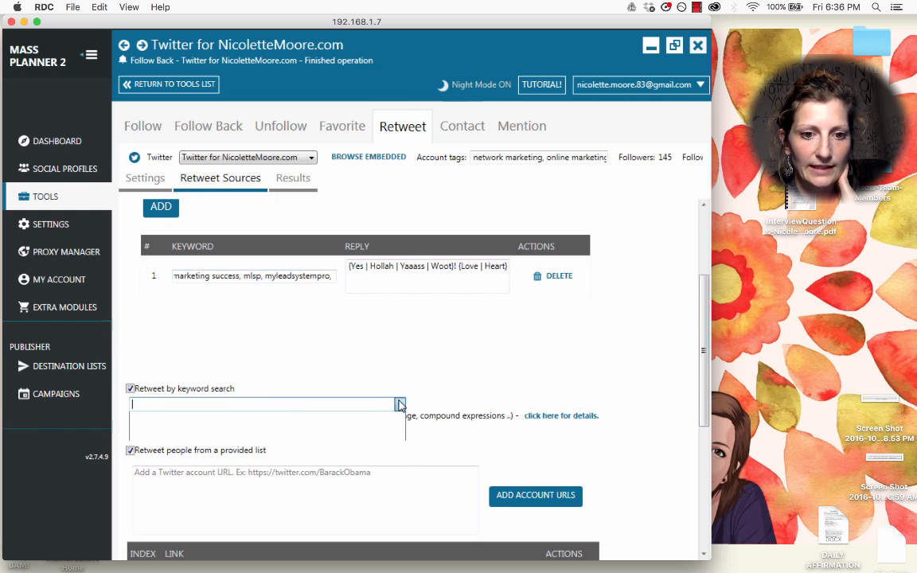
pyautogui.click(399, 404)
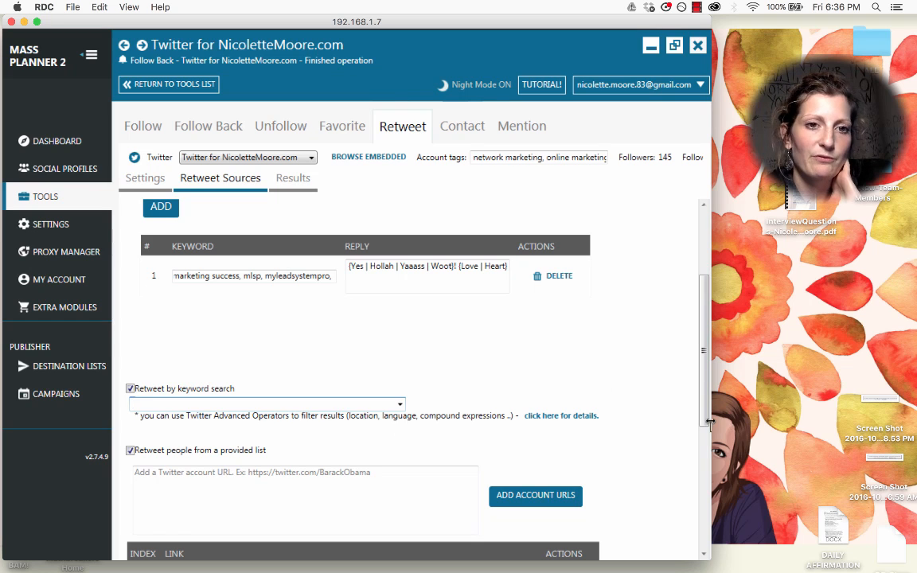
pyautogui.scroll(-3, 707, 385)
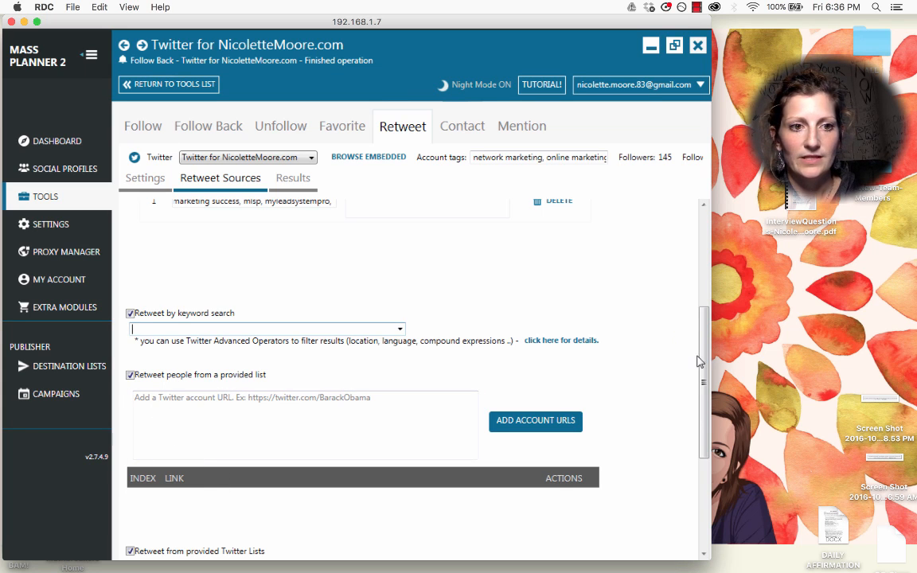
pyautogui.moveTo(702, 361); pyautogui.dragTo(701, 360)
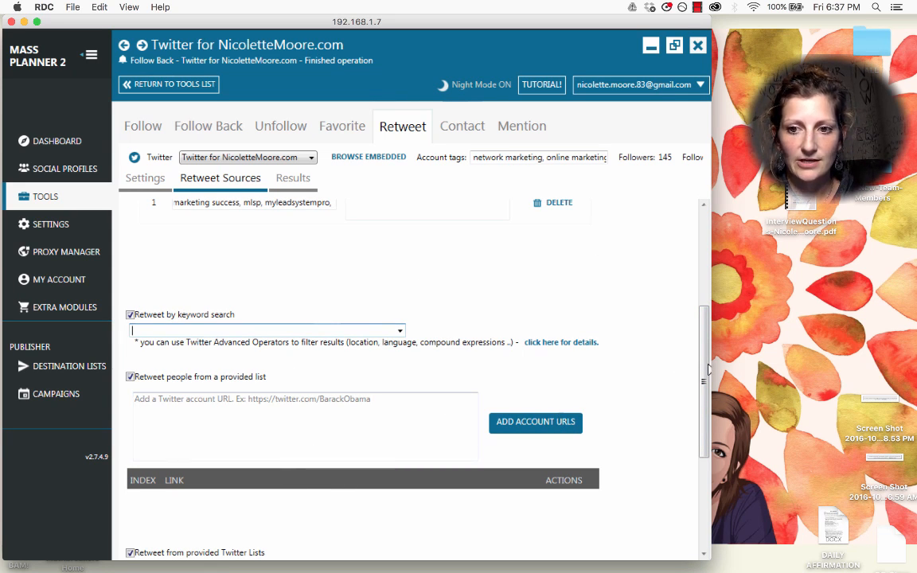
pyautogui.moveTo(704, 358); pyautogui.dragTo(691, 260)
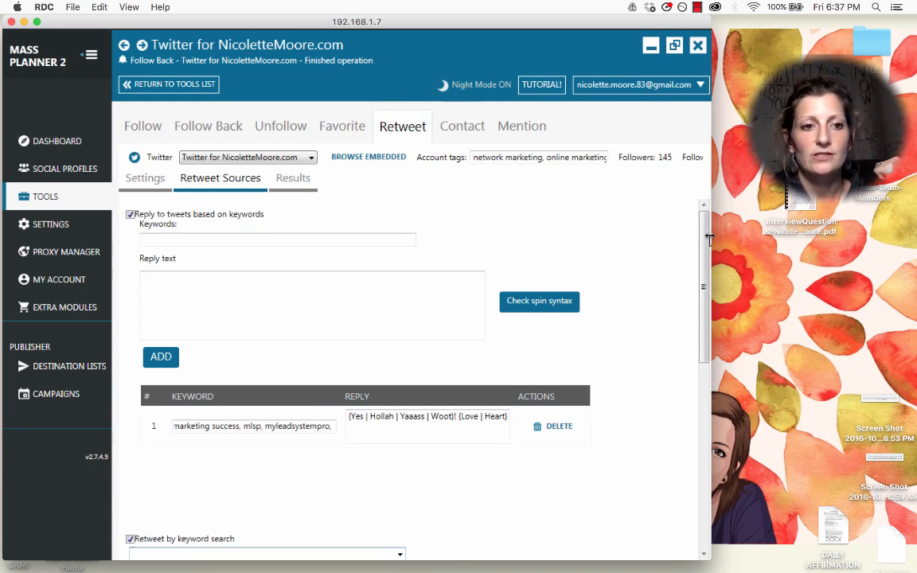
pyautogui.moveTo(711, 239)
pyautogui.mouseDown()
pyautogui.moveTo(709, 420)
pyautogui.moveTo(708, 227)
pyautogui.mouseUp()
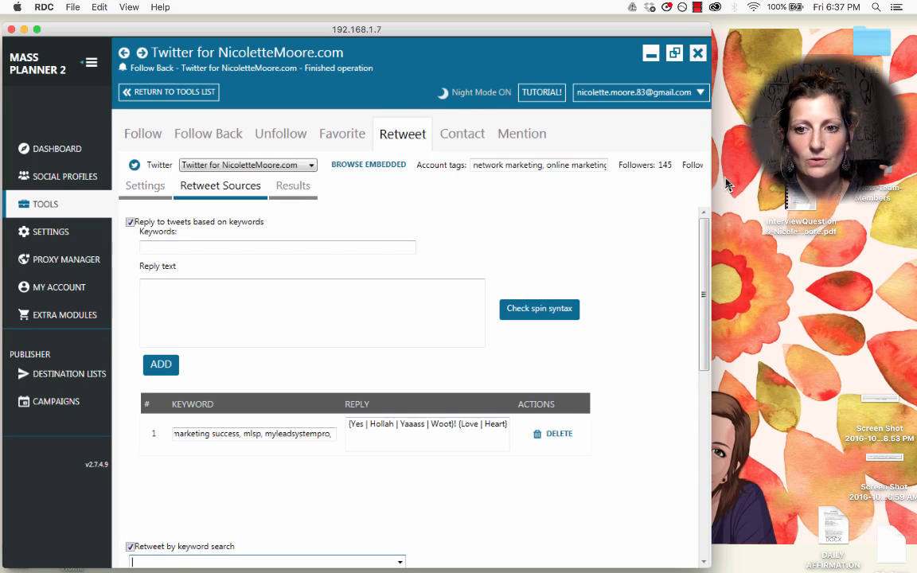
pyautogui.click(726, 185)
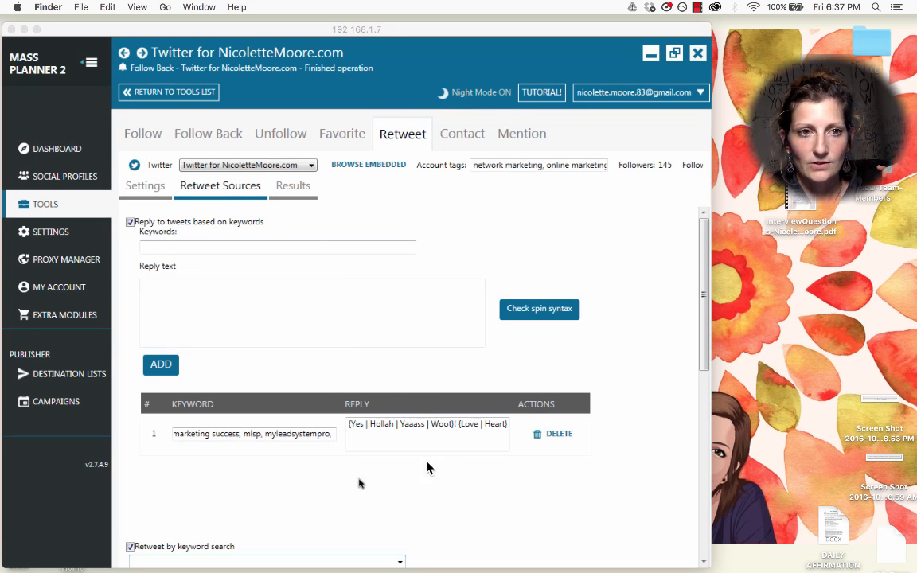
pyautogui.click(701, 294)
pyautogui.click(713, 355)
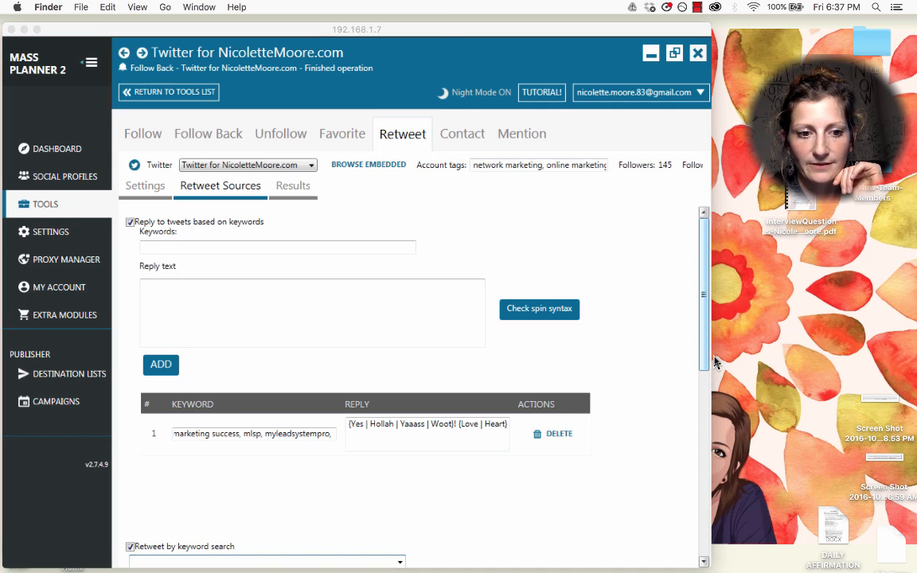
pyautogui.click(706, 343)
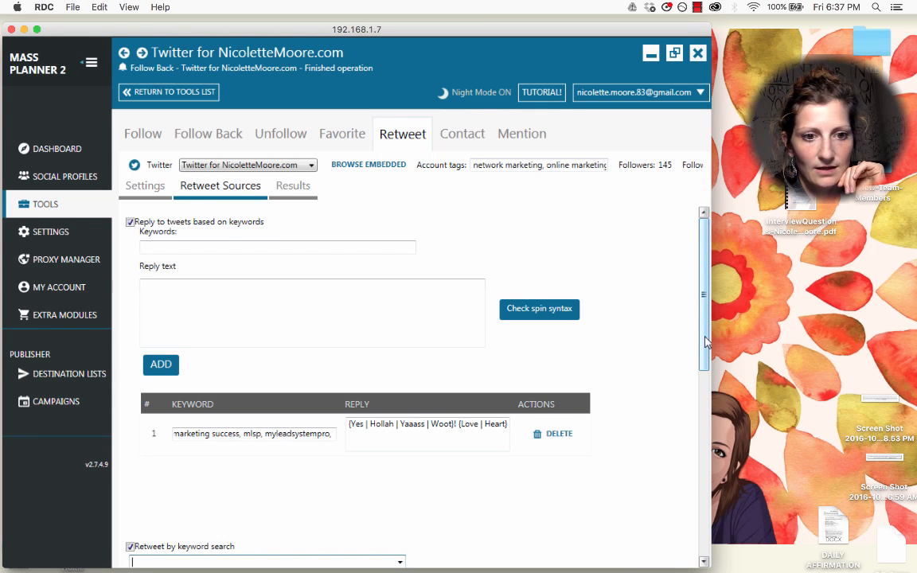
pyautogui.click(714, 373)
pyautogui.click(706, 346)
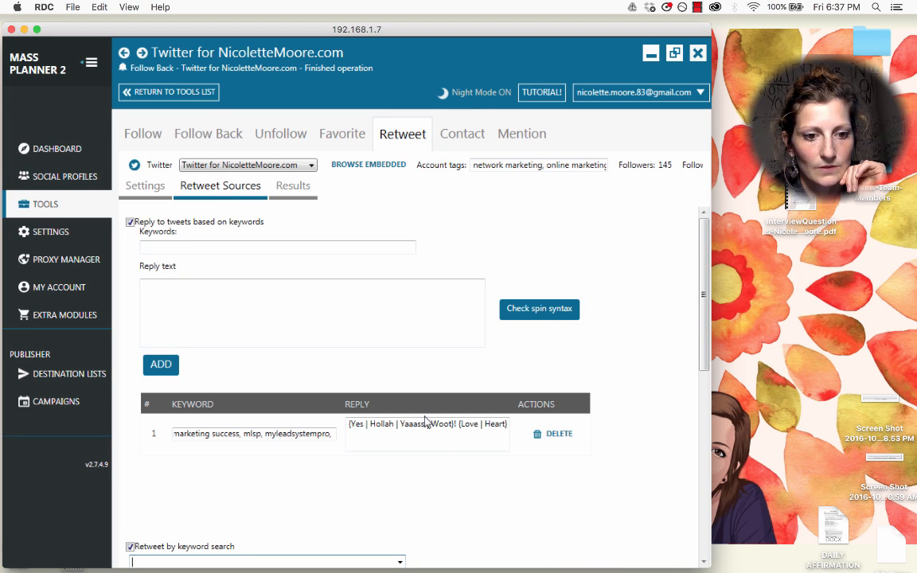
pyautogui.moveTo(705, 343); pyautogui.dragTo(706, 384)
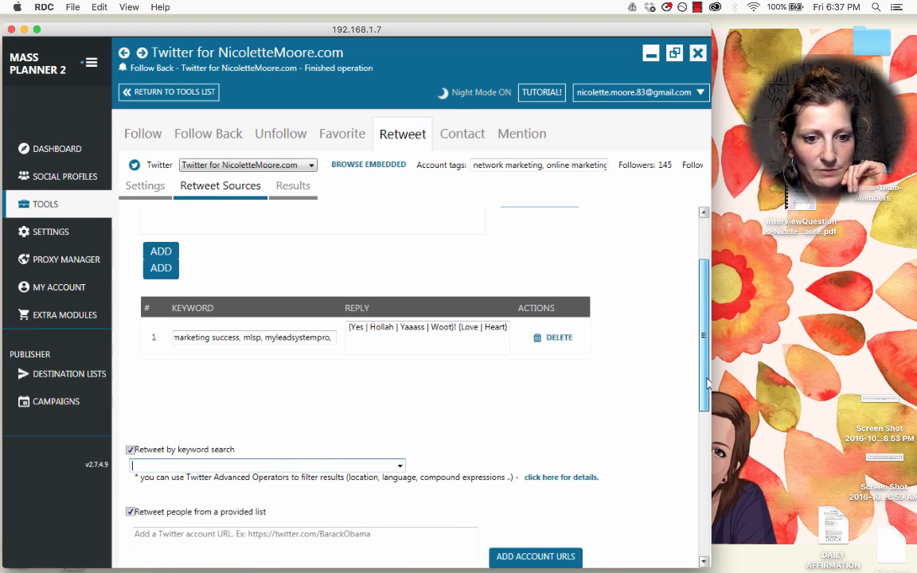
pyautogui.moveTo(705, 344); pyautogui.dragTo(705, 475)
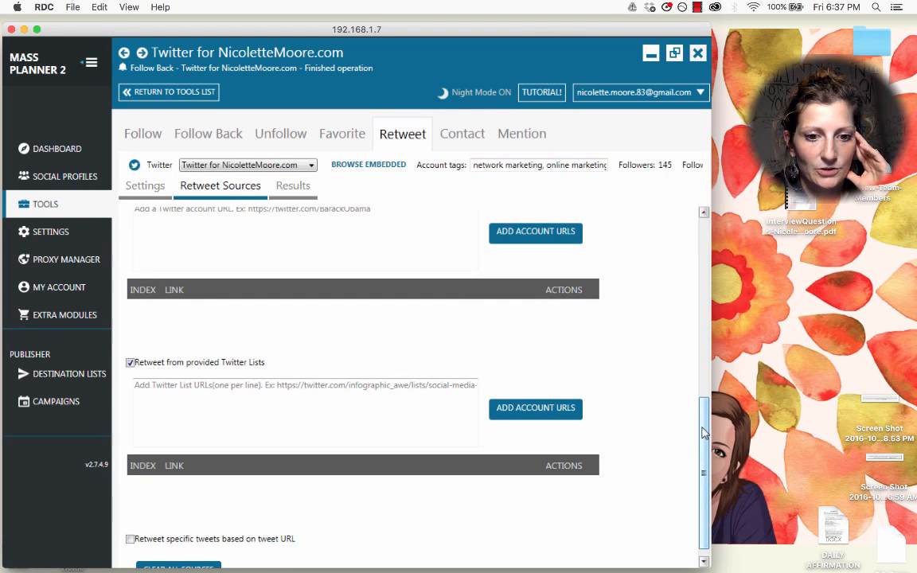
pyautogui.moveTo(703, 409); pyautogui.dragTo(710, 449)
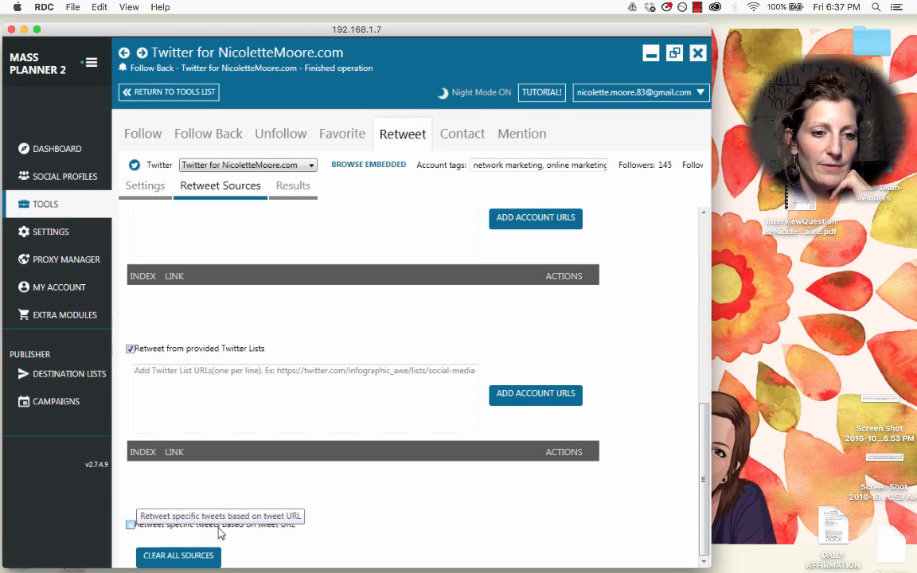
# Step: Uncheck the tweet-URL, Twitter Lists and provided-people retweet sources, leaving keyword search and keyword replies on
pyautogui.click(129, 526)
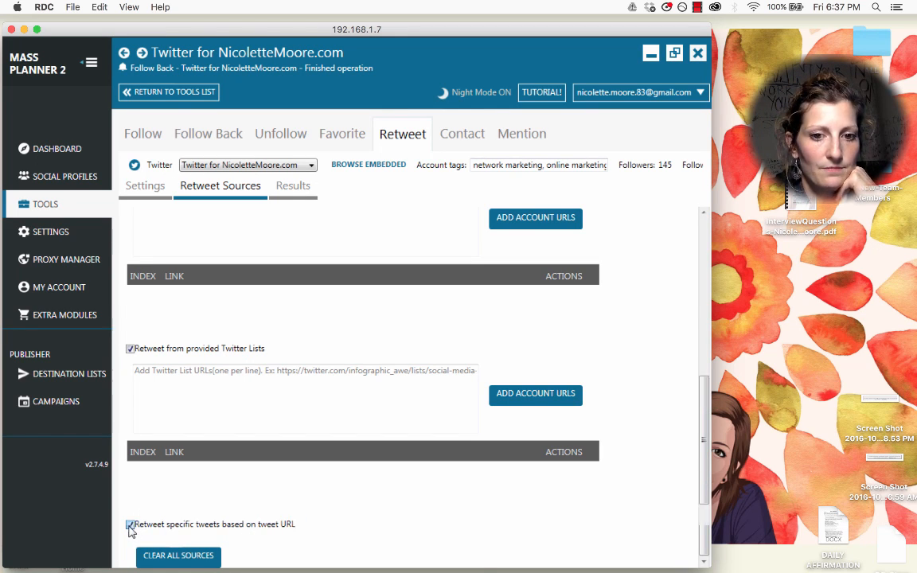
pyautogui.scroll(-2, 318, 542)
pyautogui.scroll(-1, 318, 542)
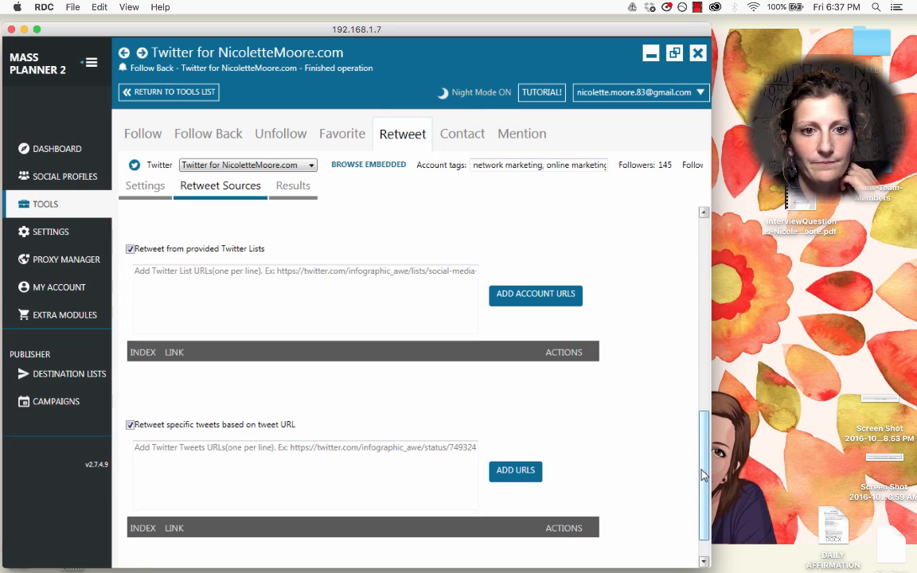
pyautogui.click(131, 424)
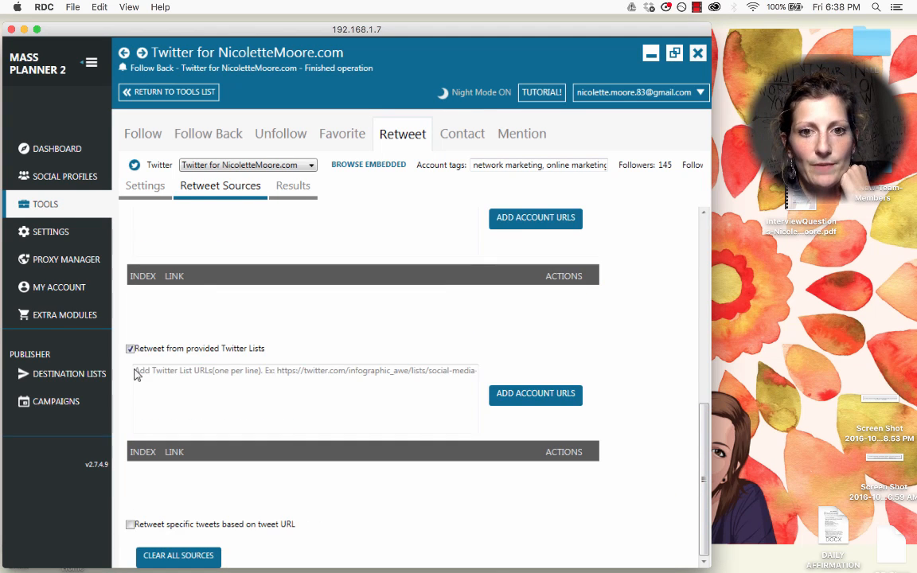
pyautogui.click(130, 348)
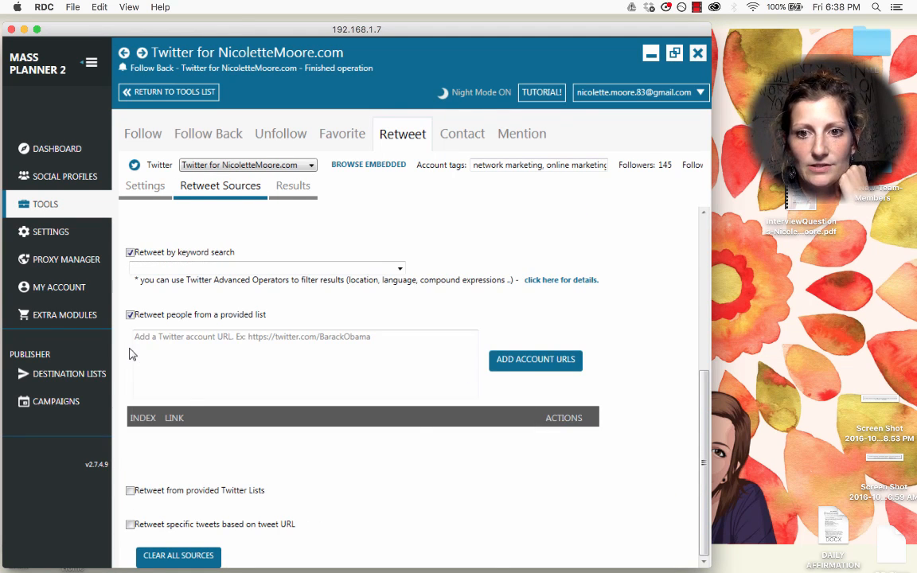
pyautogui.click(131, 315)
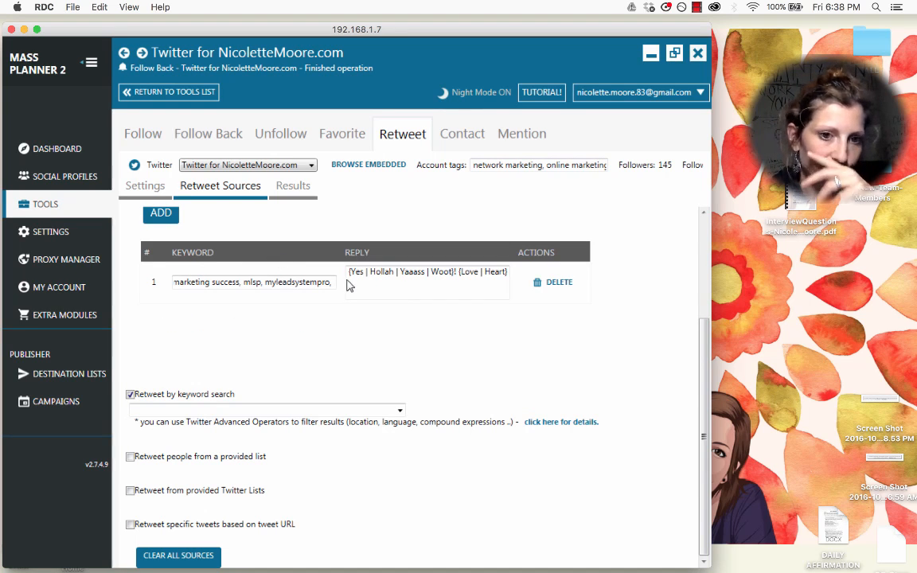
pyautogui.scroll(5, 636, 334)
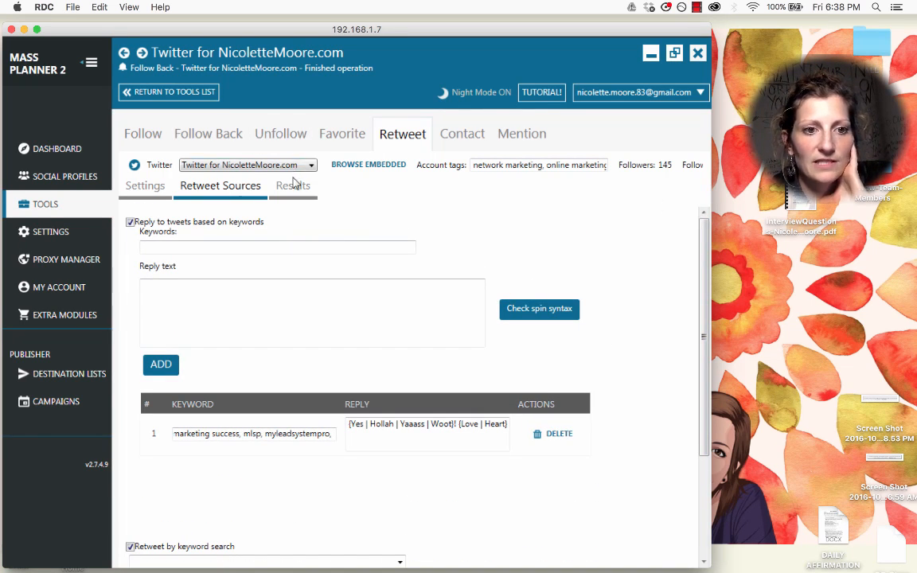
# Step: Start auto retweet from the Retweet settings, then check its Results list showing 0 entries
pyautogui.click(148, 187)
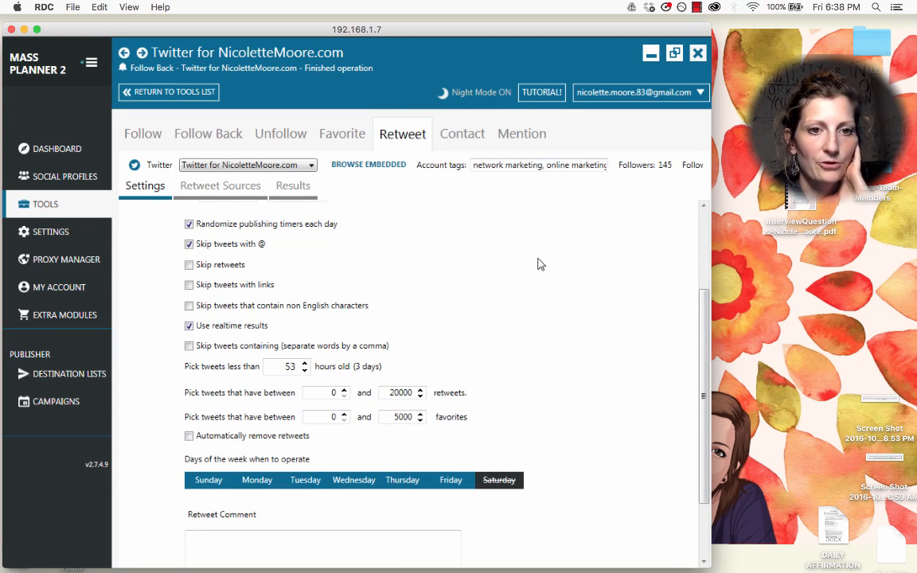
pyautogui.scroll(5, 604, 287)
pyautogui.click(613, 231)
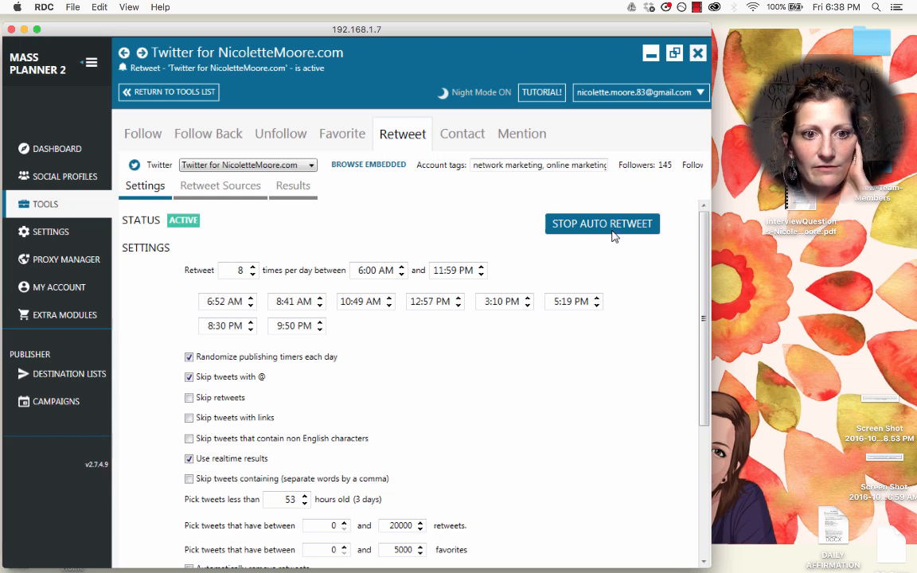
pyautogui.click(280, 185)
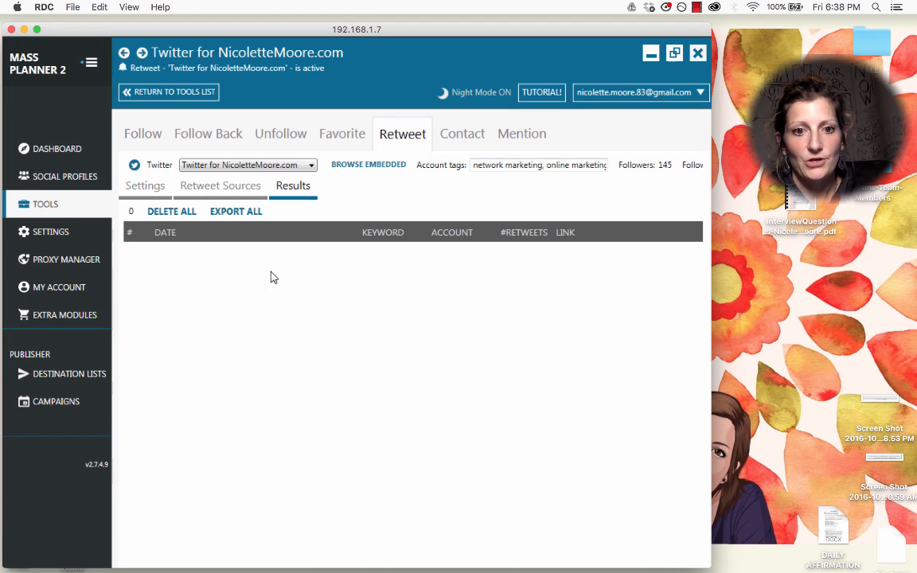
# Step: Scroll through the Follow tool's 33 logged results, then go back to the Retweet tool
pyautogui.click(140, 133)
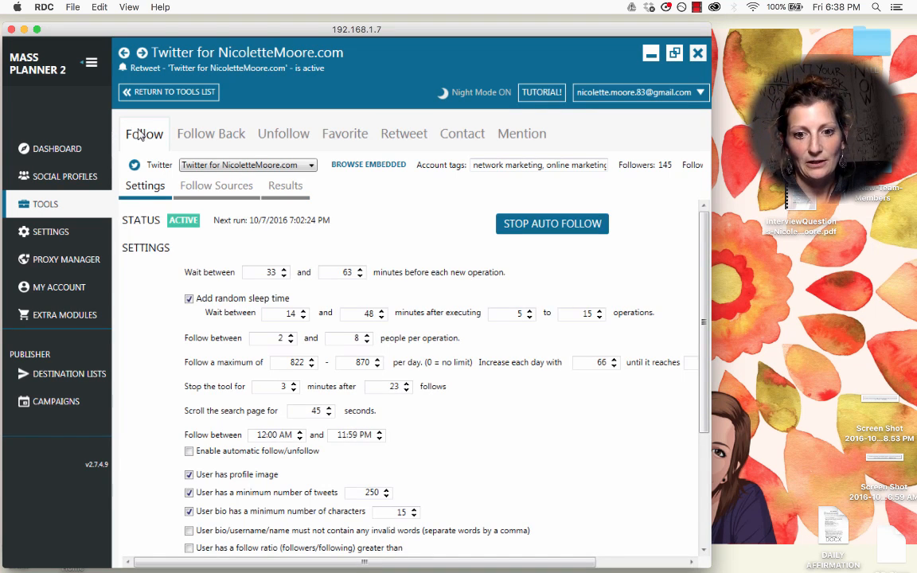
pyautogui.click(274, 187)
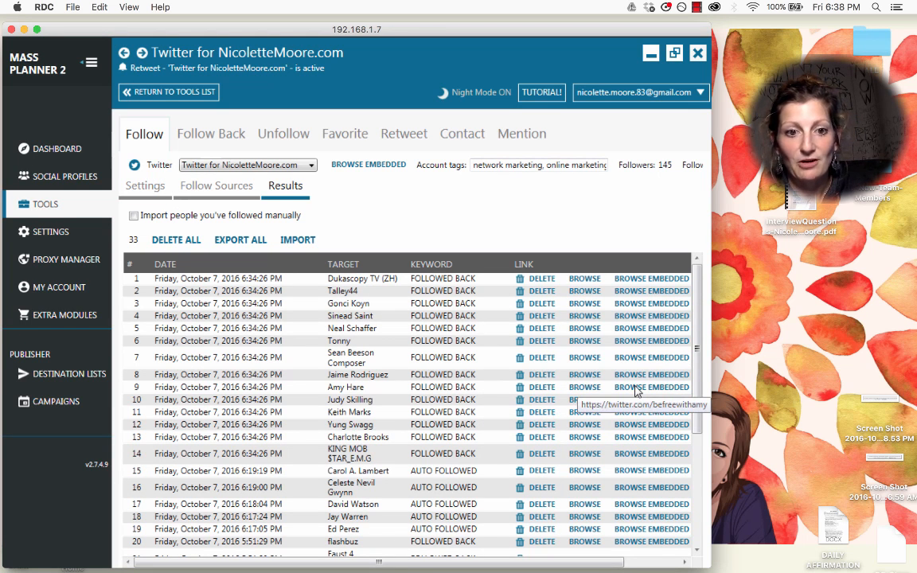
pyautogui.scroll(-1, 698, 356)
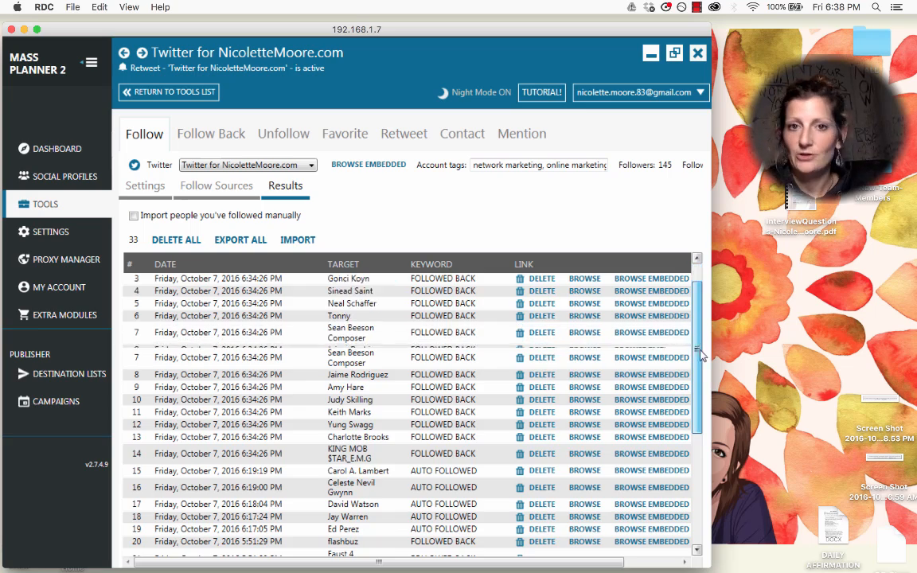
pyautogui.moveTo(701, 355); pyautogui.dragTo(707, 479)
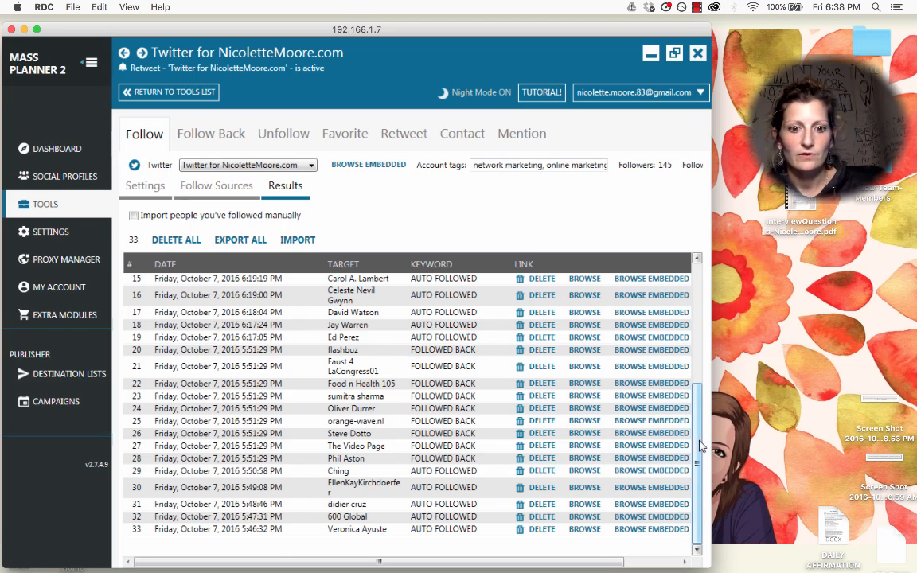
pyautogui.scroll(5, 698, 438)
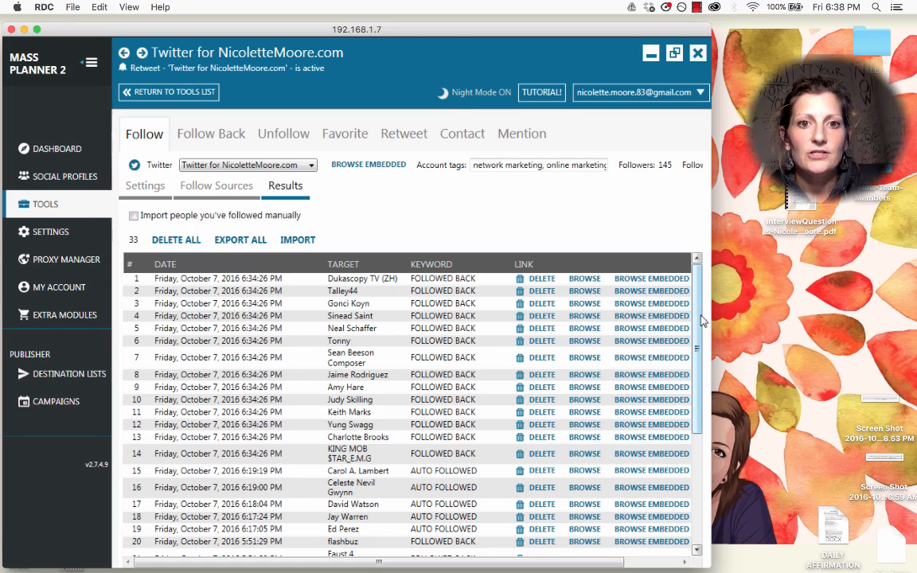
pyautogui.moveTo(694, 319); pyautogui.dragTo(691, 260)
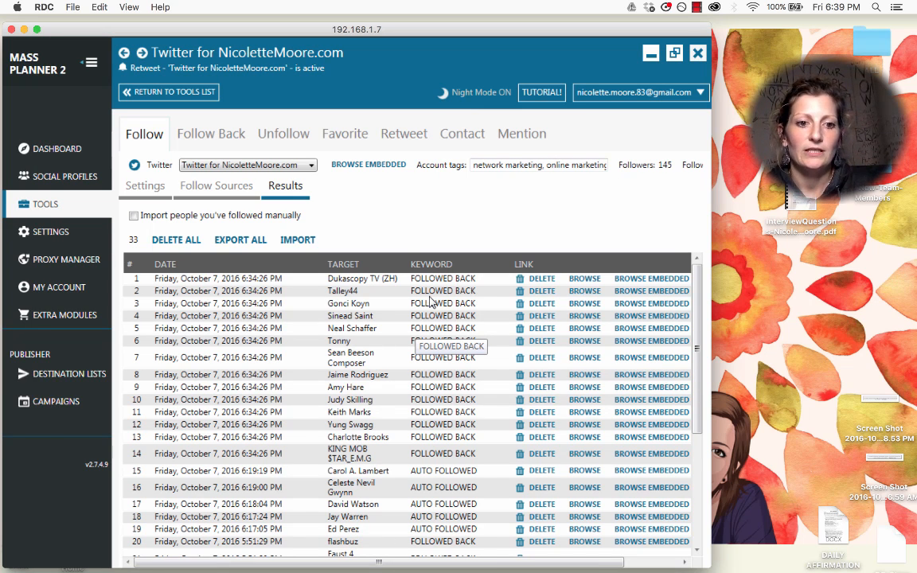
pyautogui.click(398, 135)
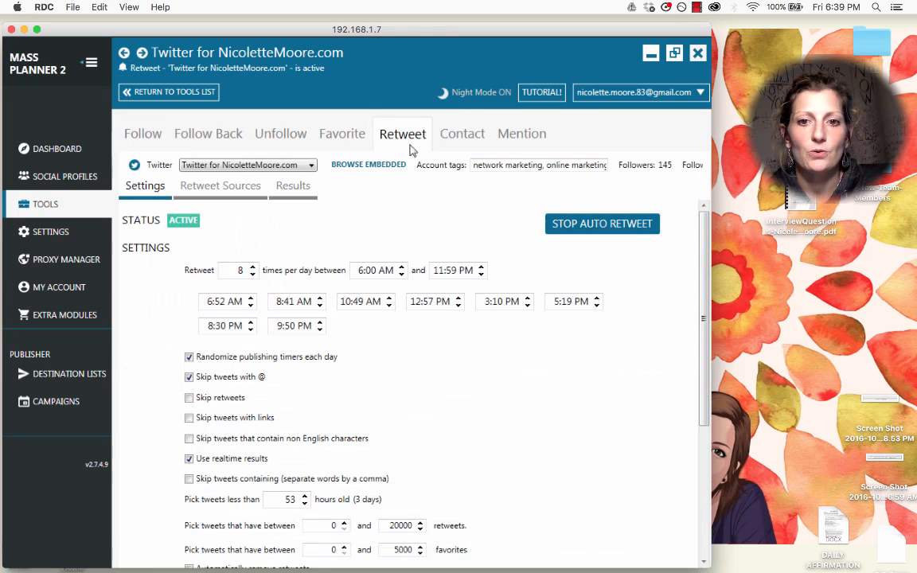